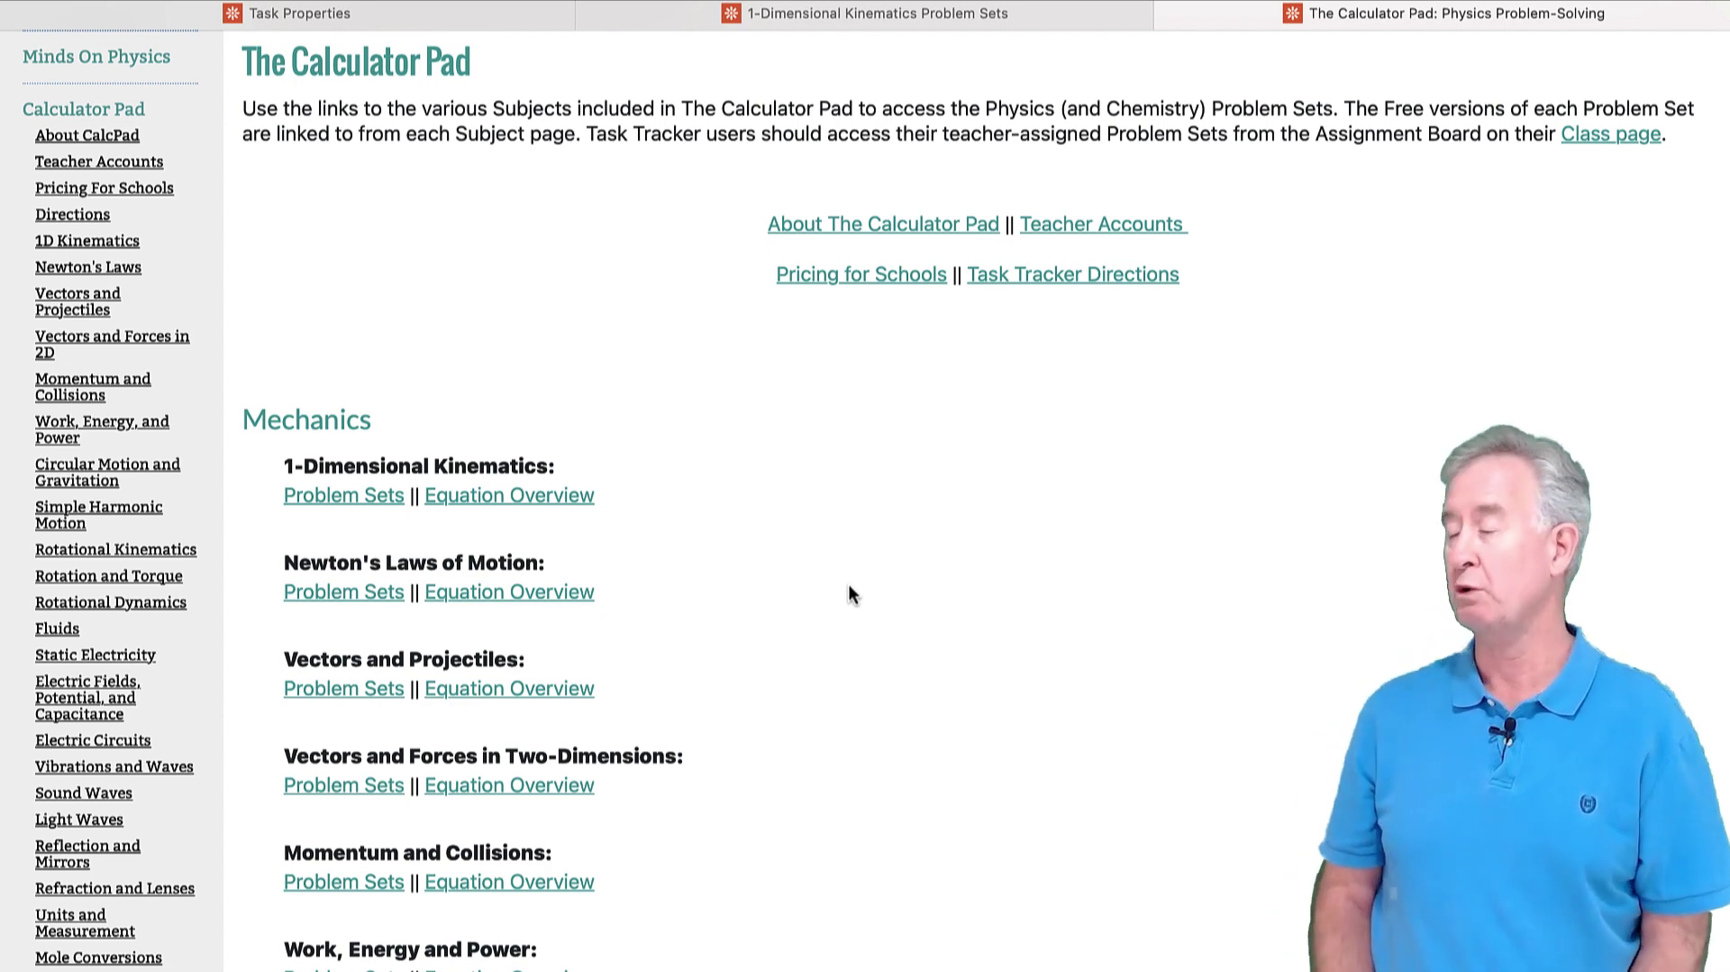
Look through the Calculator Pad's list of physics and chemistry subjects, from Mechanics to Chemistry.
scroll(850, 586, "down", 1)
scroll(850, 592, "down", 3)
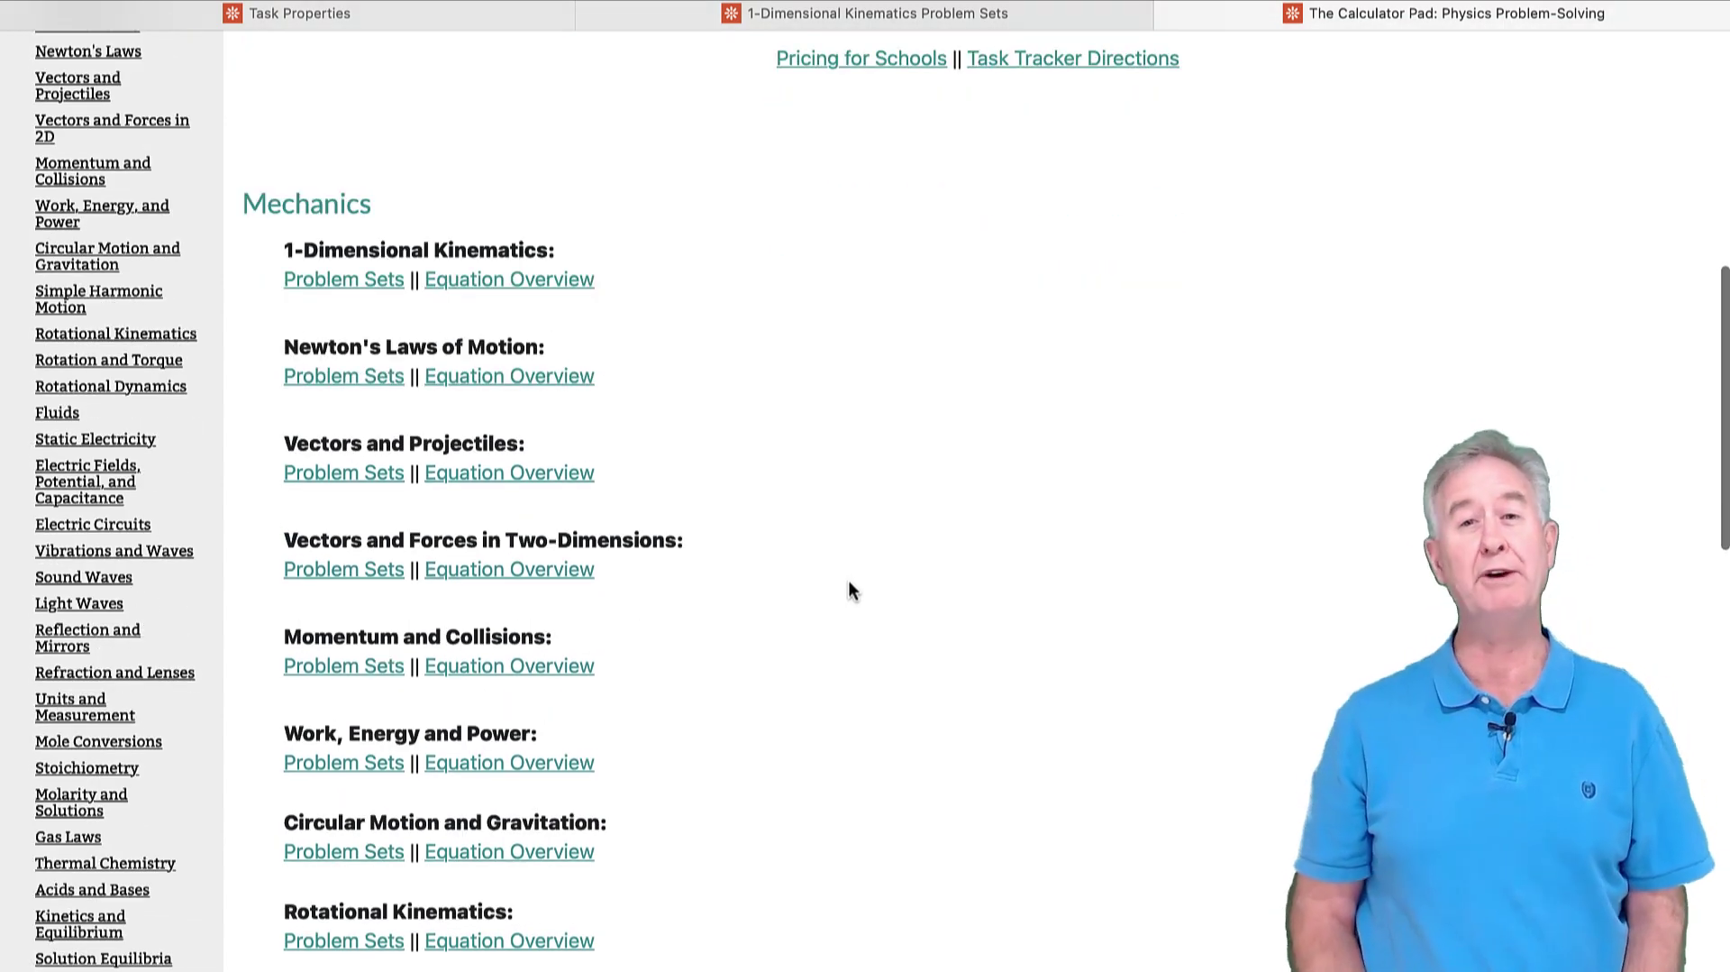
scroll(852, 586, "down", 7)
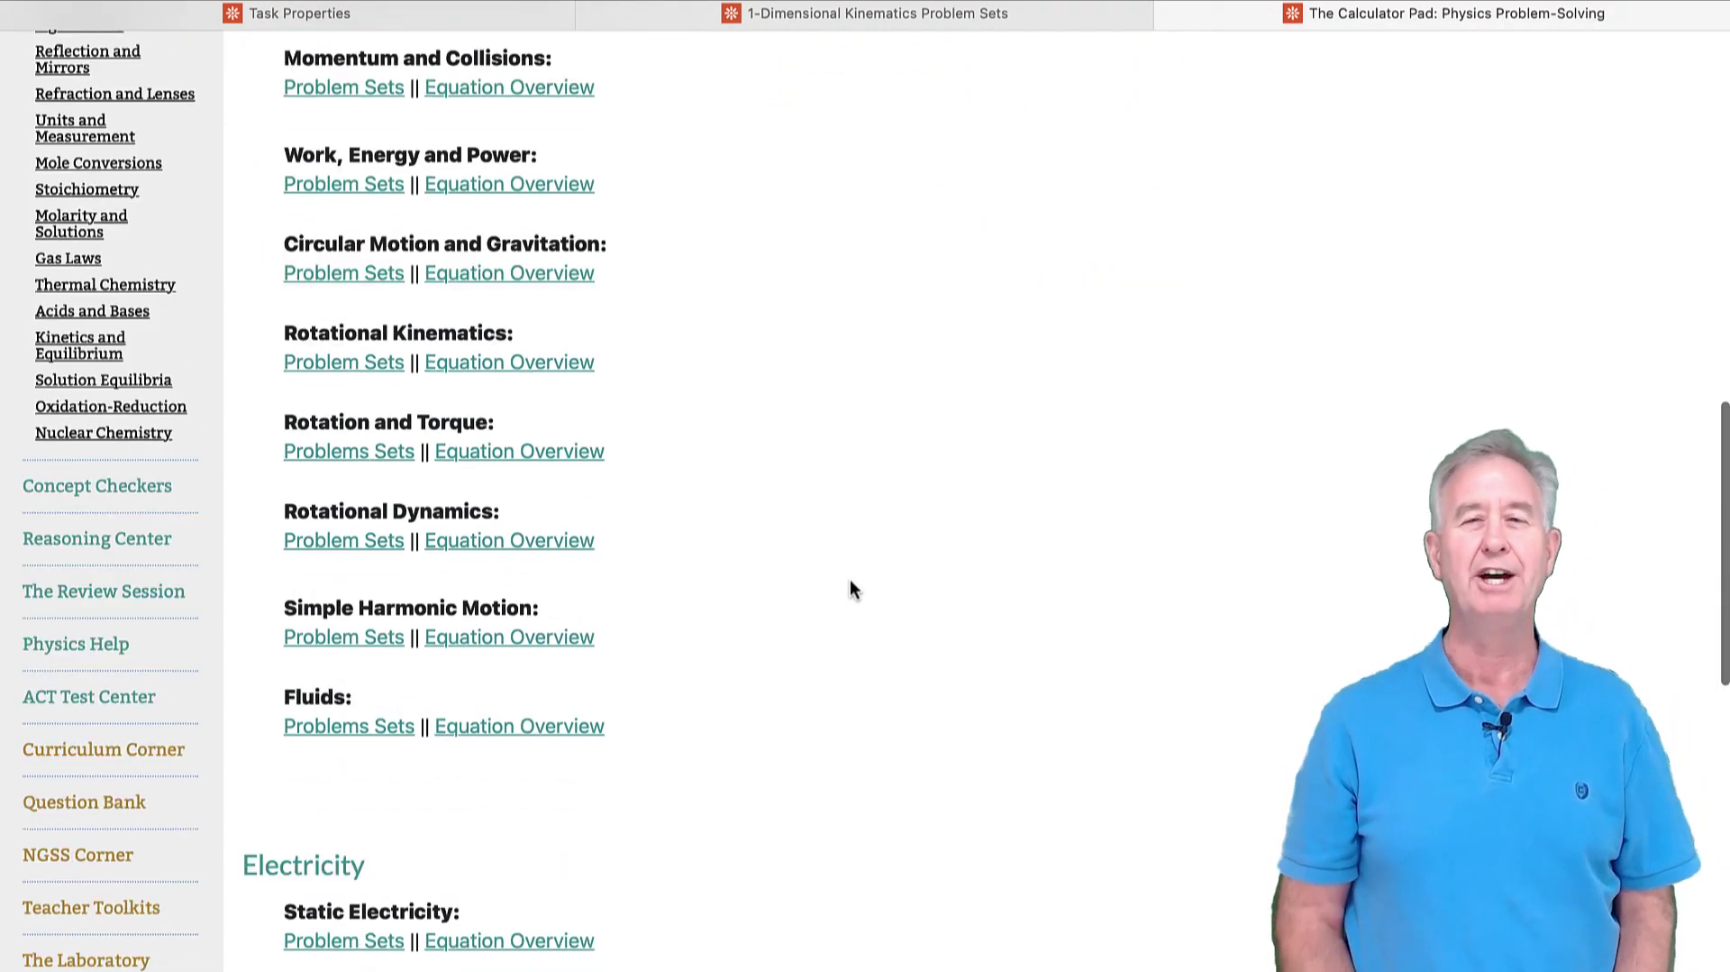
scroll(851, 587, "down", 10)
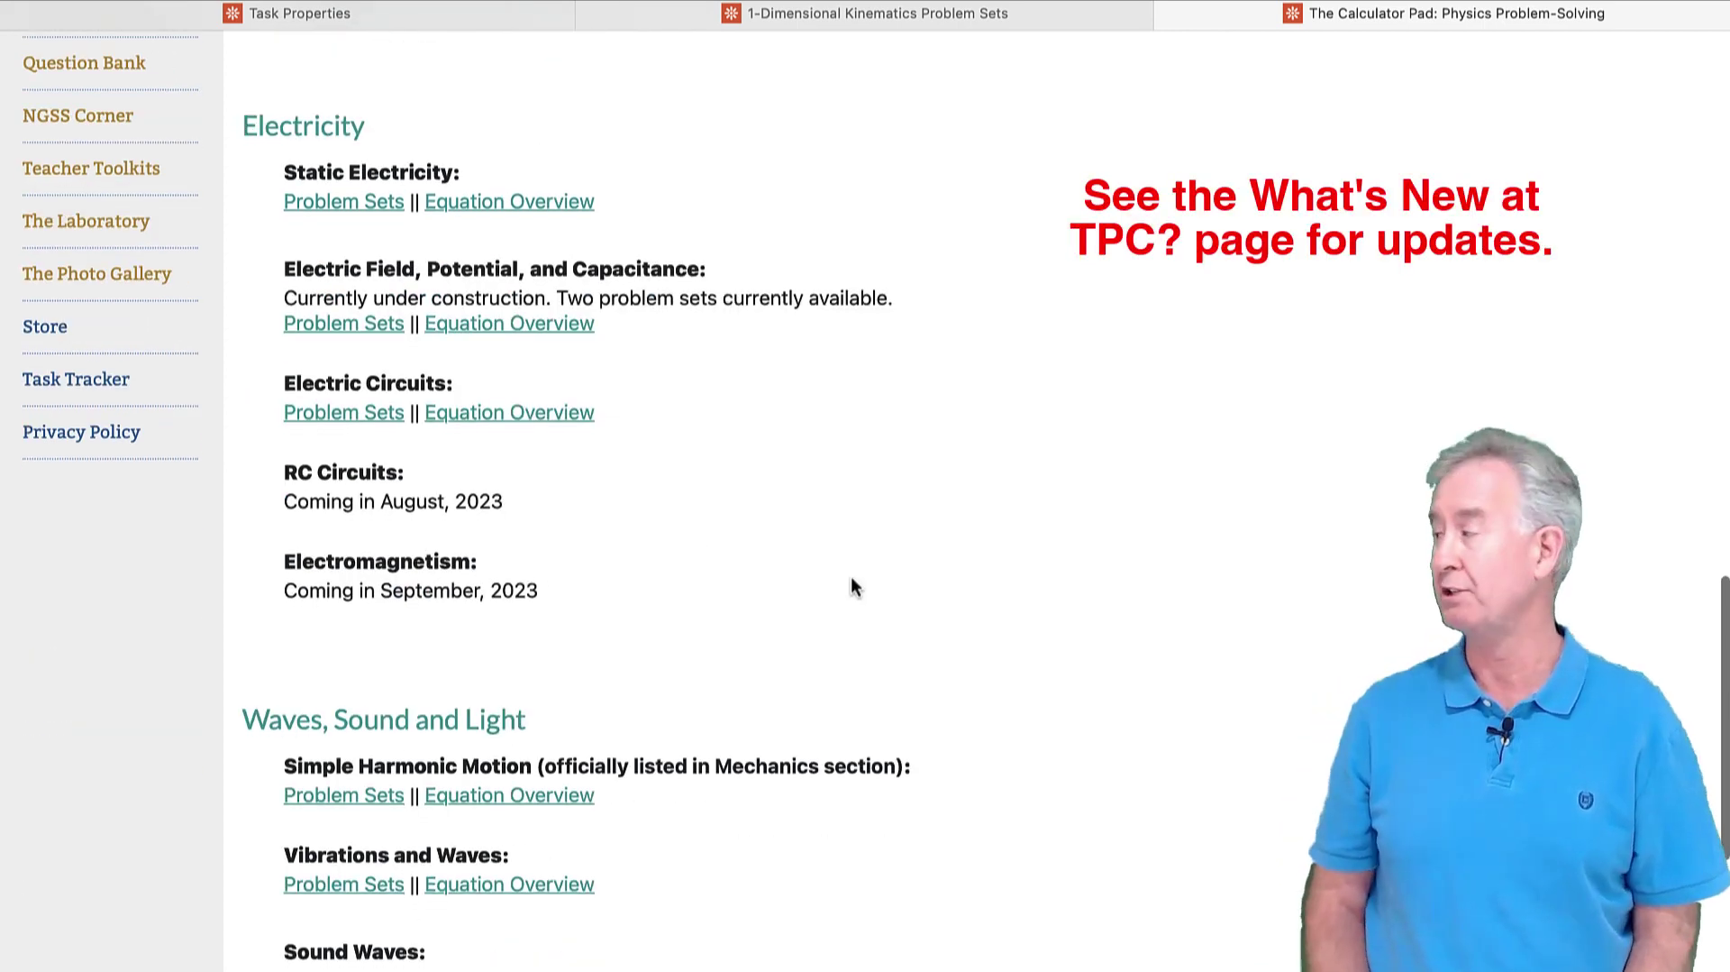
scroll(851, 586, "down", 8)
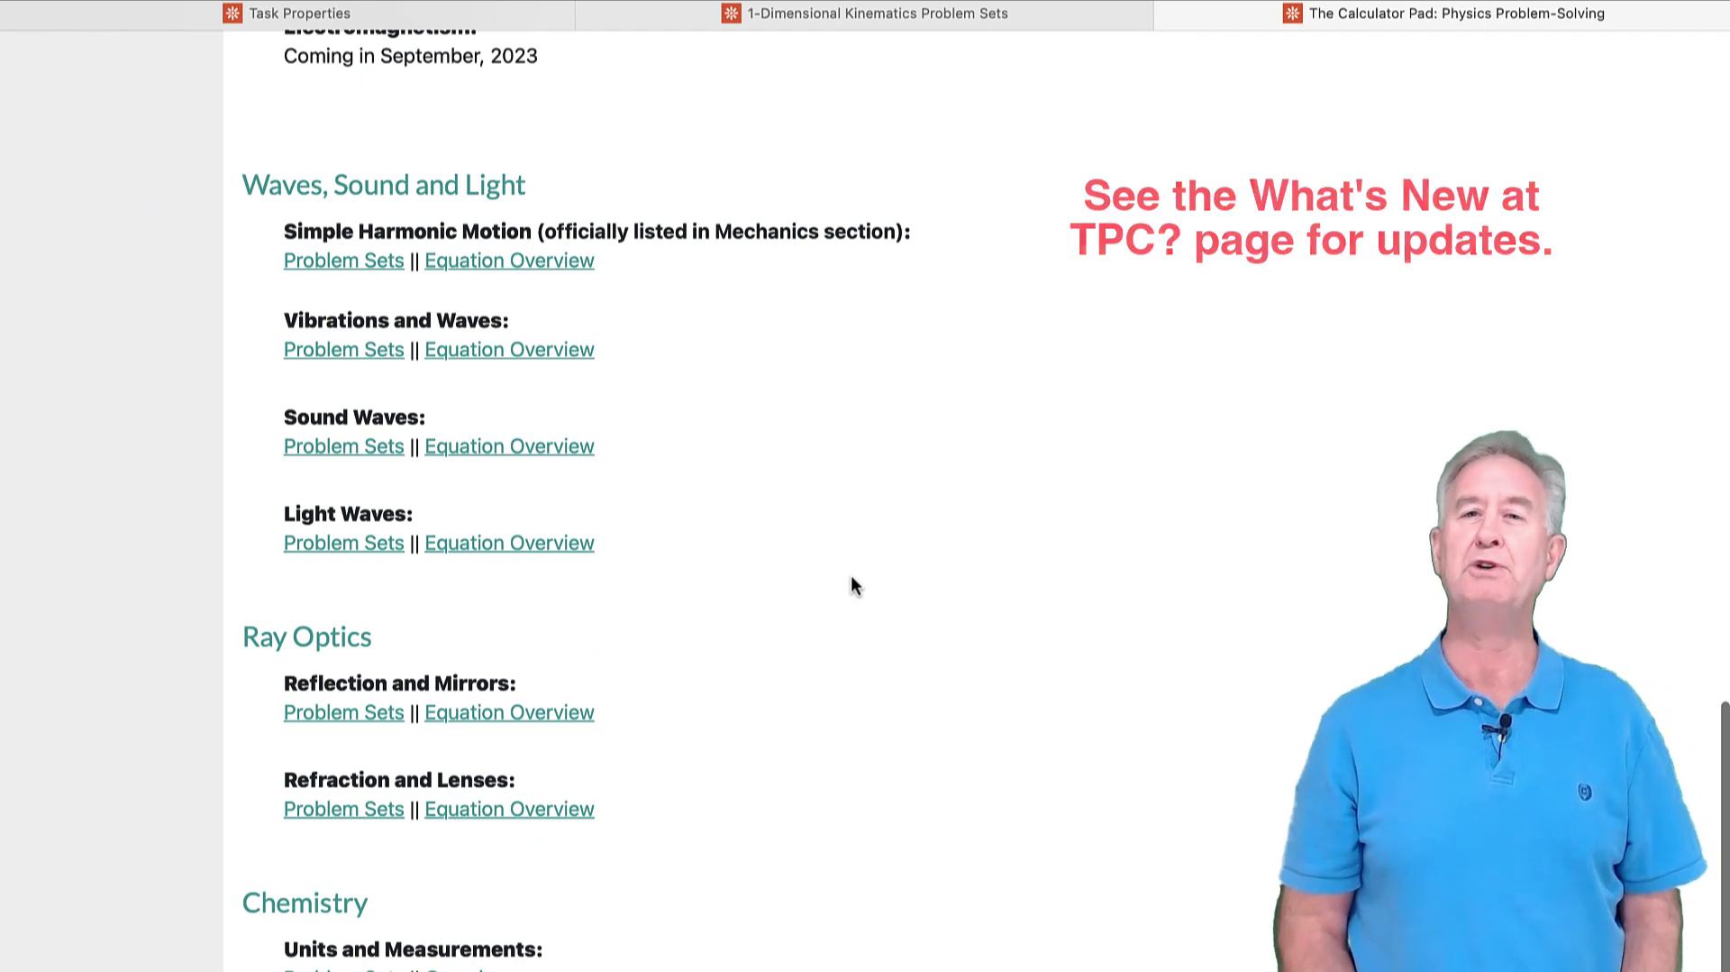
scroll(851, 586, "down", 9)
scroll(851, 577, "down", 3)
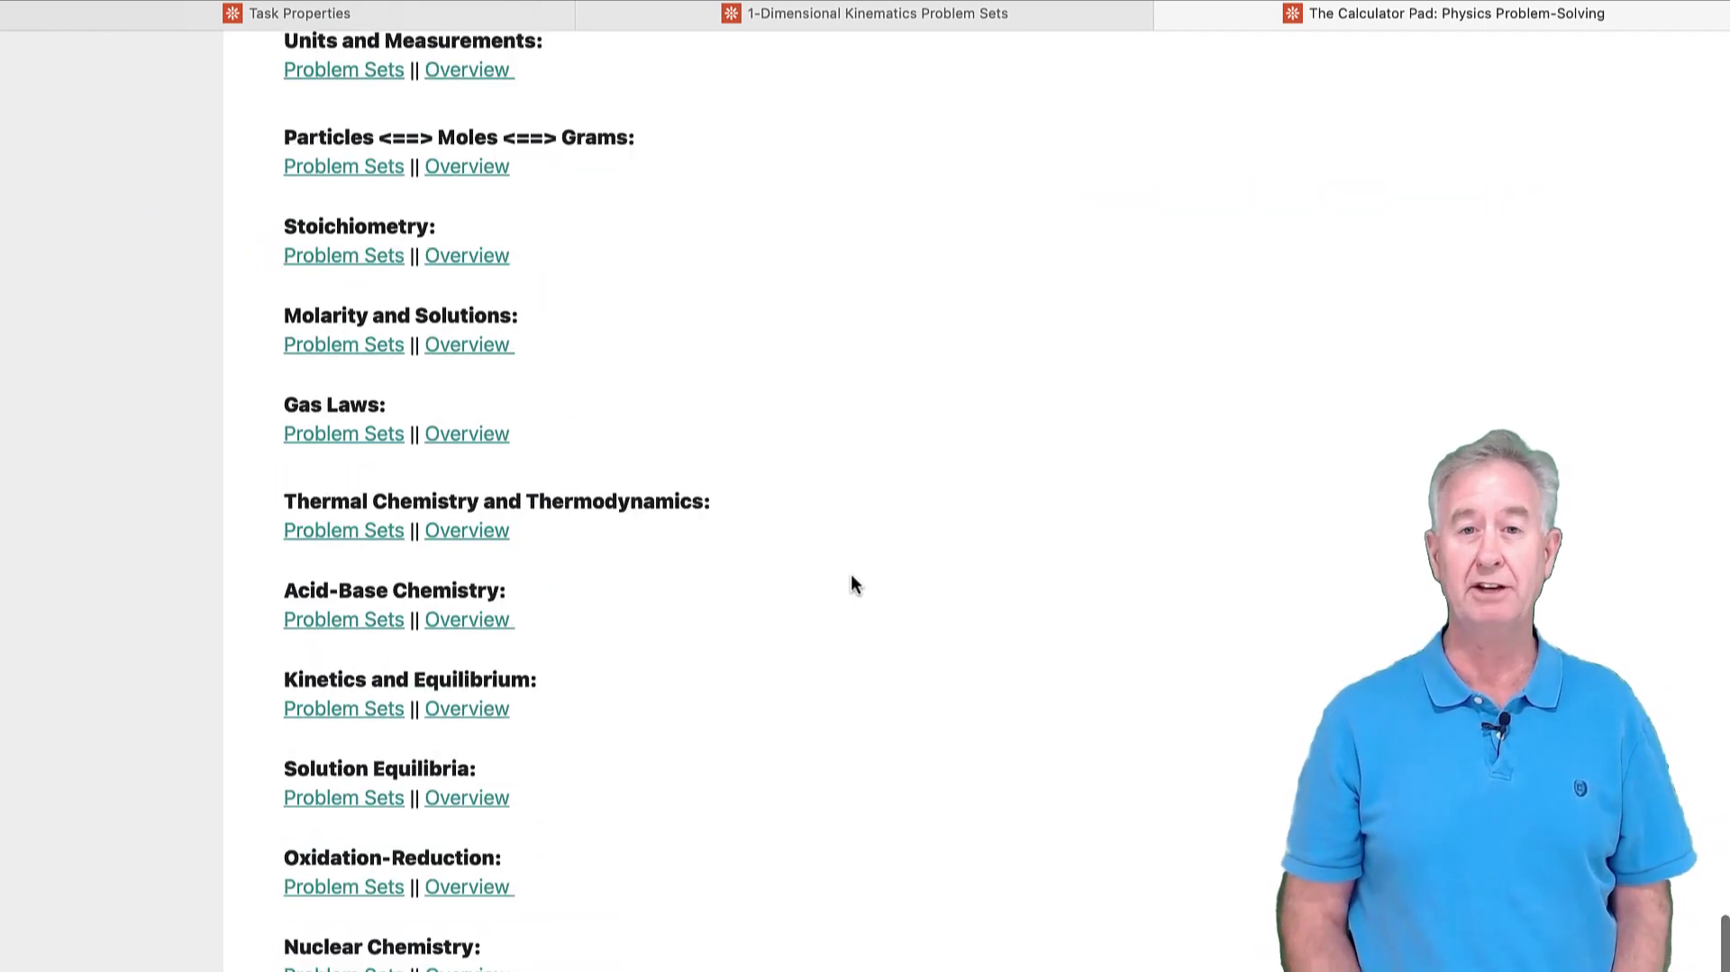
scroll(851, 574, "down", 1)
scroll(852, 571, "up", 12)
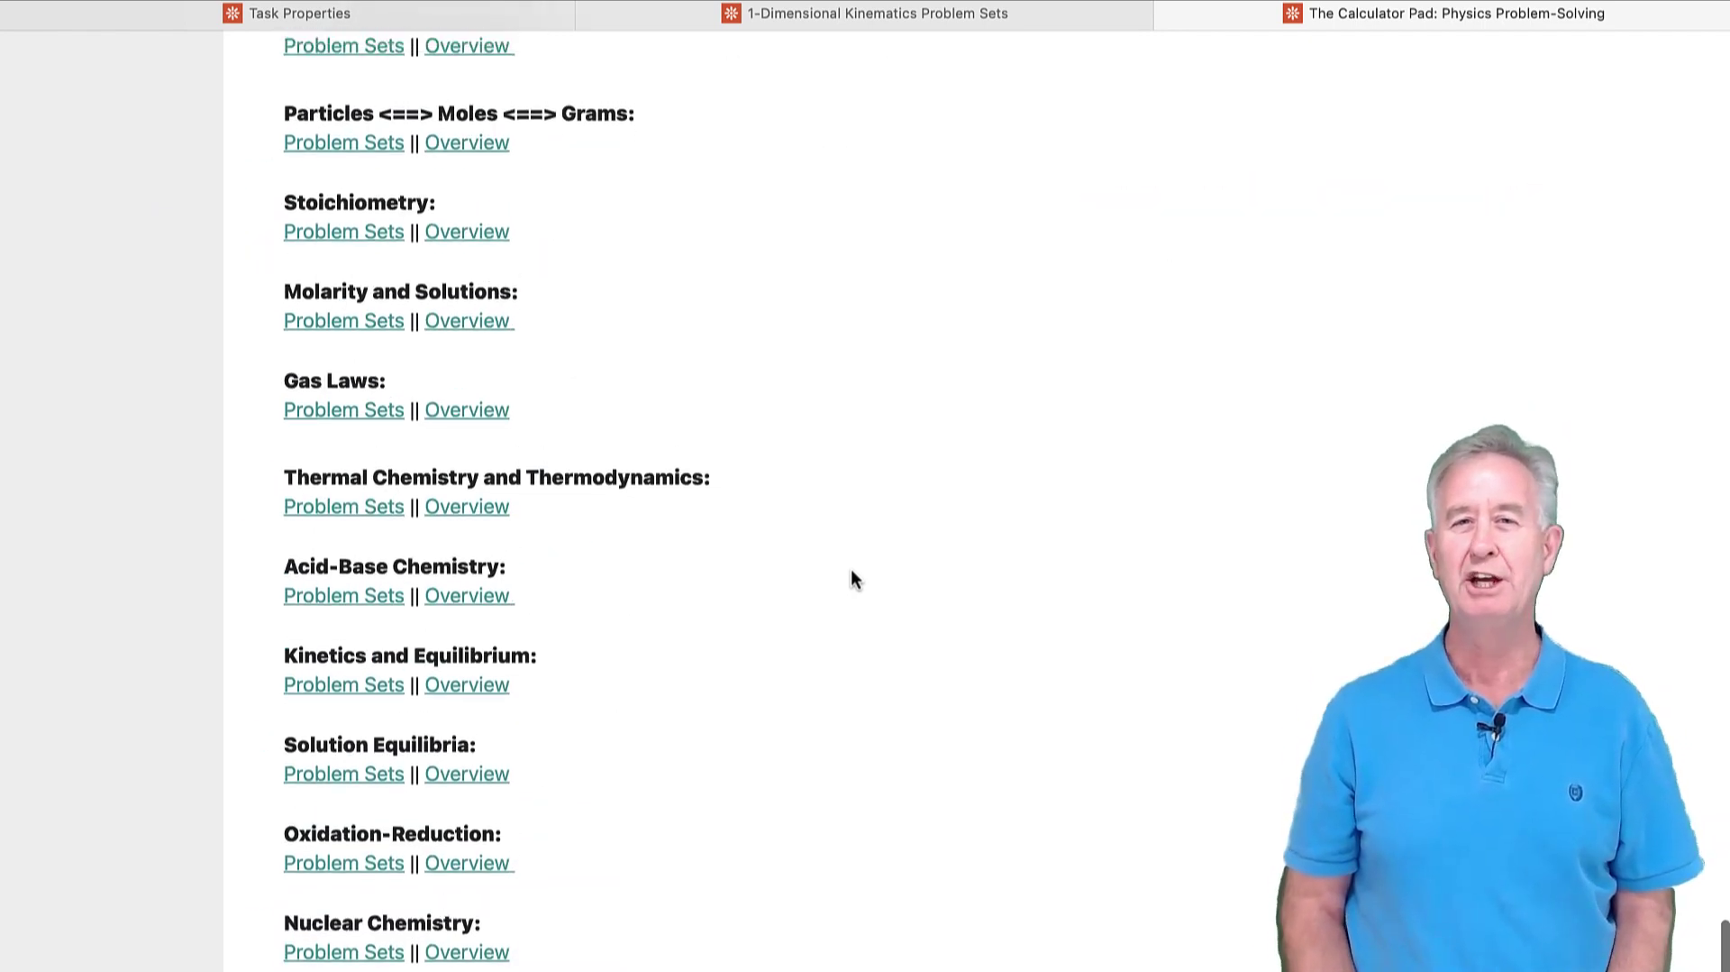
scroll(850, 566, "up", 20)
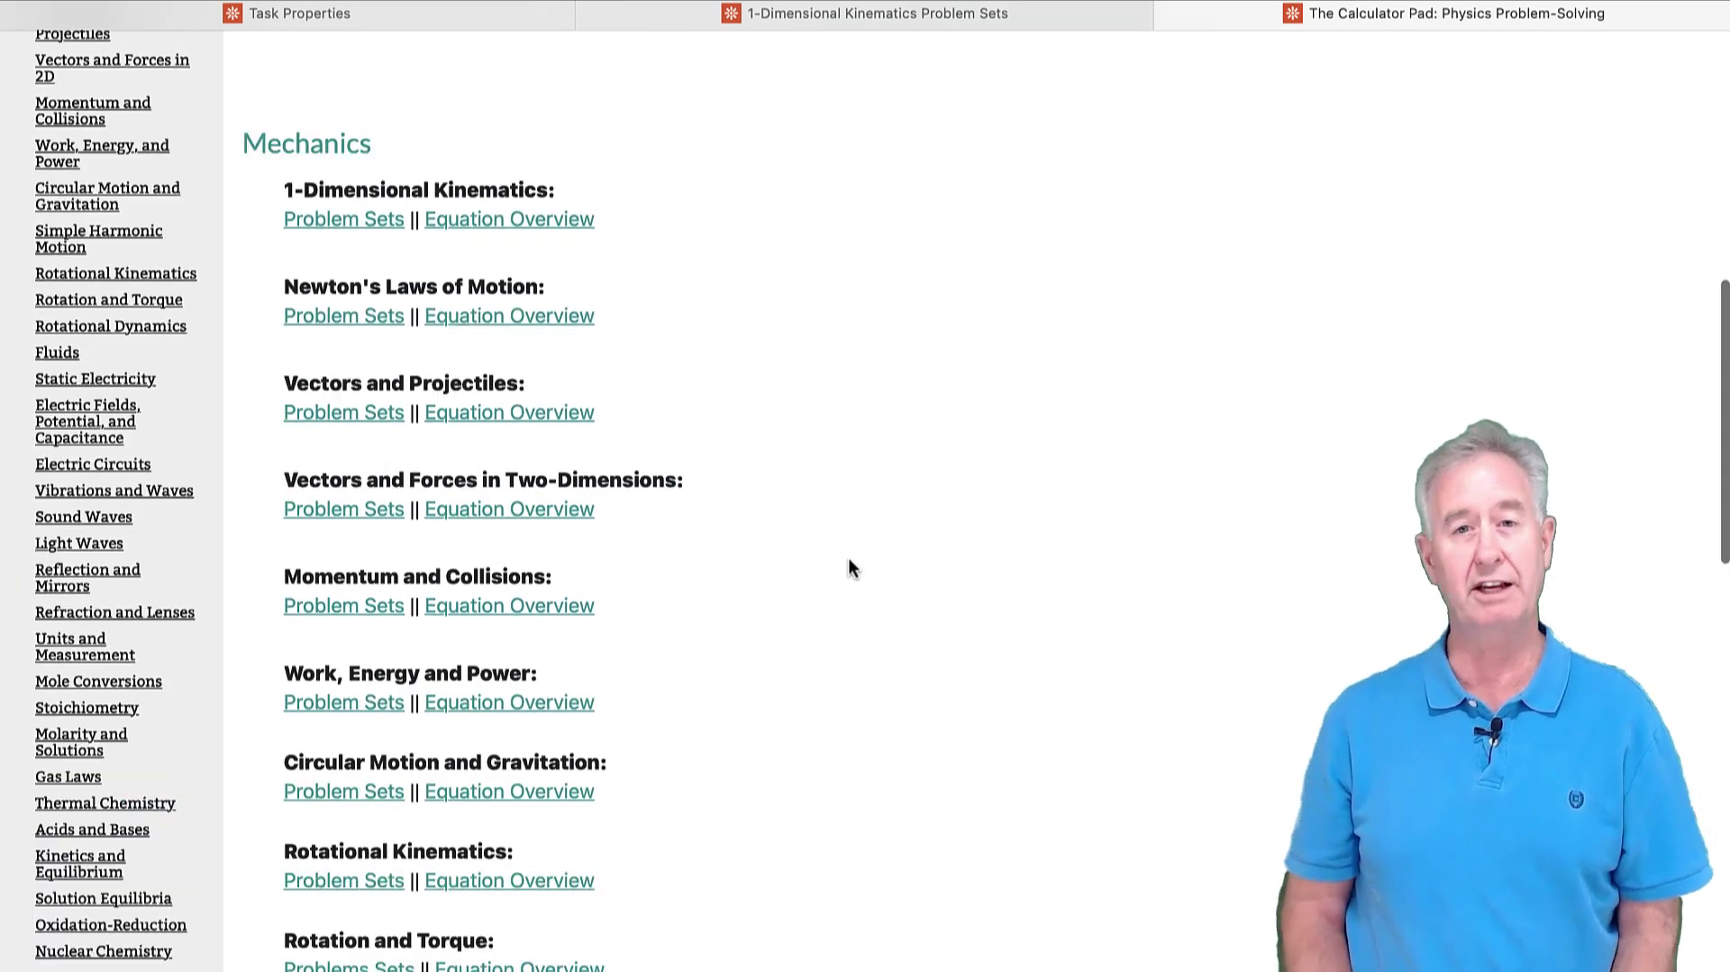
scroll(848, 556, "up", 1)
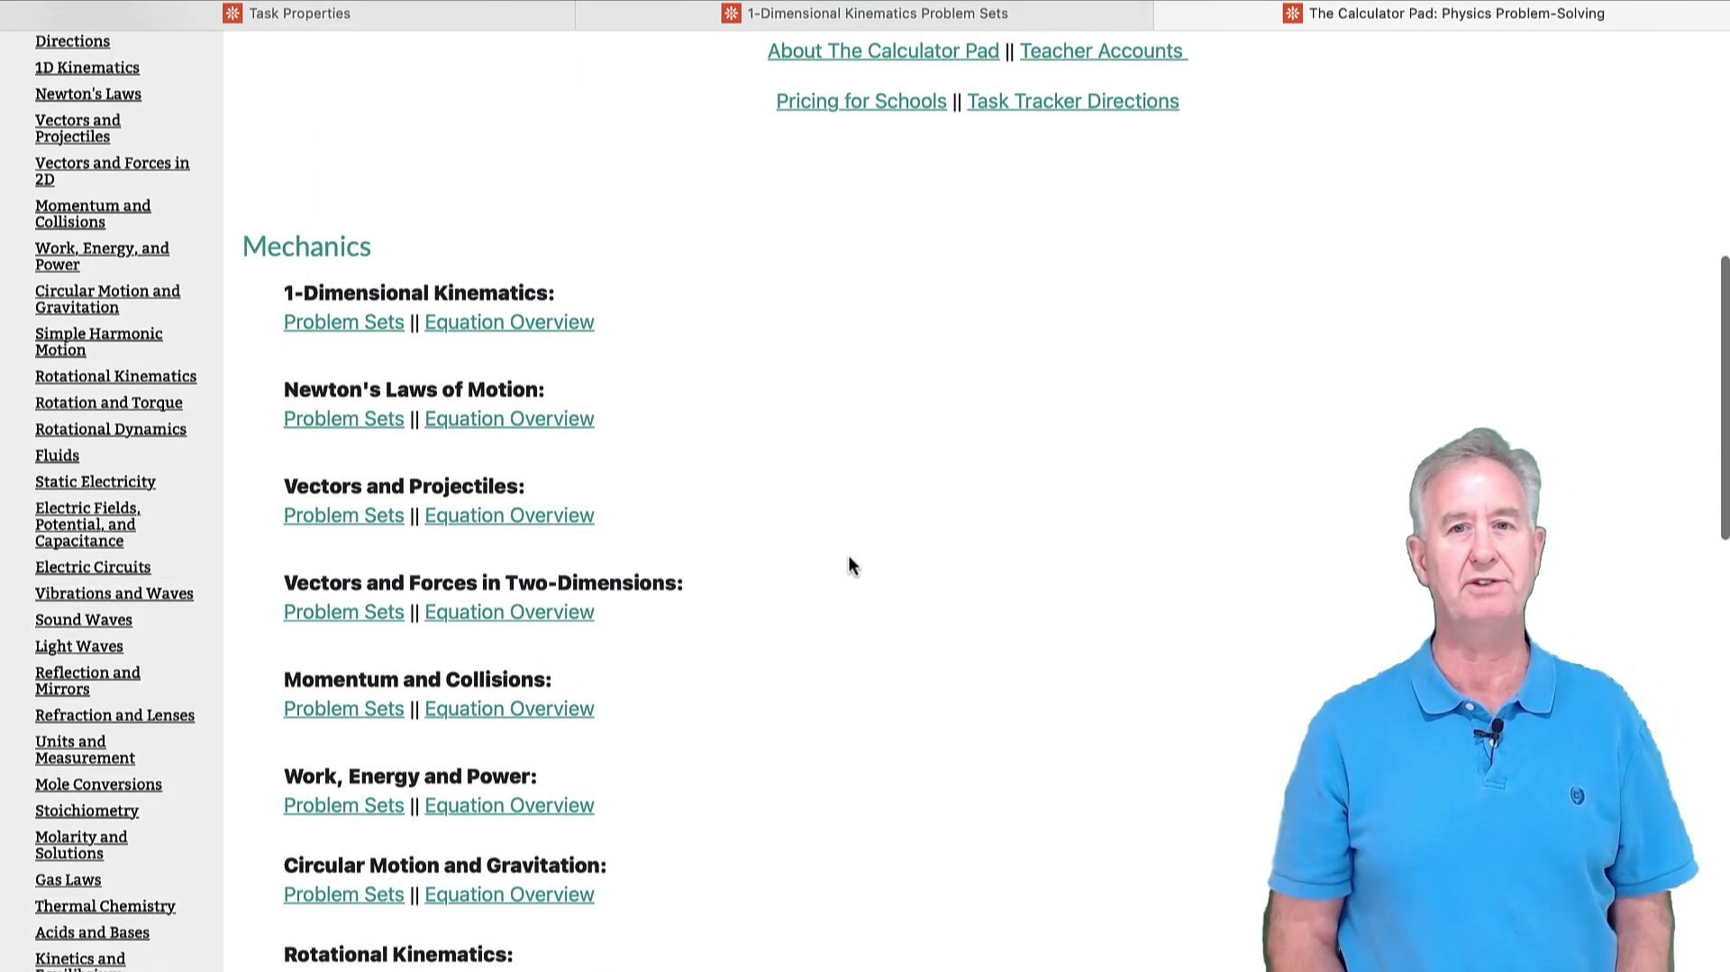
Open the 1-Dimensional Kinematics problem sets and bring up Problem Set K13: Kinematic Equations 1.
left_click(354, 324)
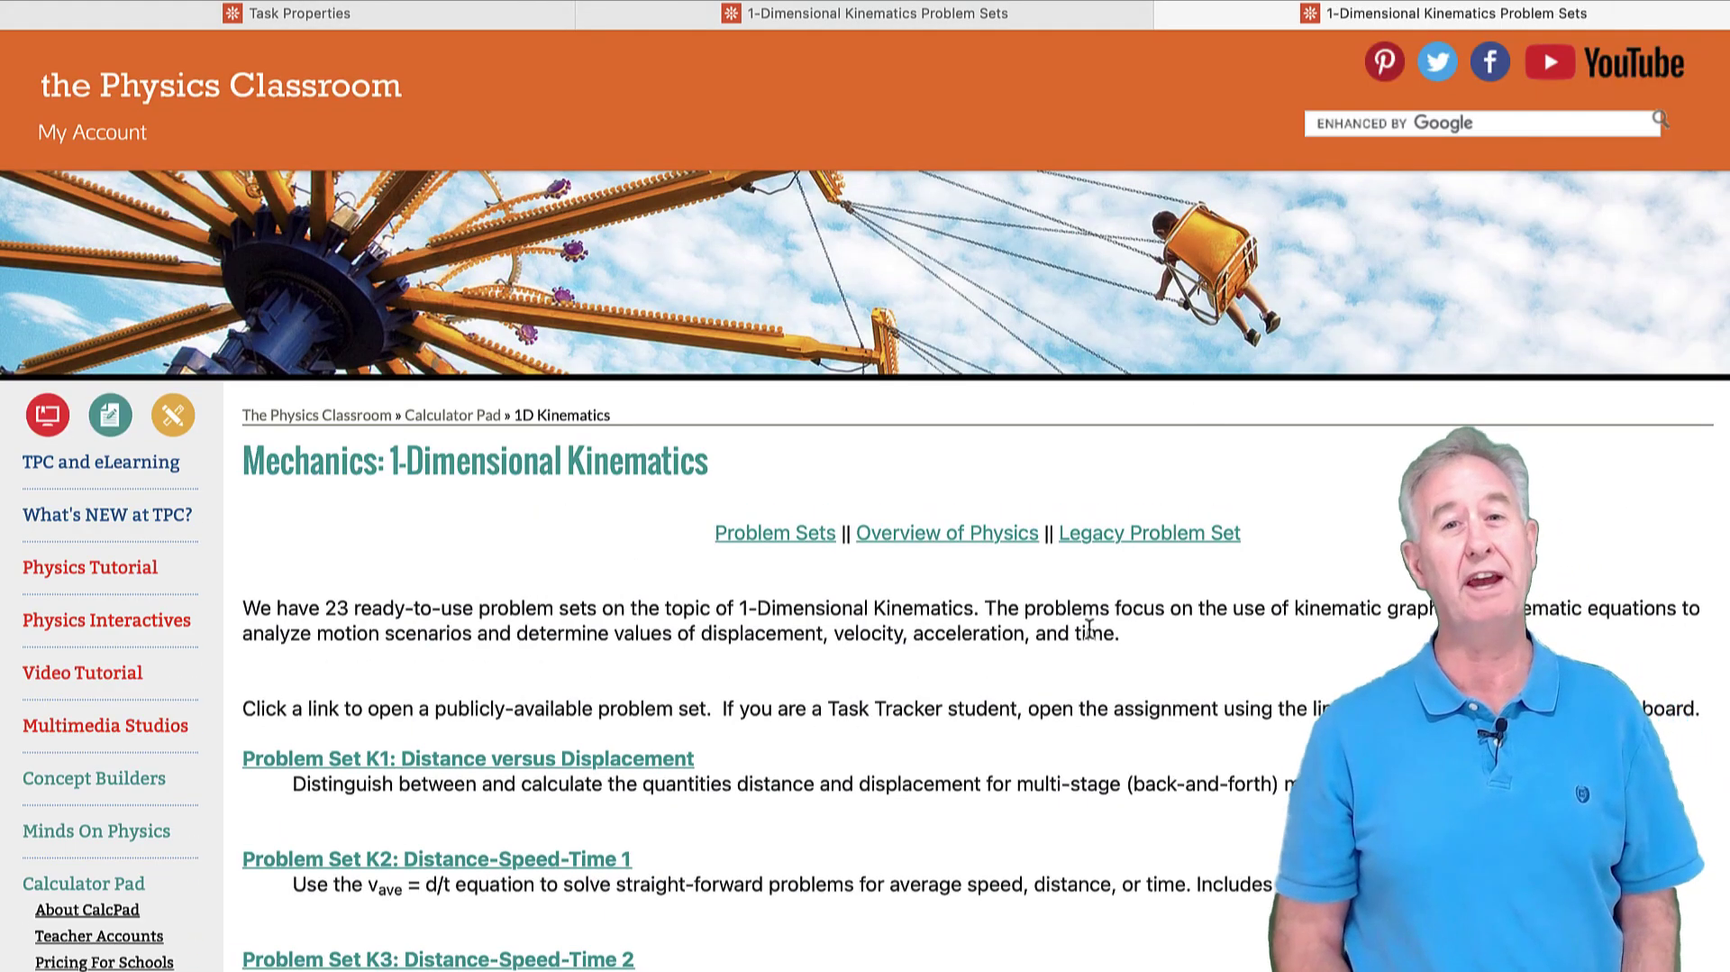
scroll(1087, 628, "down", 4)
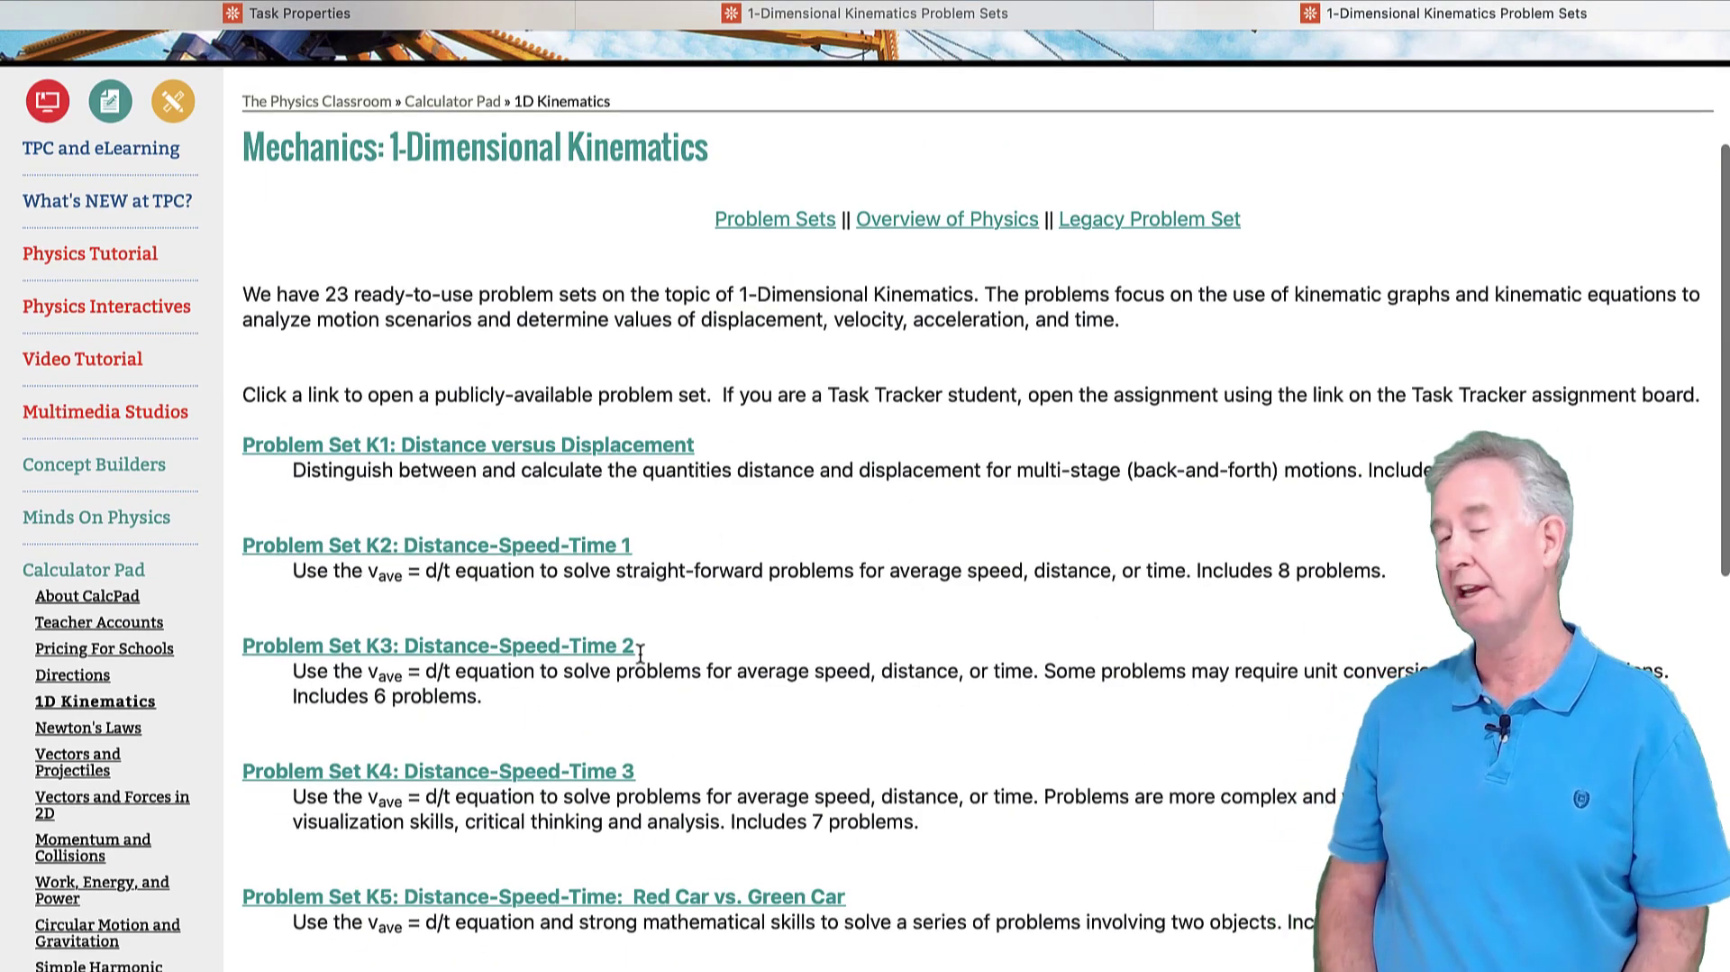
scroll(776, 631, "down", 9)
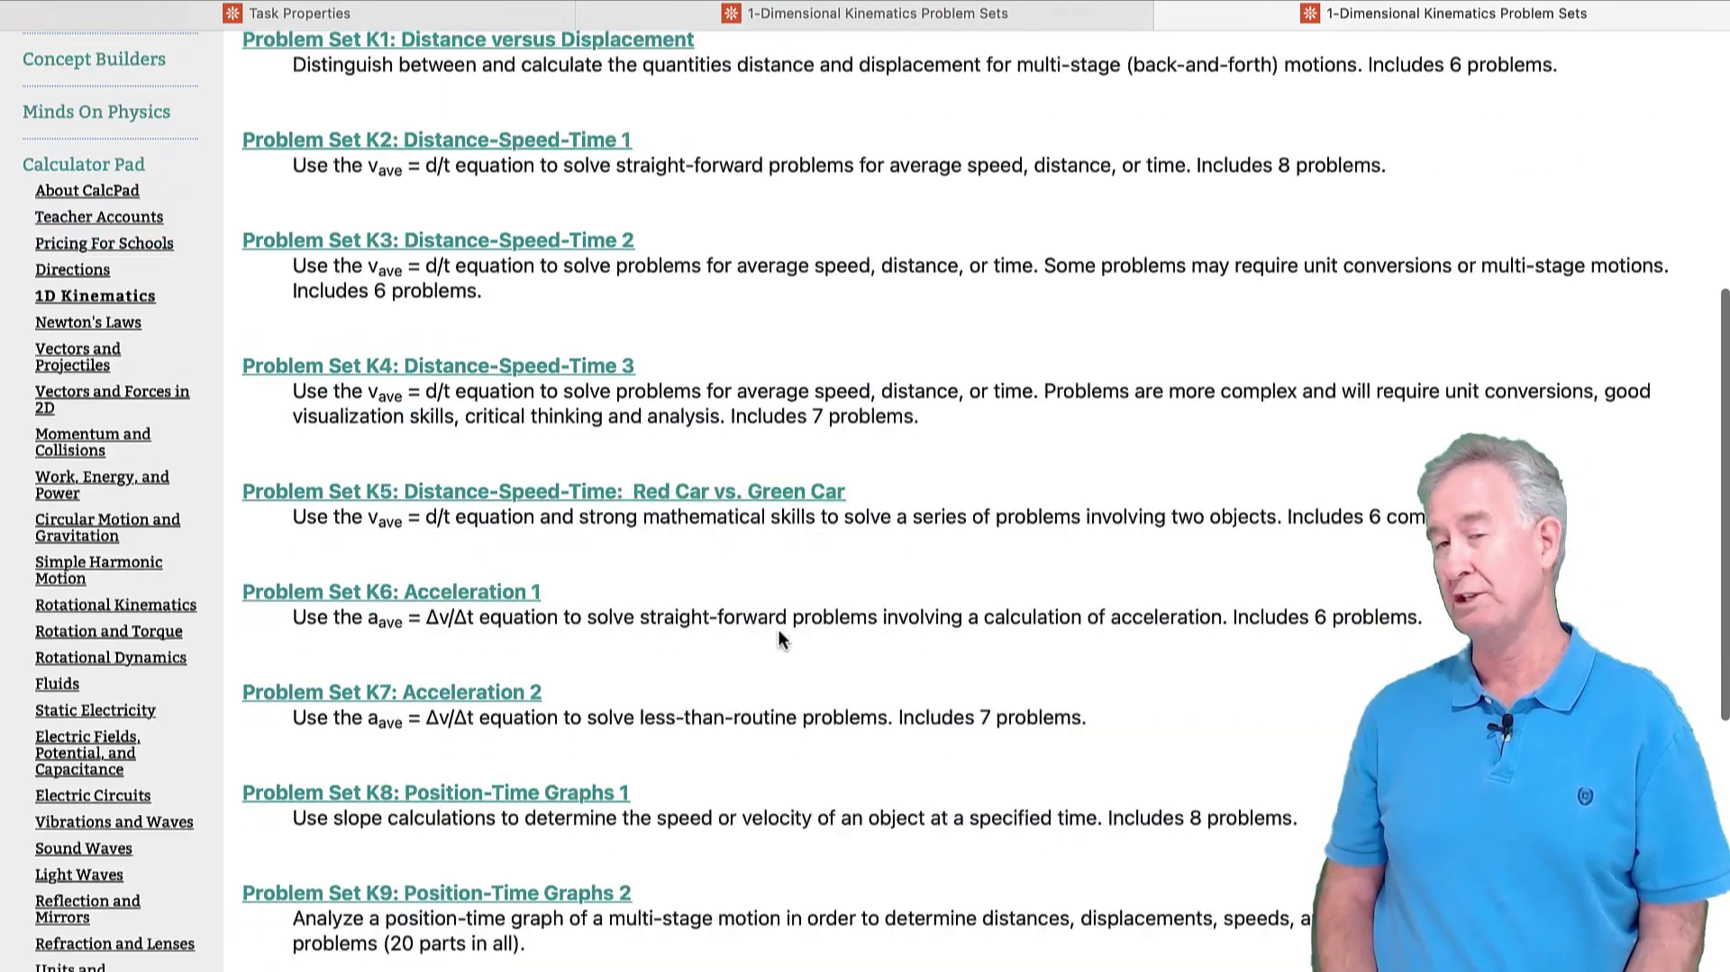
scroll(780, 626, "down", 11)
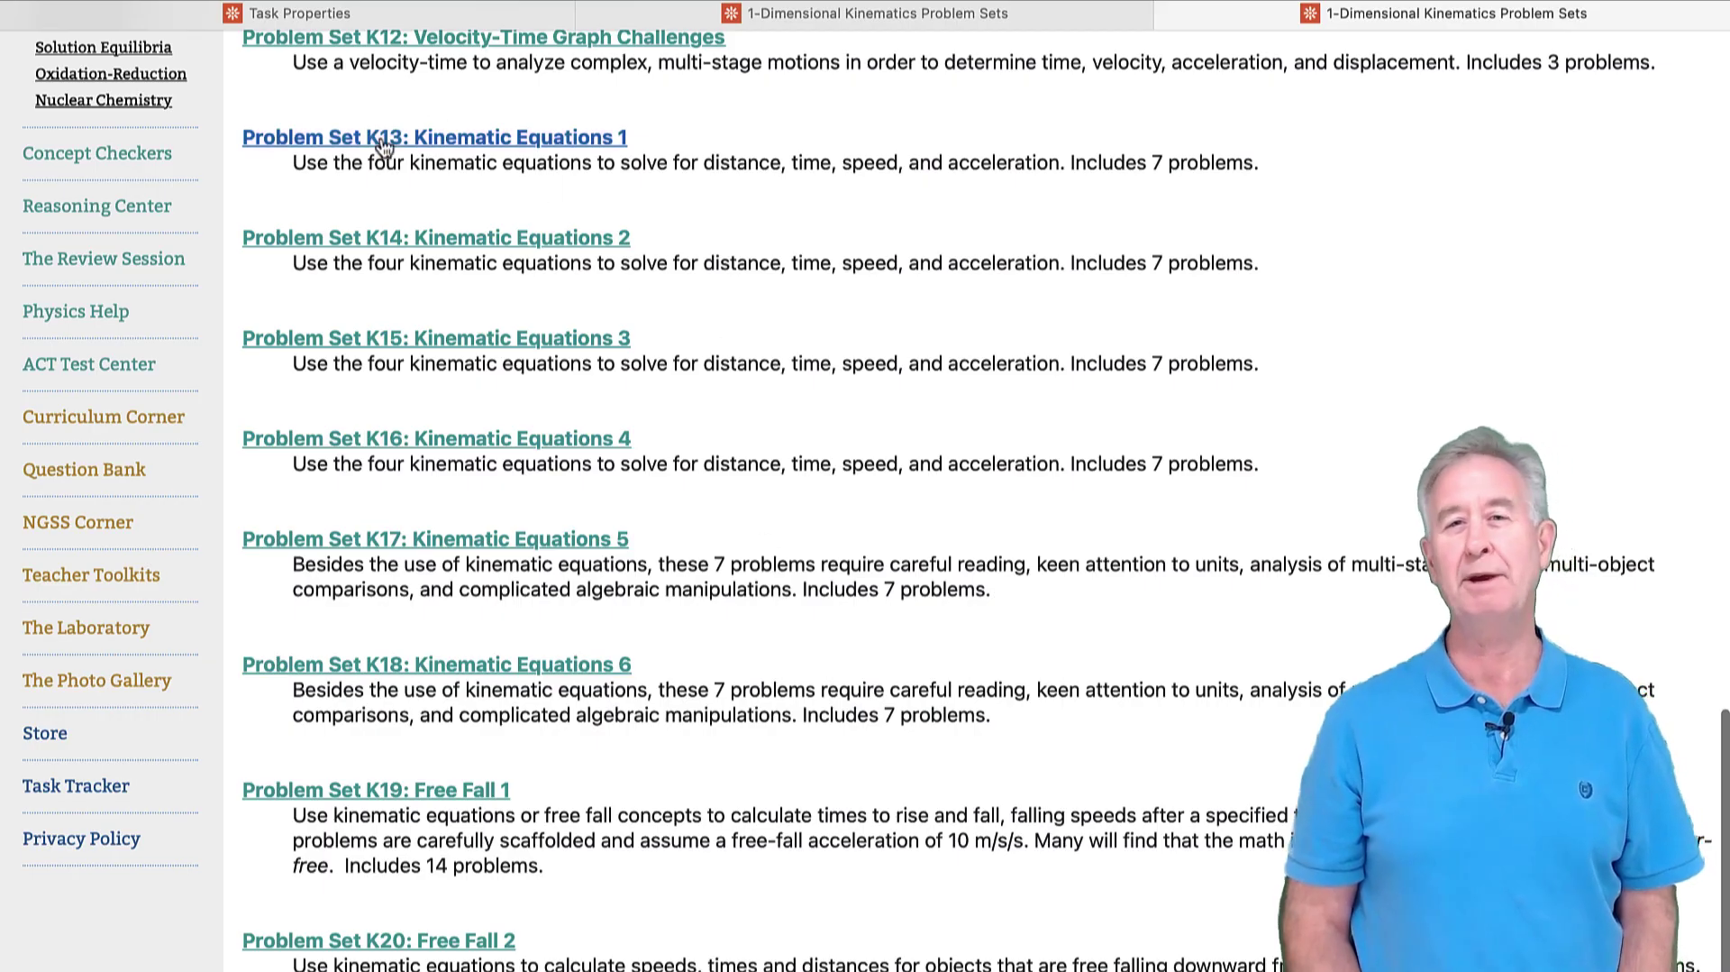
left_click(381, 140)
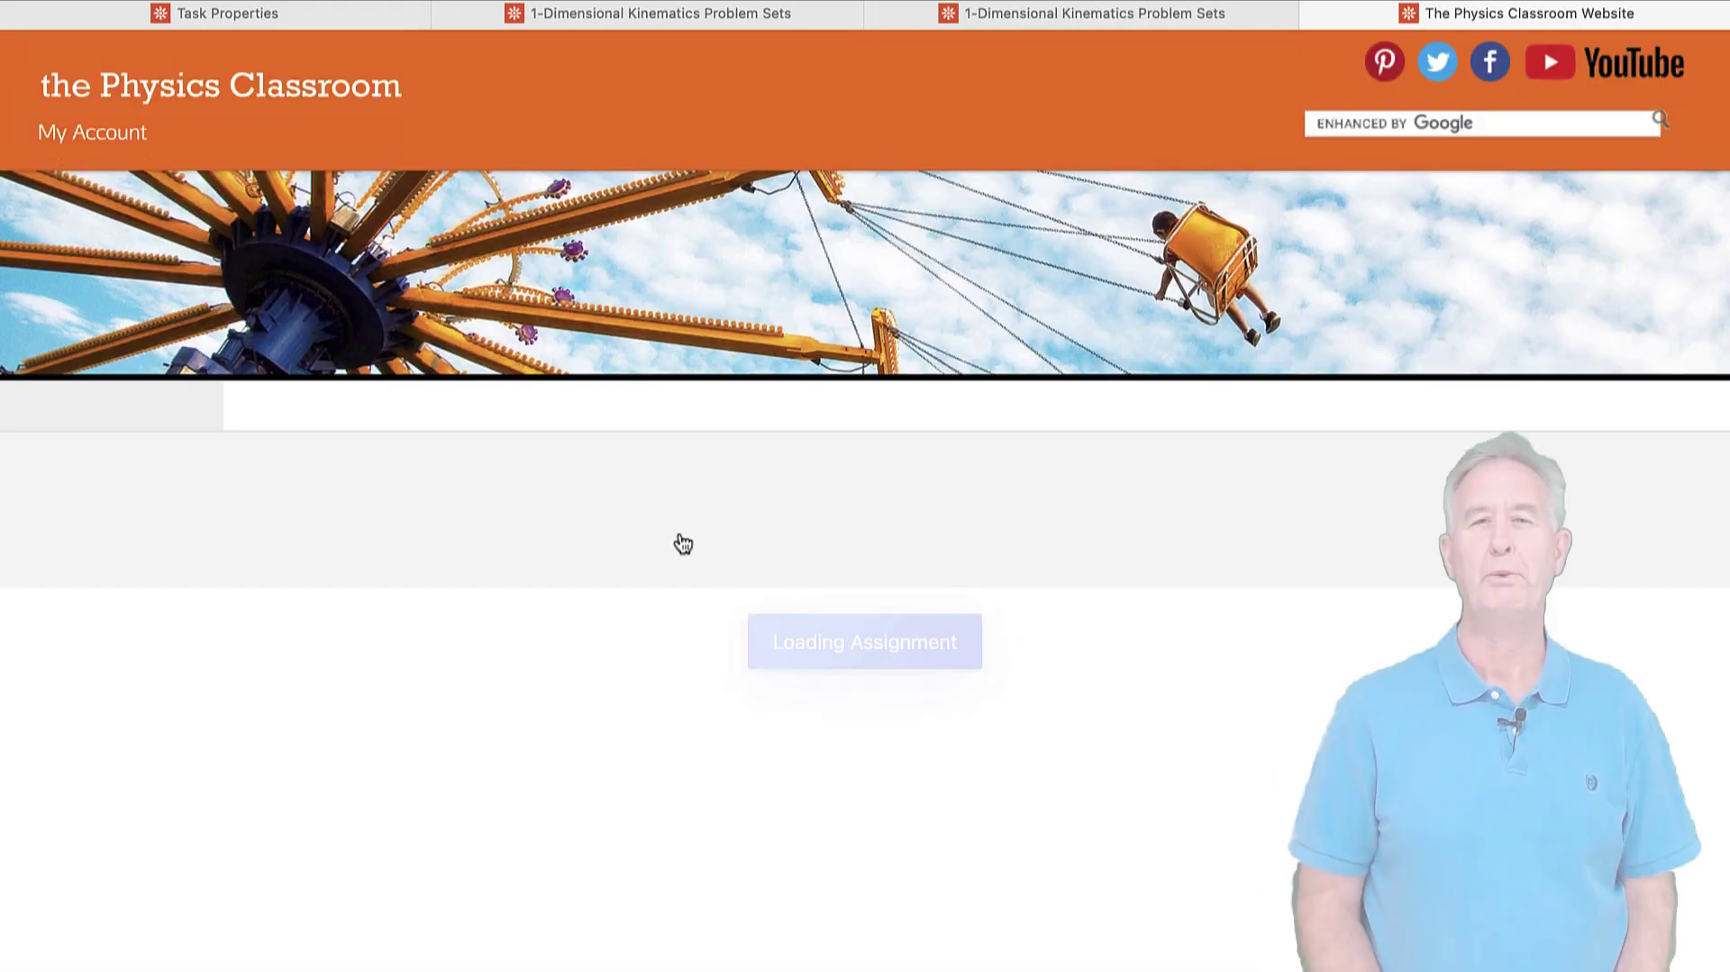
Examine the problems, answer fields, points and help links in the guest version of Set K13.
scroll(1289, 694, "down", 5)
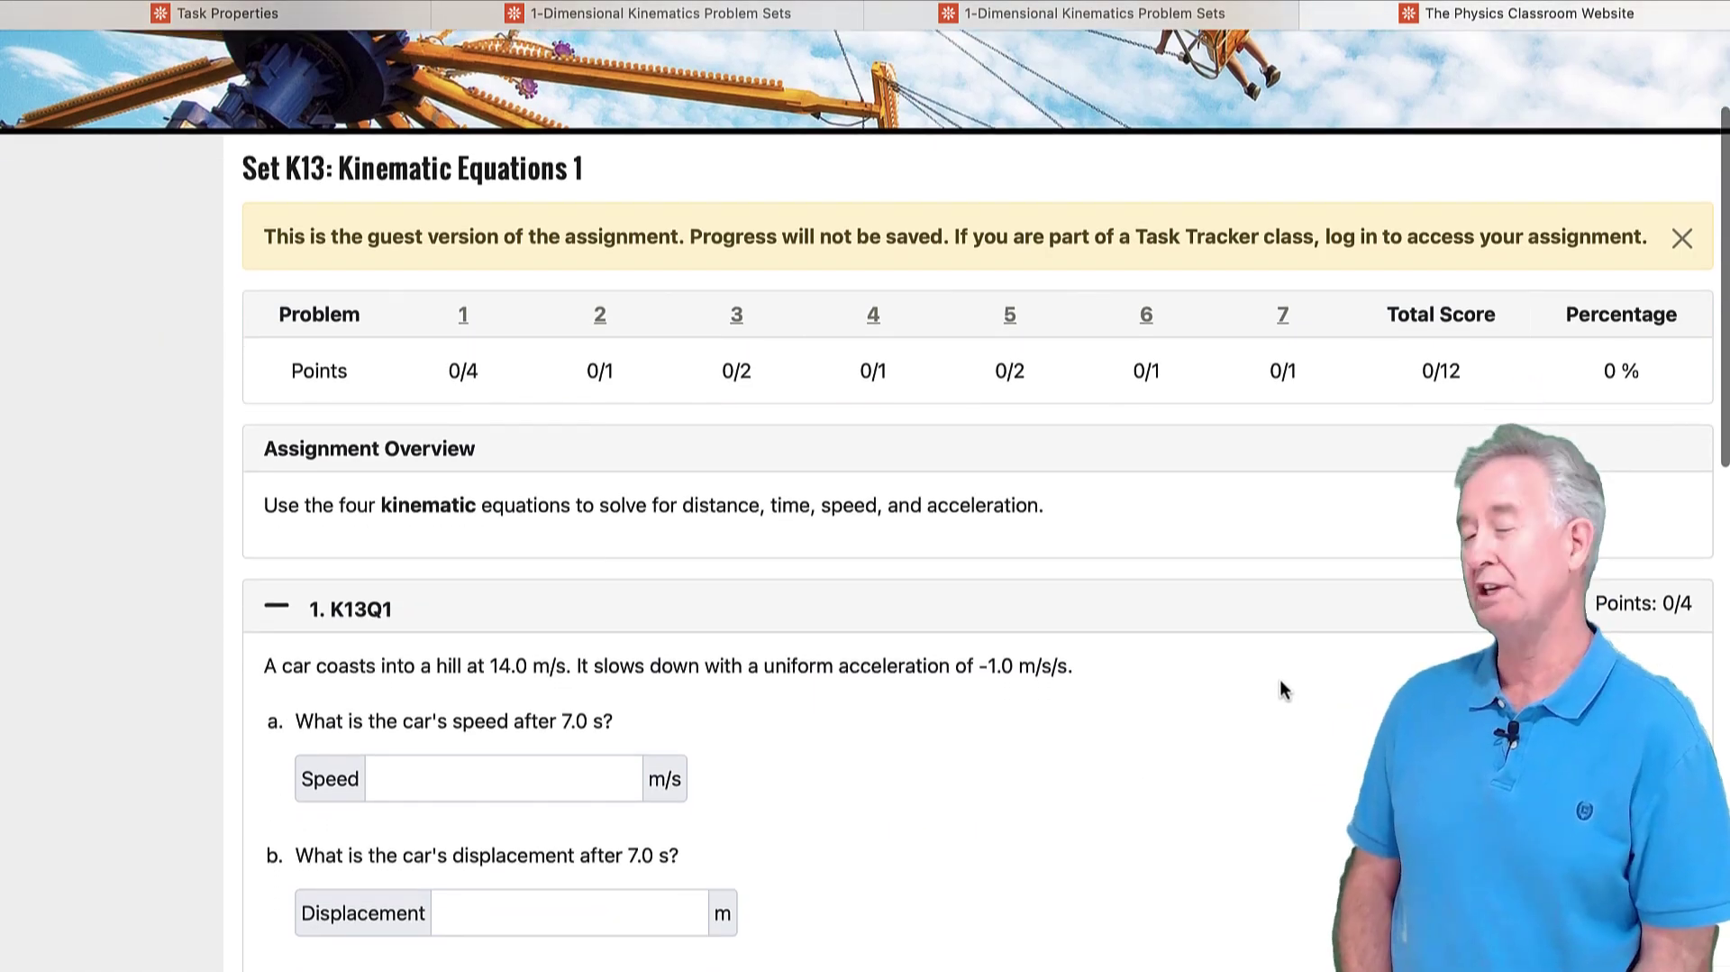
scroll(1279, 679, "down", 5)
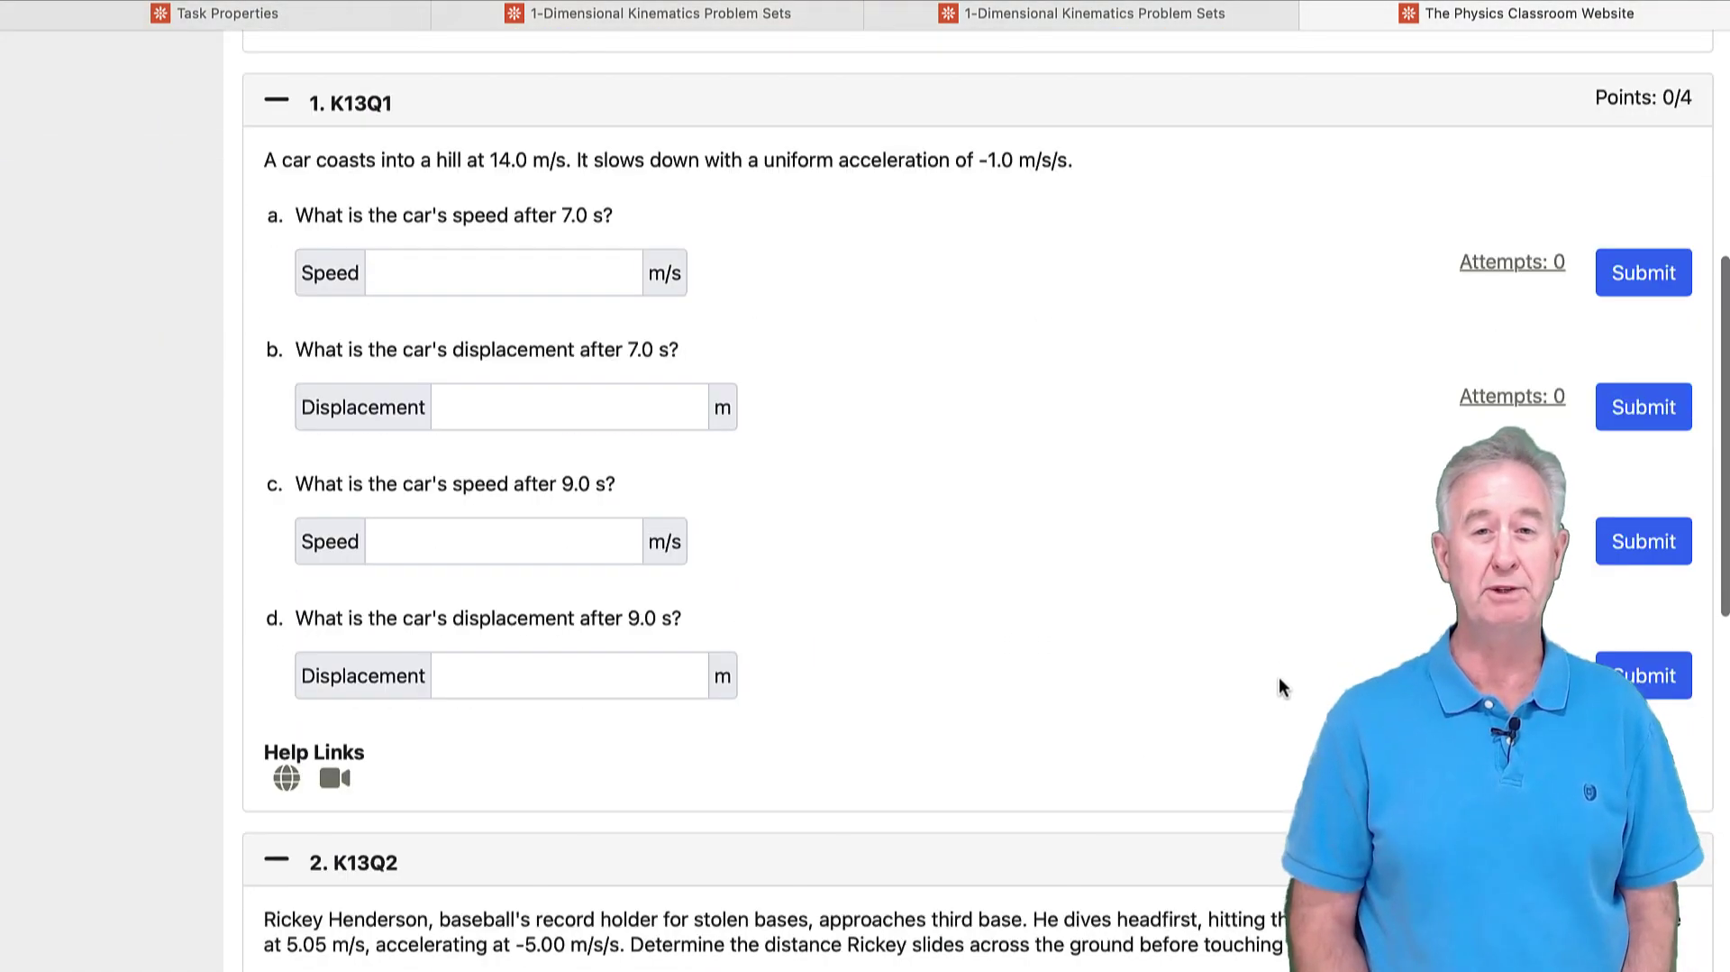
scroll(1281, 686, "down", 5)
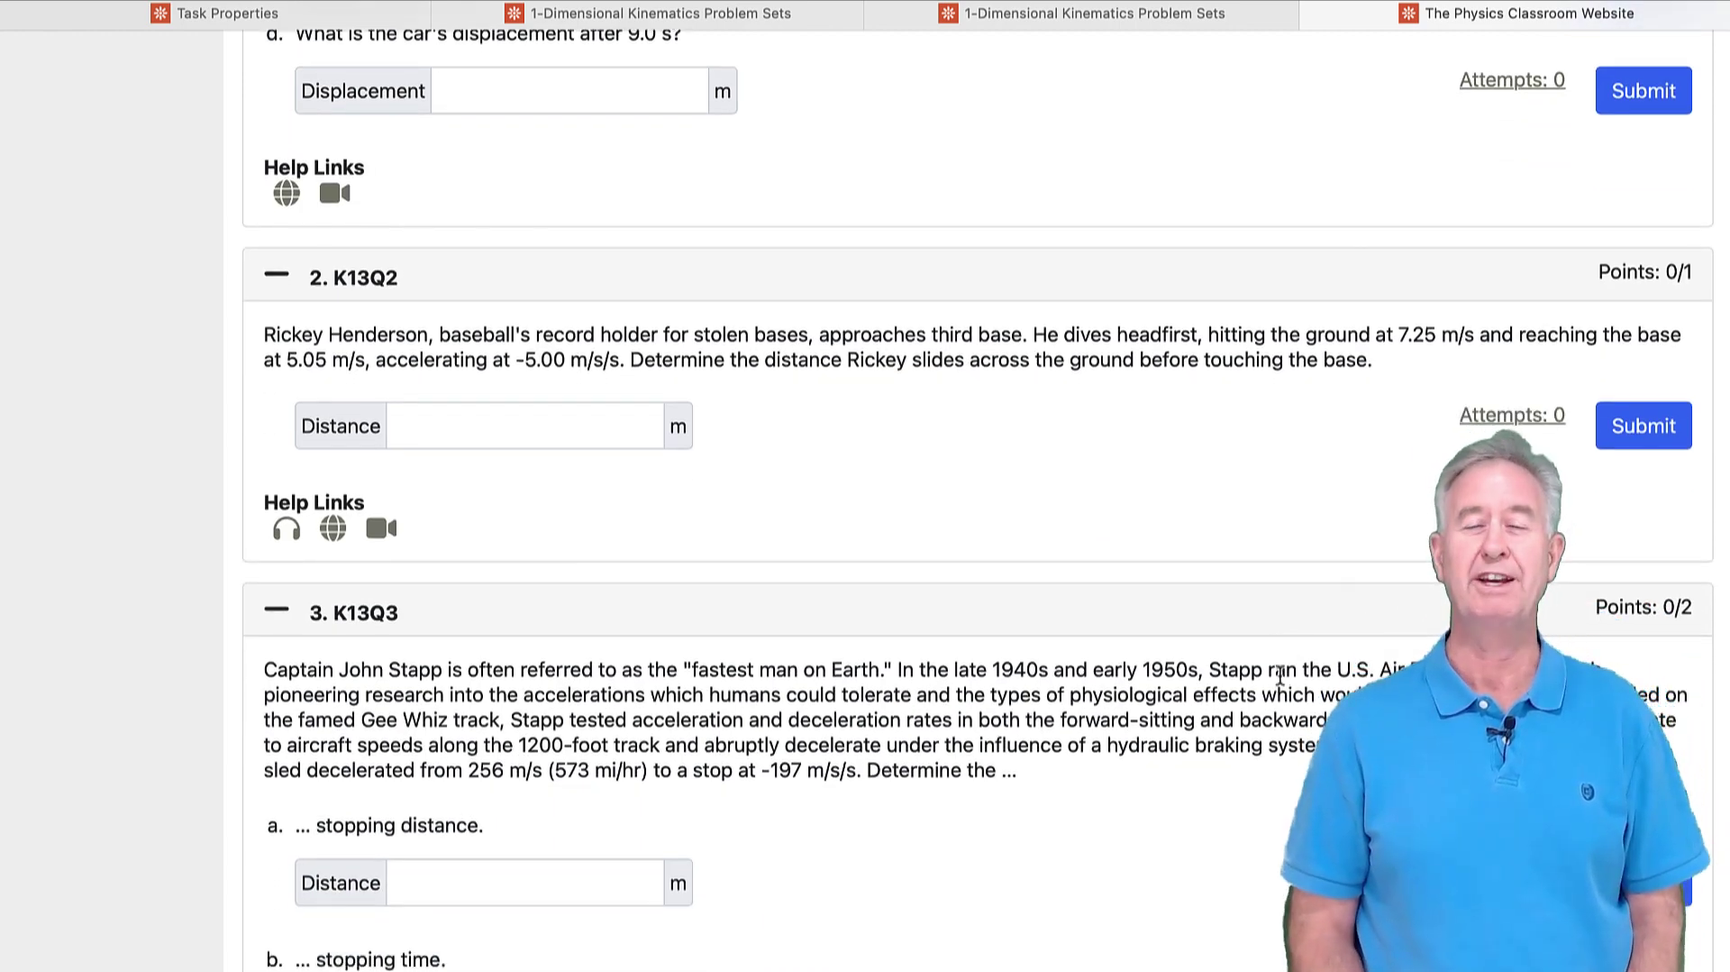
scroll(1281, 681, "up", 1)
scroll(1280, 675, "up", 5)
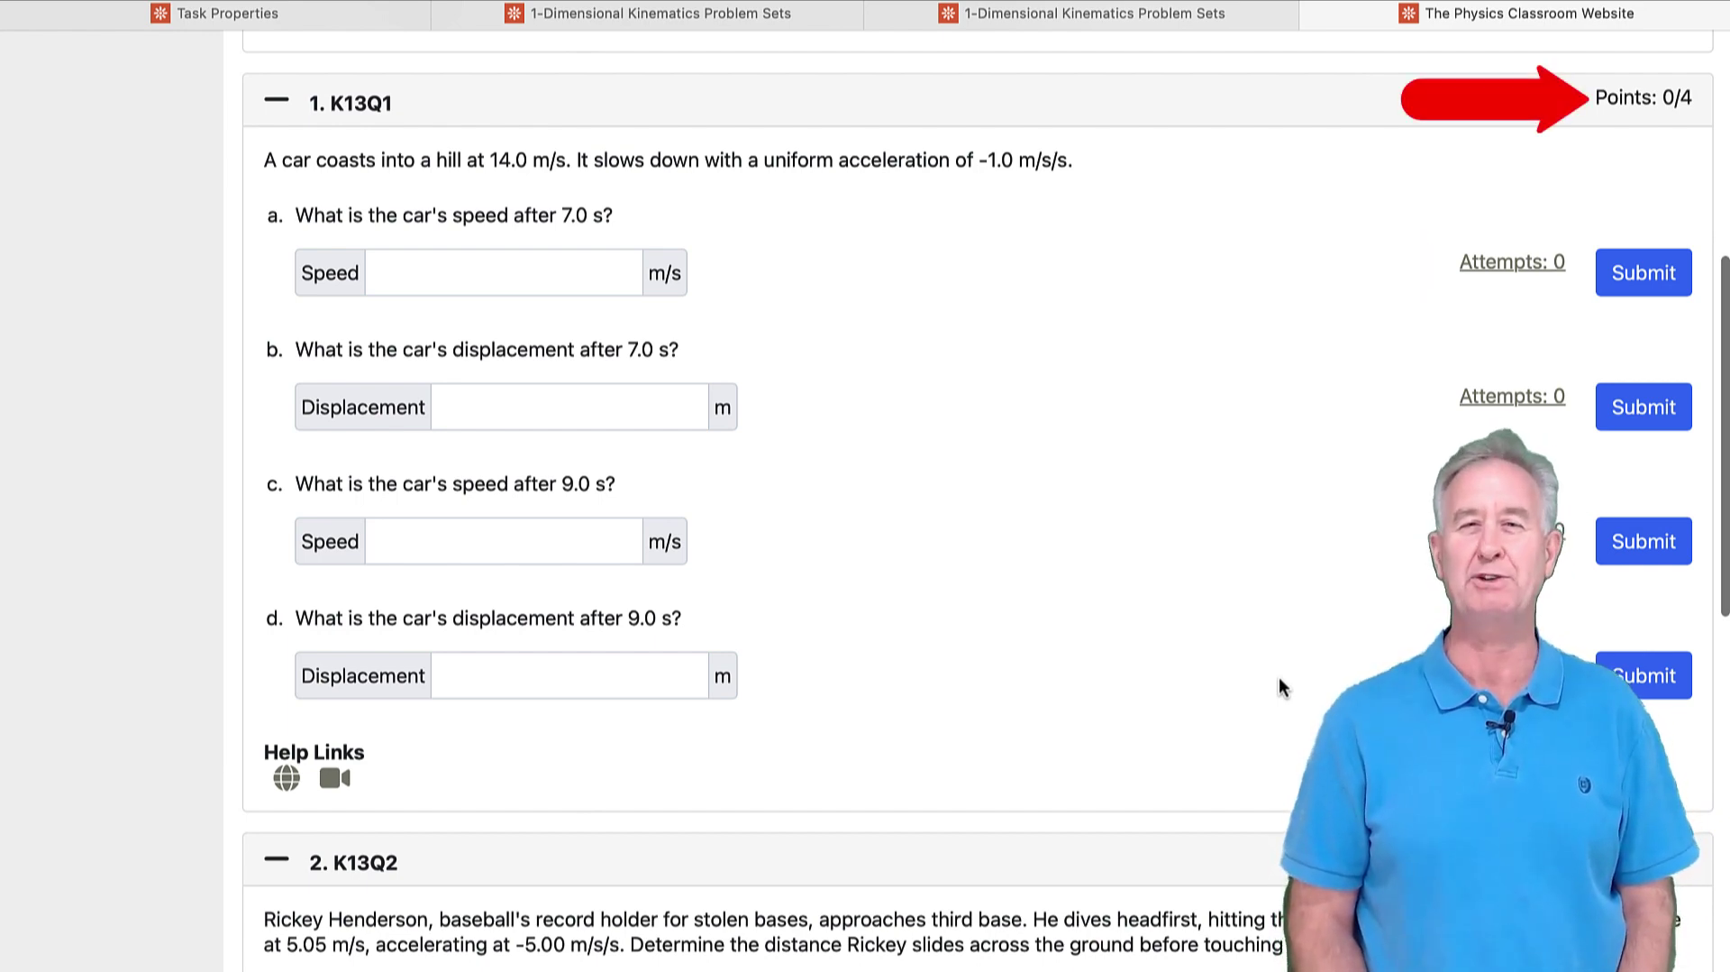
scroll(1279, 678, "down", 4)
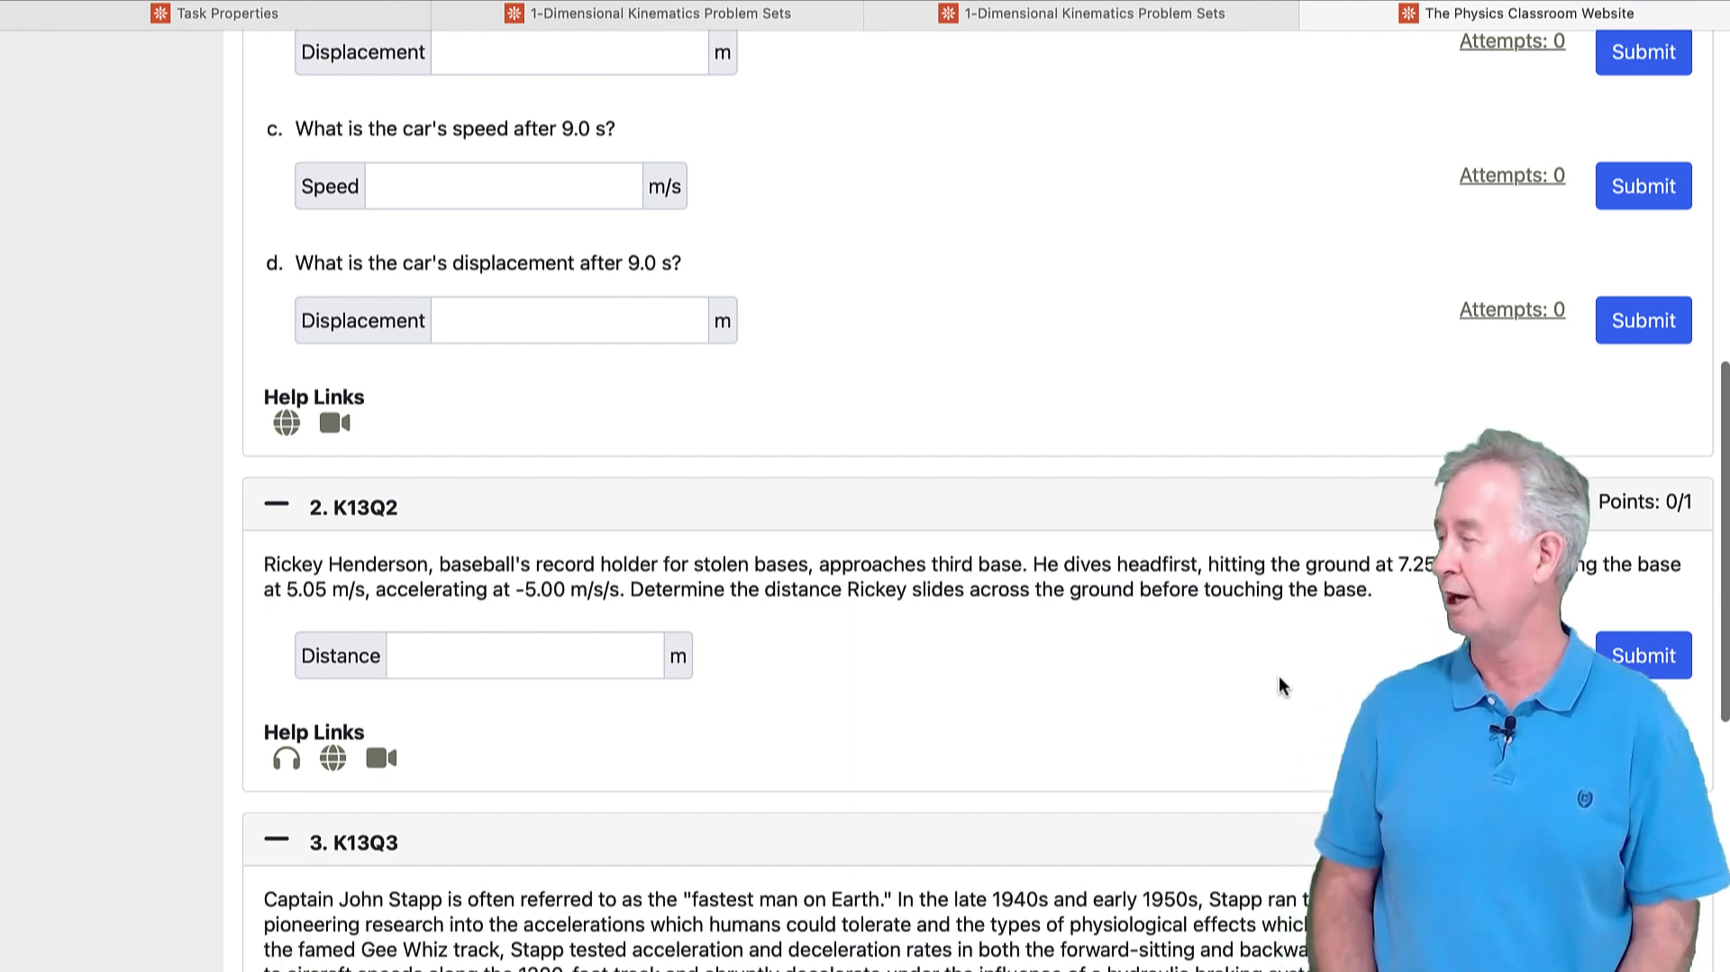
scroll(1215, 694, "up", 10)
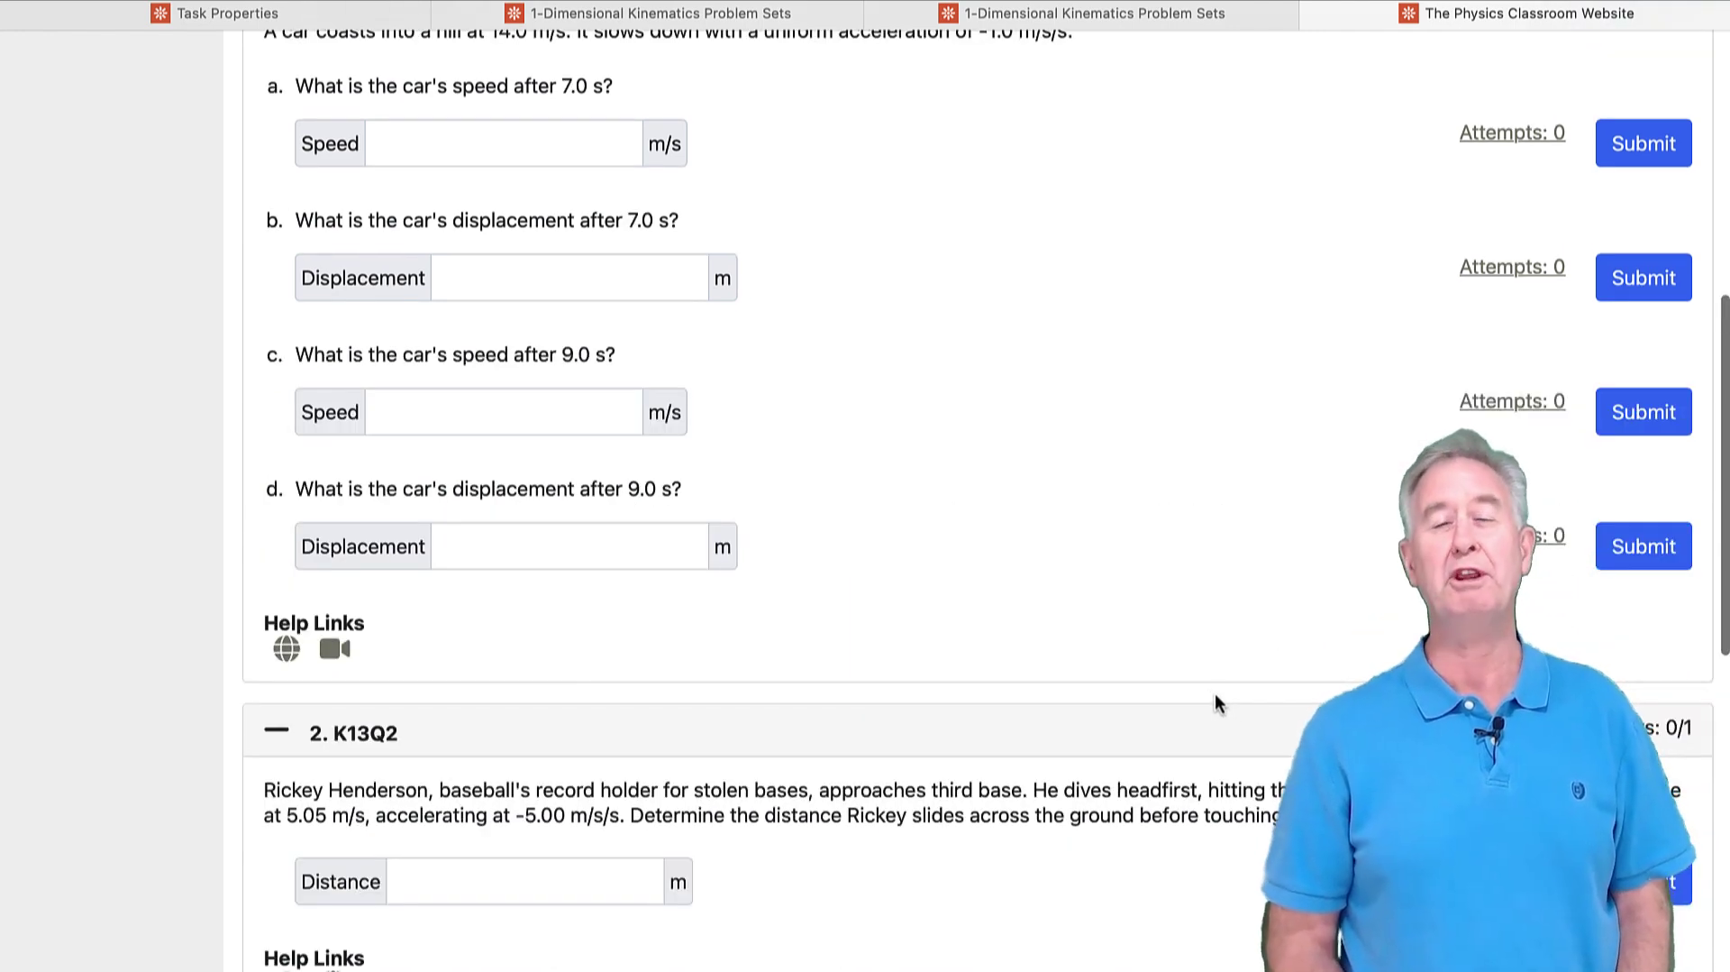
scroll(1211, 694, "up", 3)
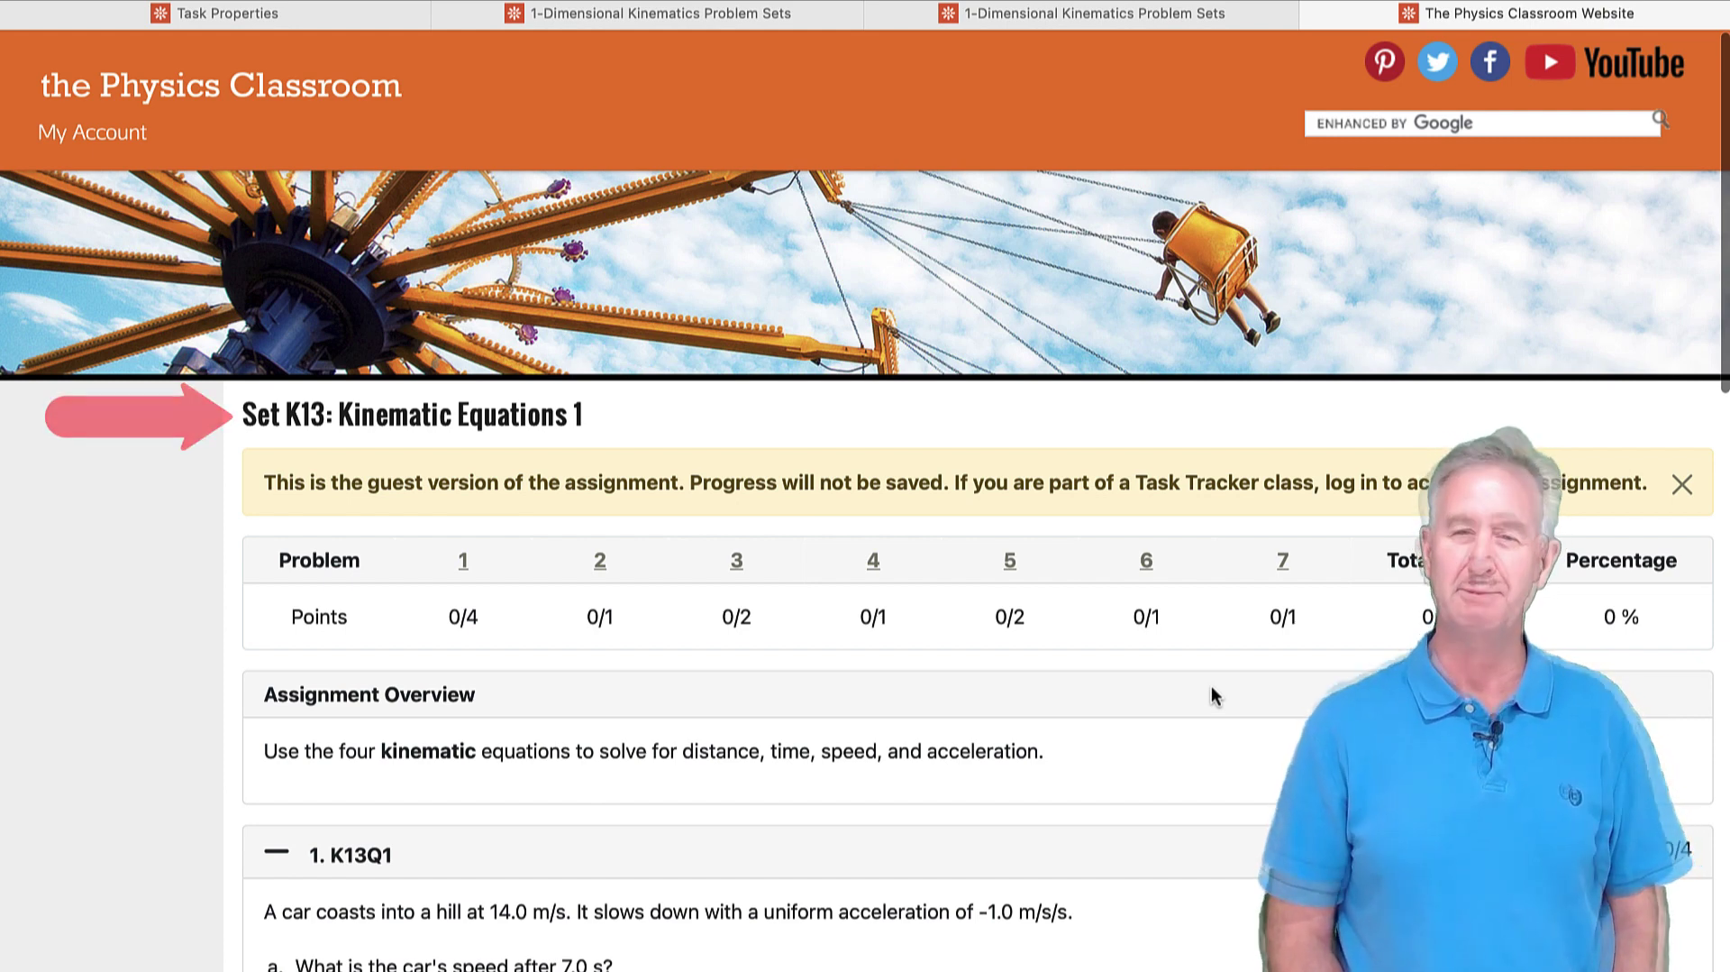
Go to the Task Tracker account's class list and view the Physics, Period 1 class.
left_click(122, 144)
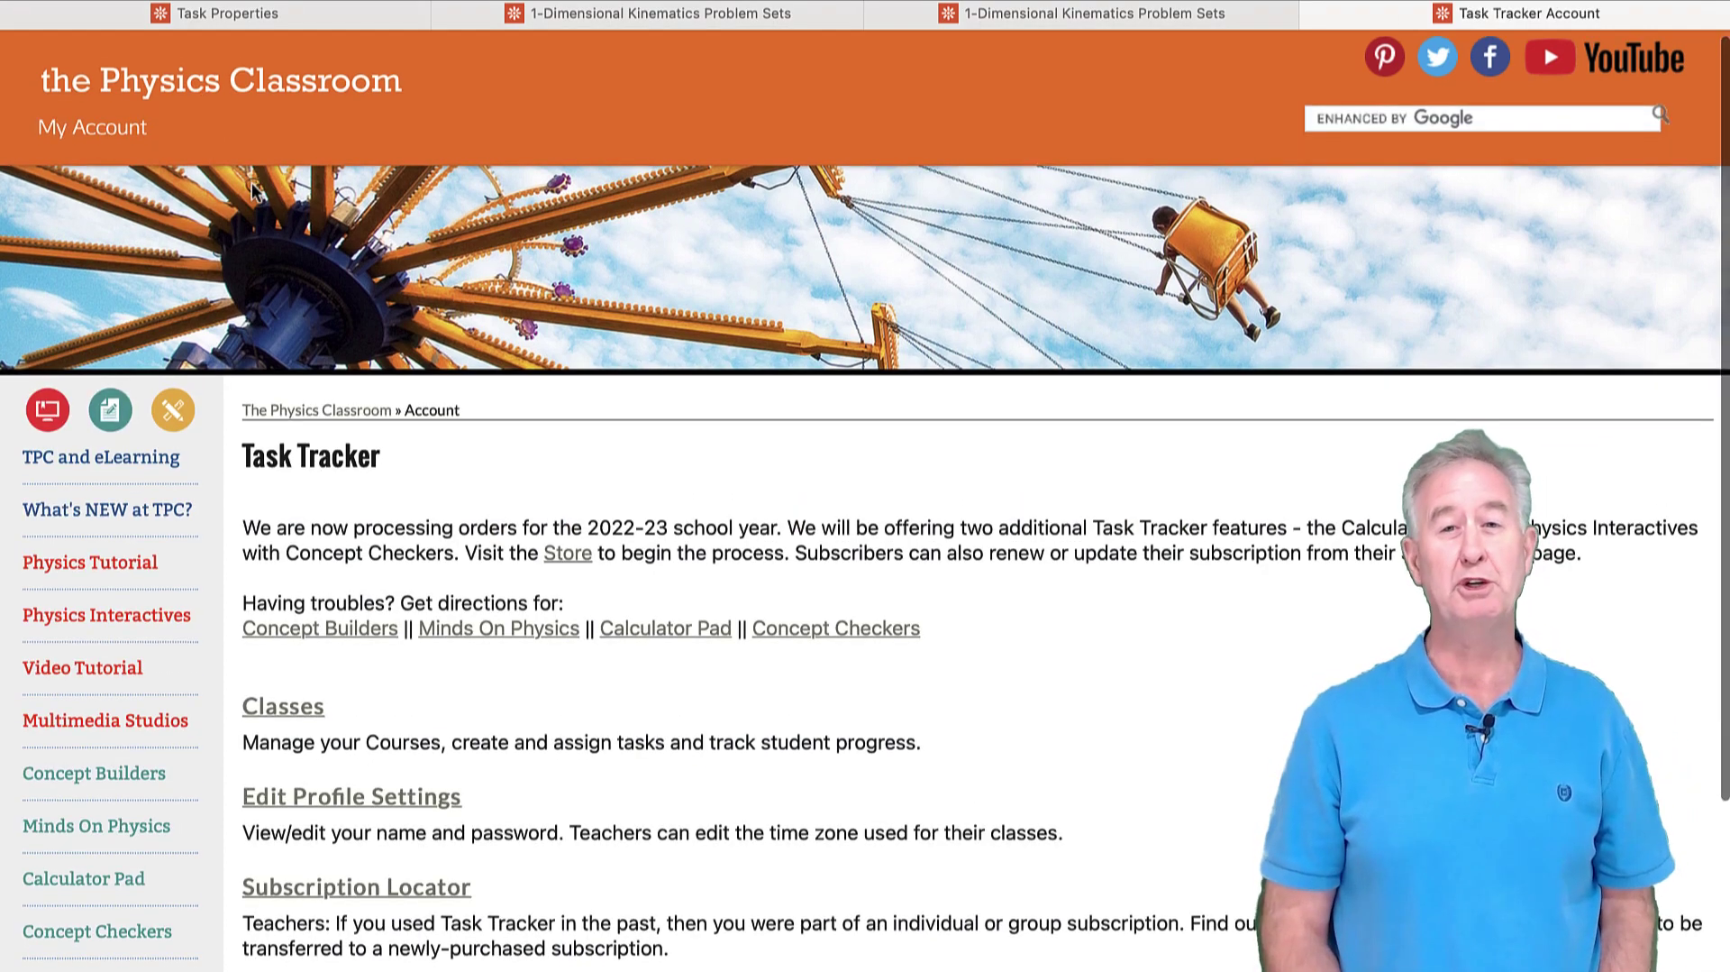
scroll(251, 185, "down", 1)
scroll(254, 191, "down", 2)
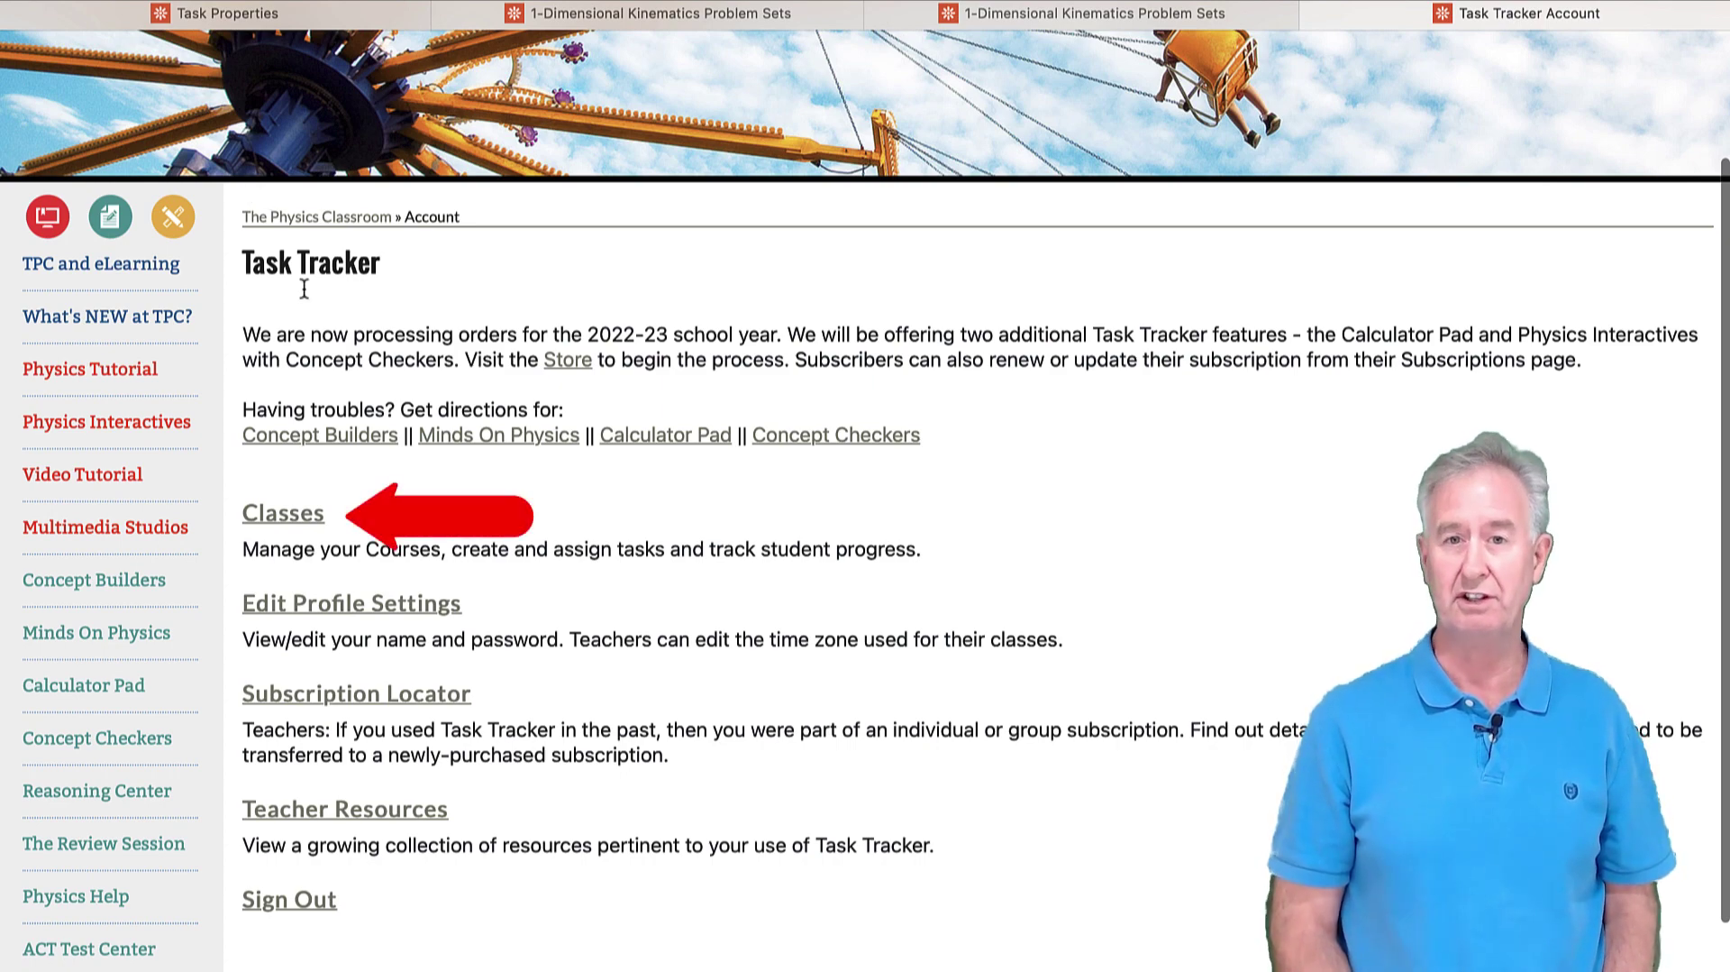
left_click(296, 519)
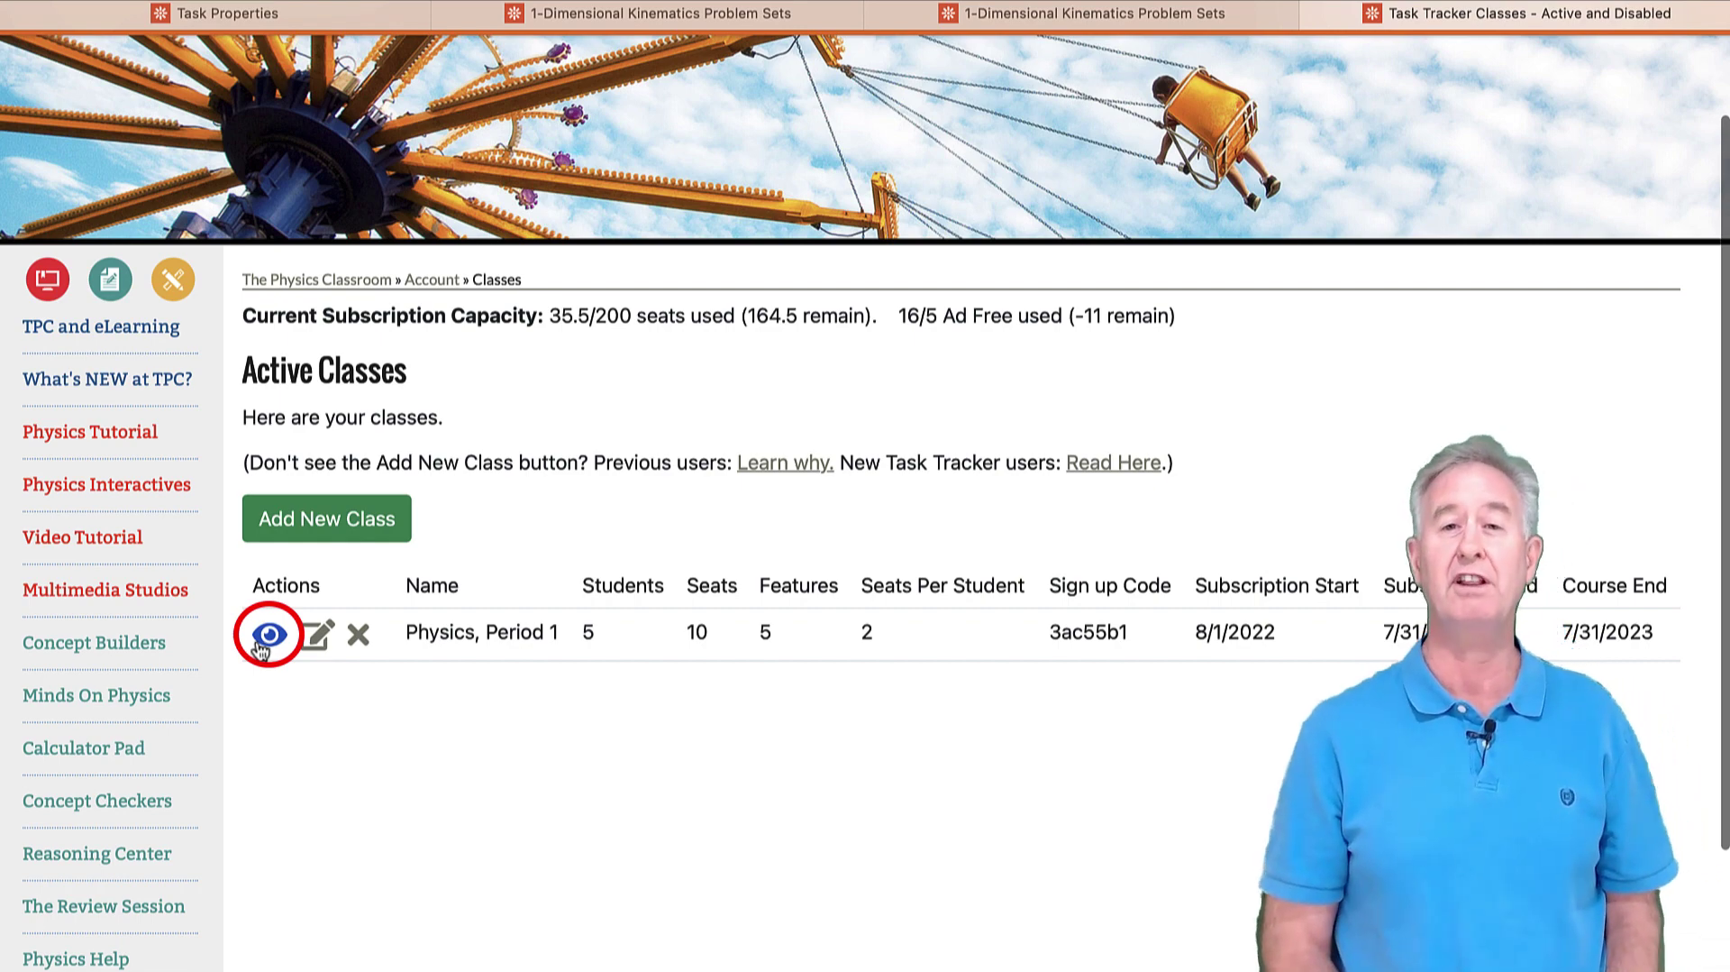
left_click(269, 635)
Add a new topic to the class with subscription type CalcPad and topic CalcPad - 1D Kinematics.
scroll(533, 540, "down", 5)
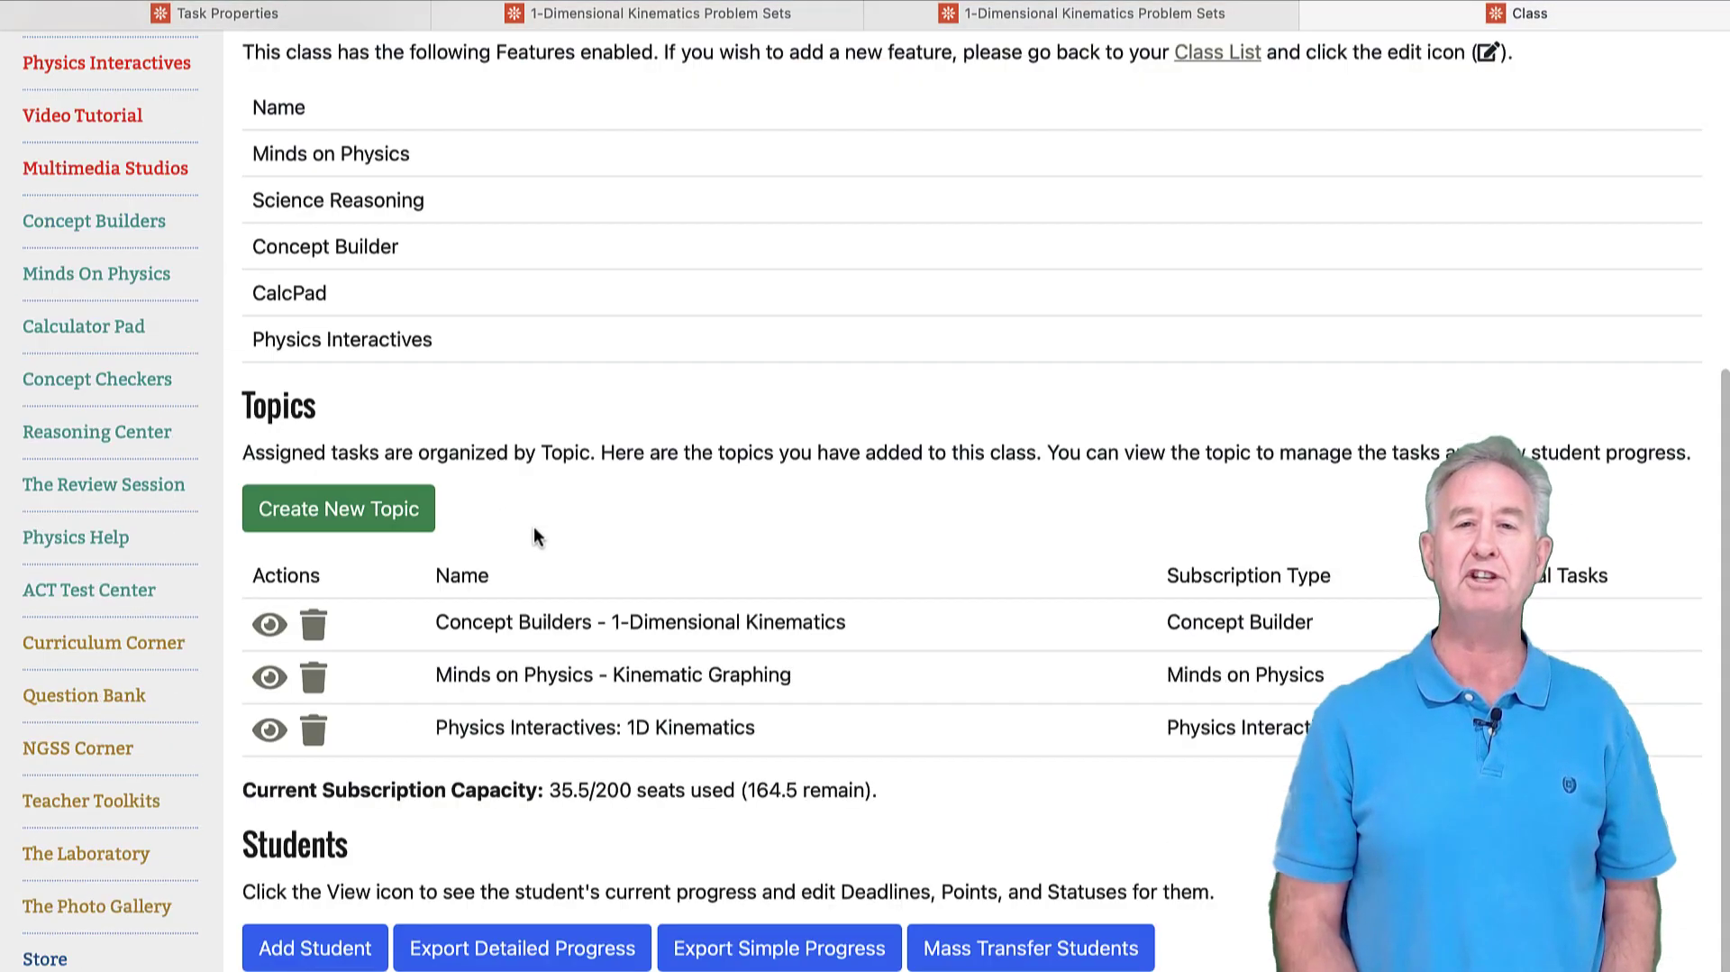
scroll(534, 536, "down", 3)
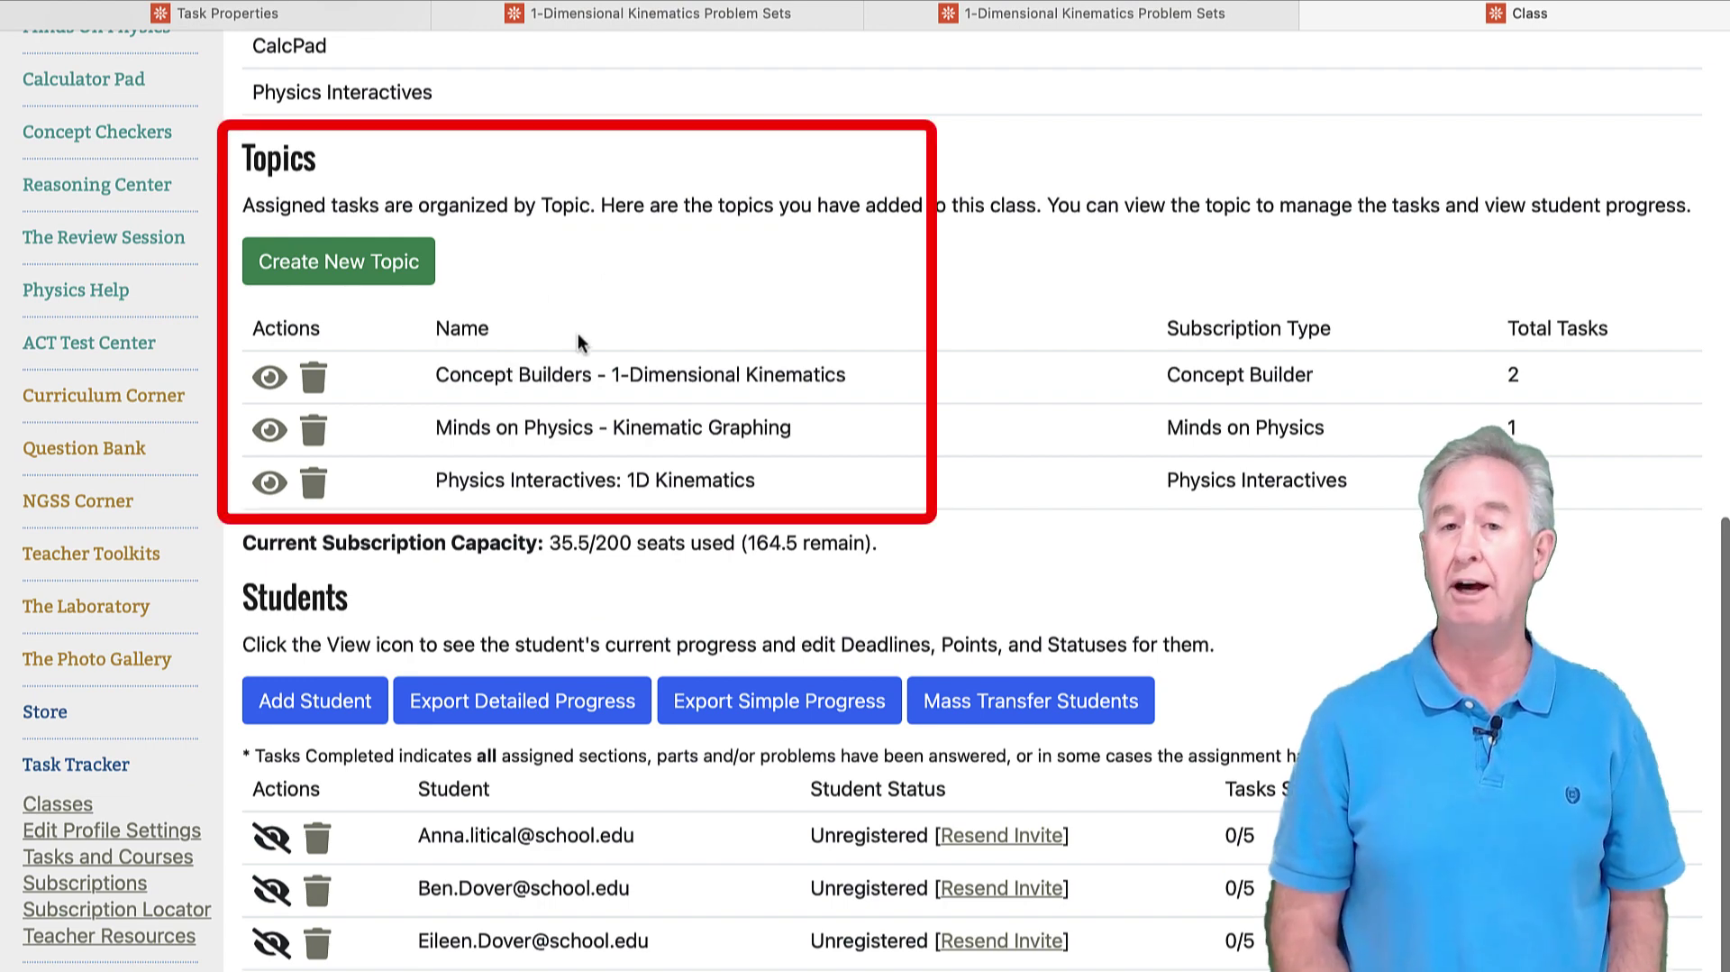
left_click(394, 281)
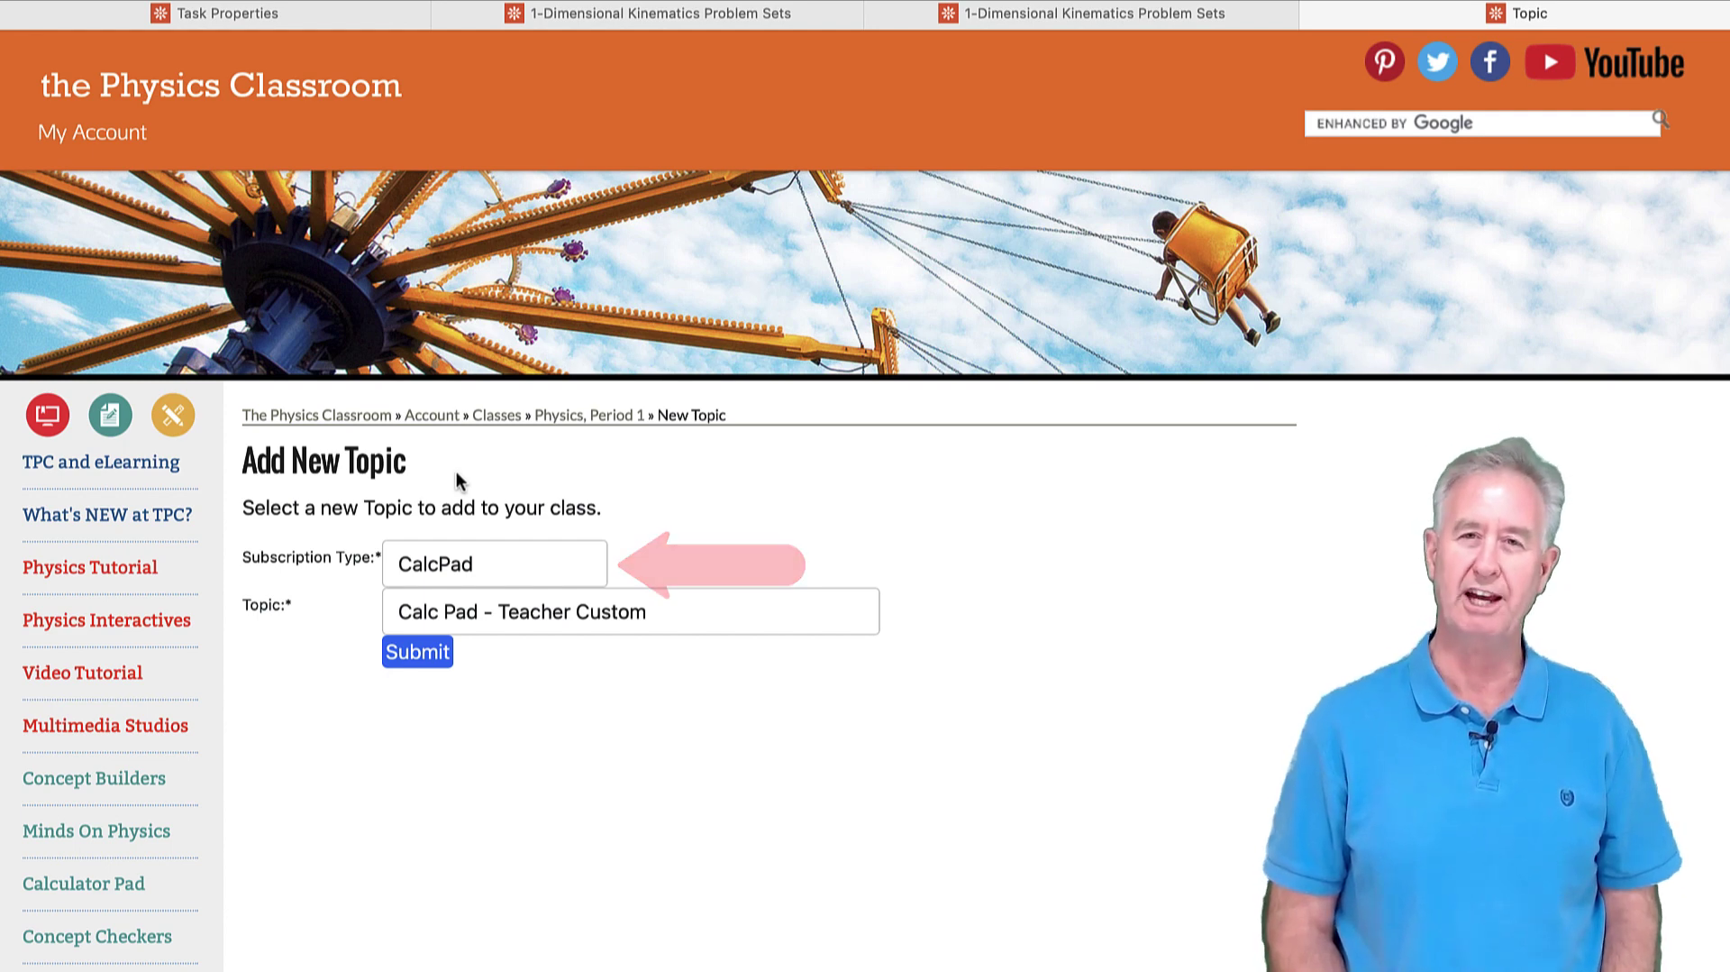
left_click(506, 608)
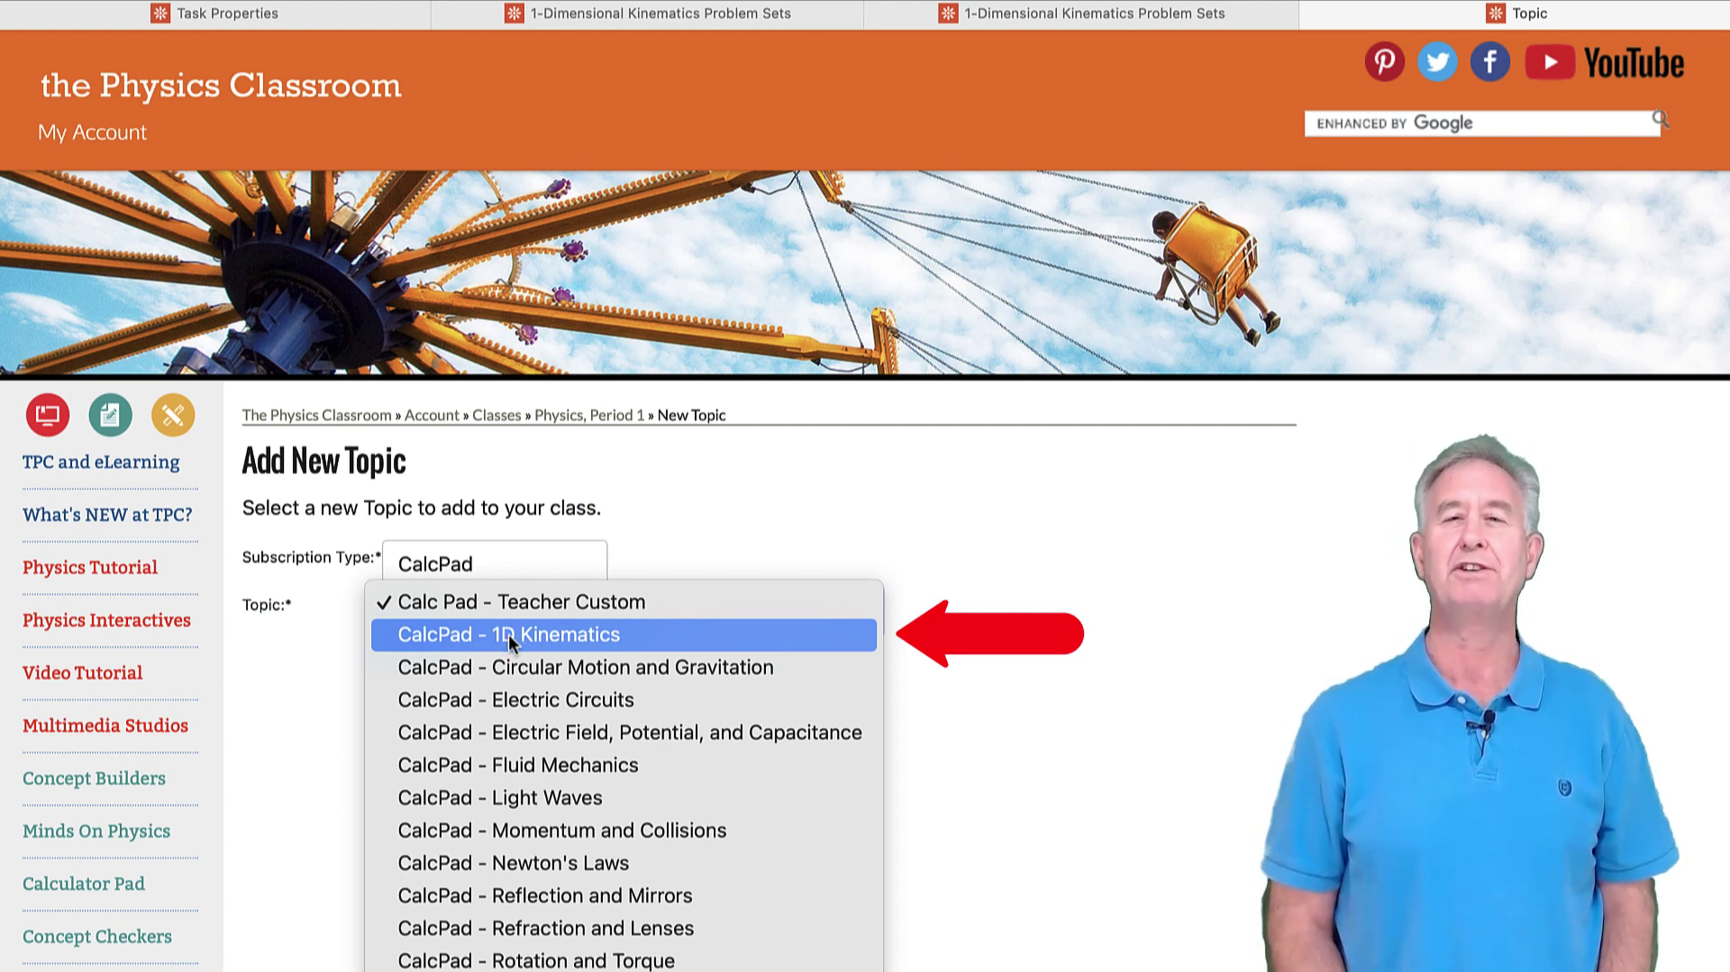
left_click(511, 641)
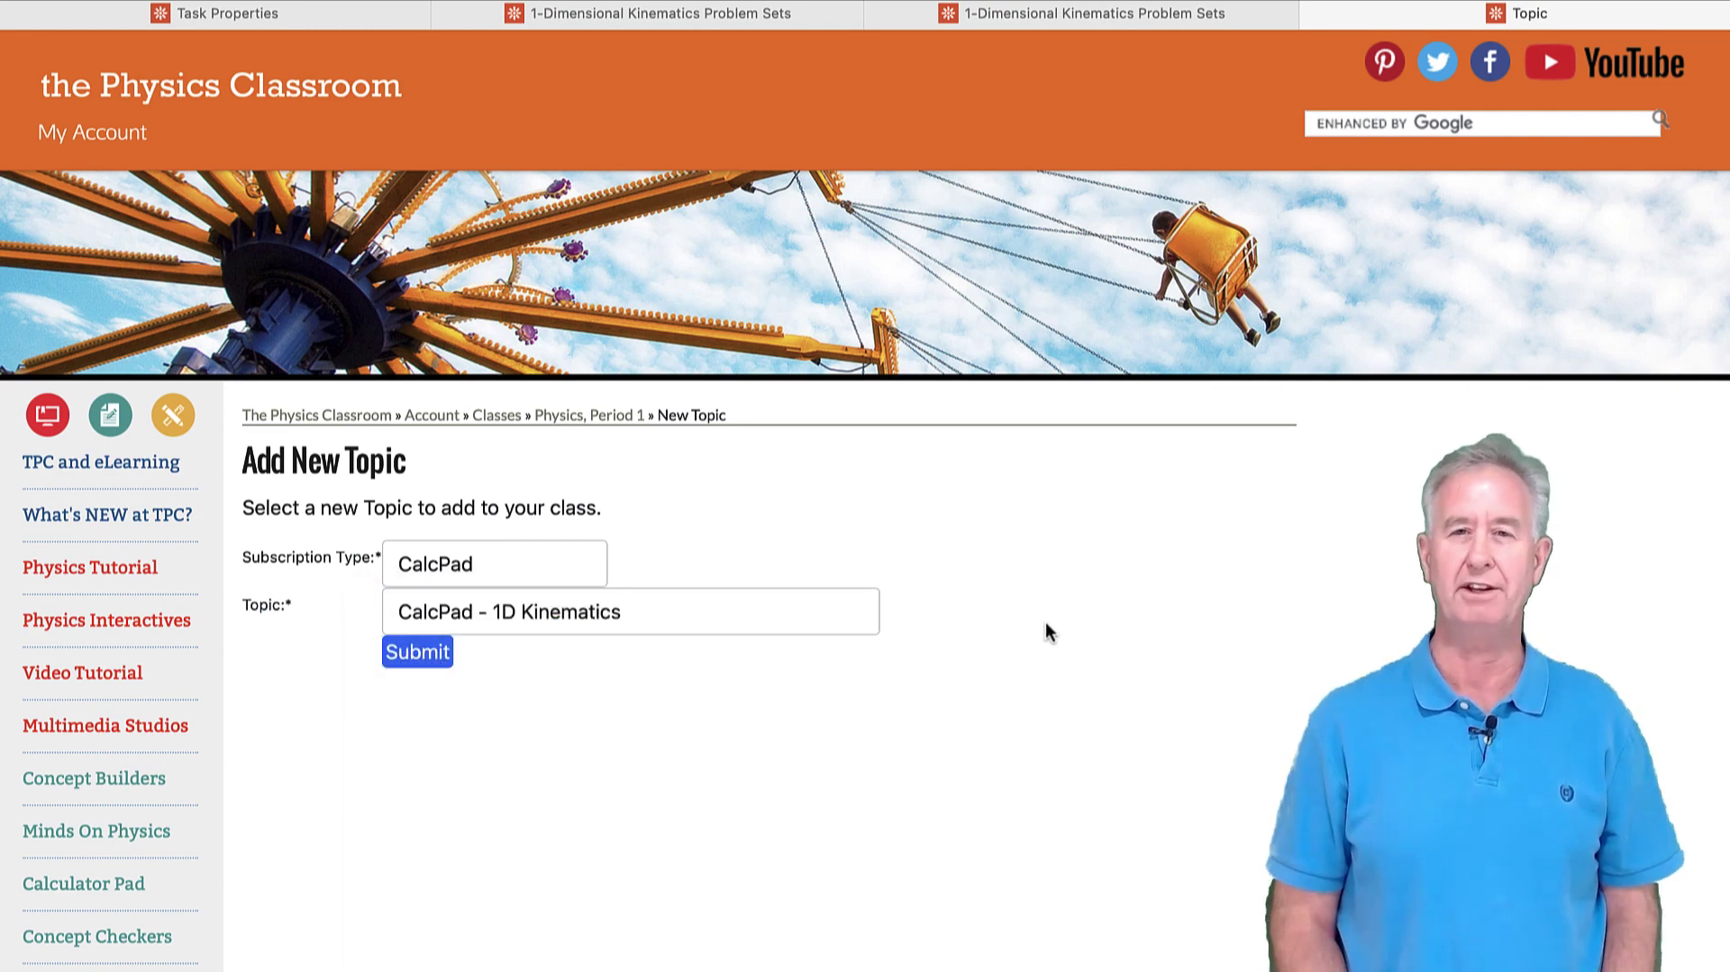
scroll(1046, 620, "down", 5)
left_click(425, 254)
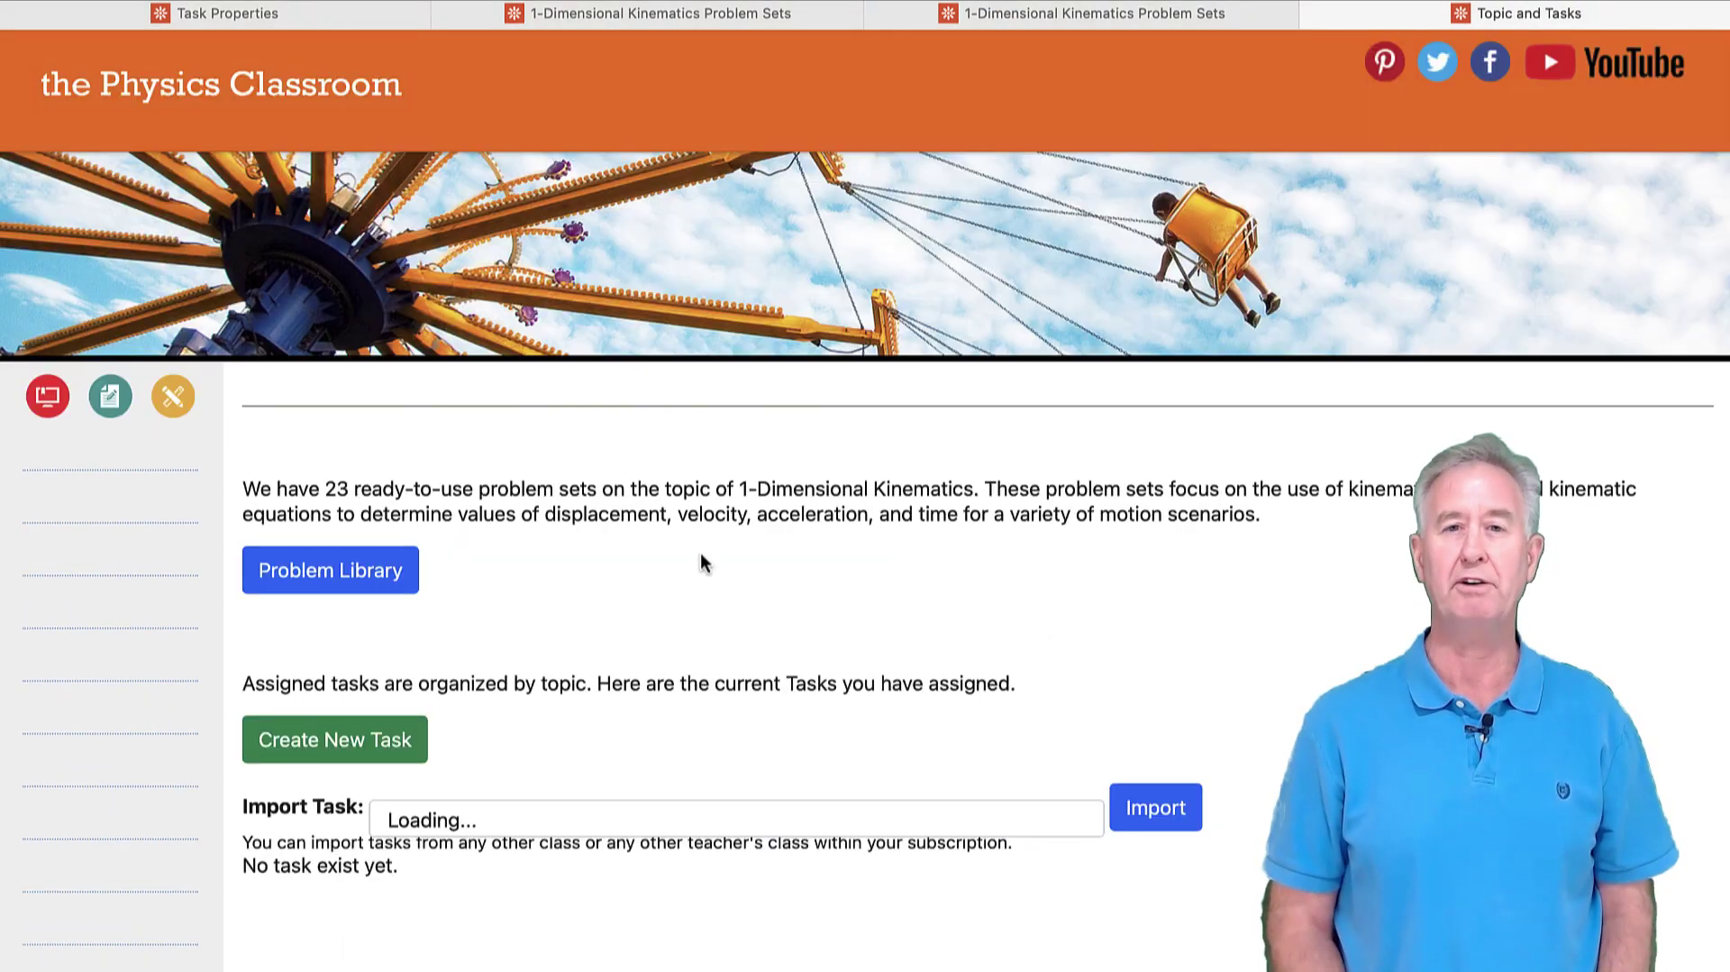
Start a new task in the CalcPad - 1D Kinematics topic and choose Set K13: Kinematic Equations 1 as its public assignment.
scroll(654, 549, "down", 3)
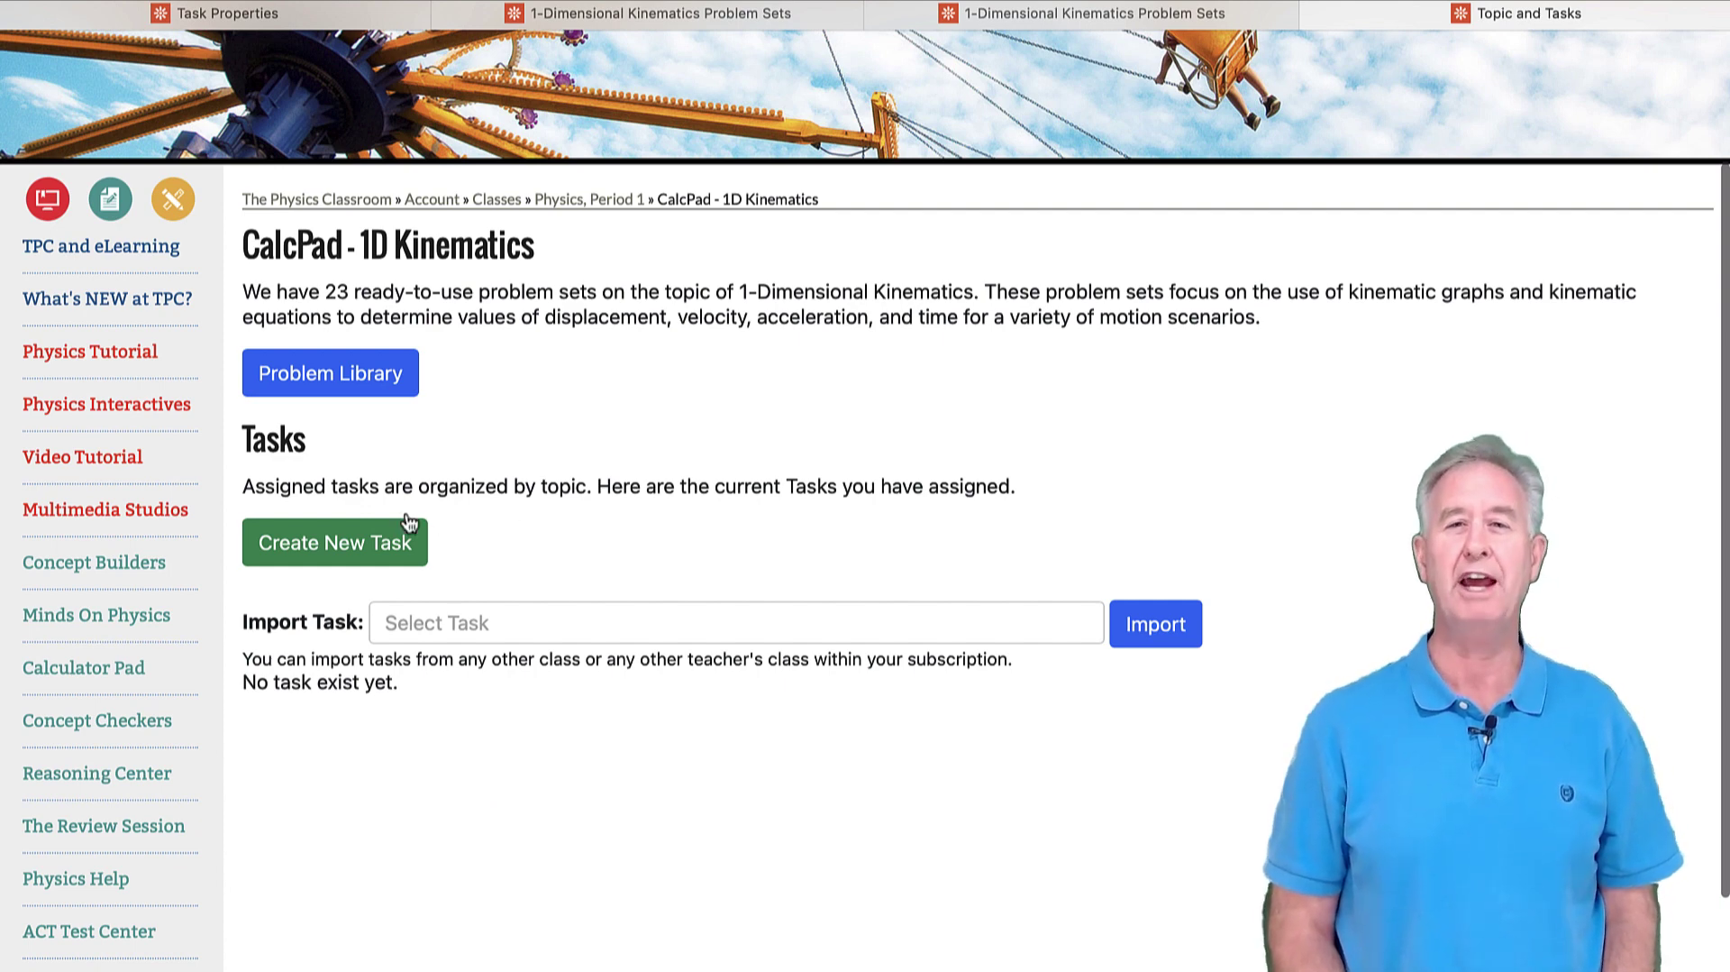
left_click(382, 539)
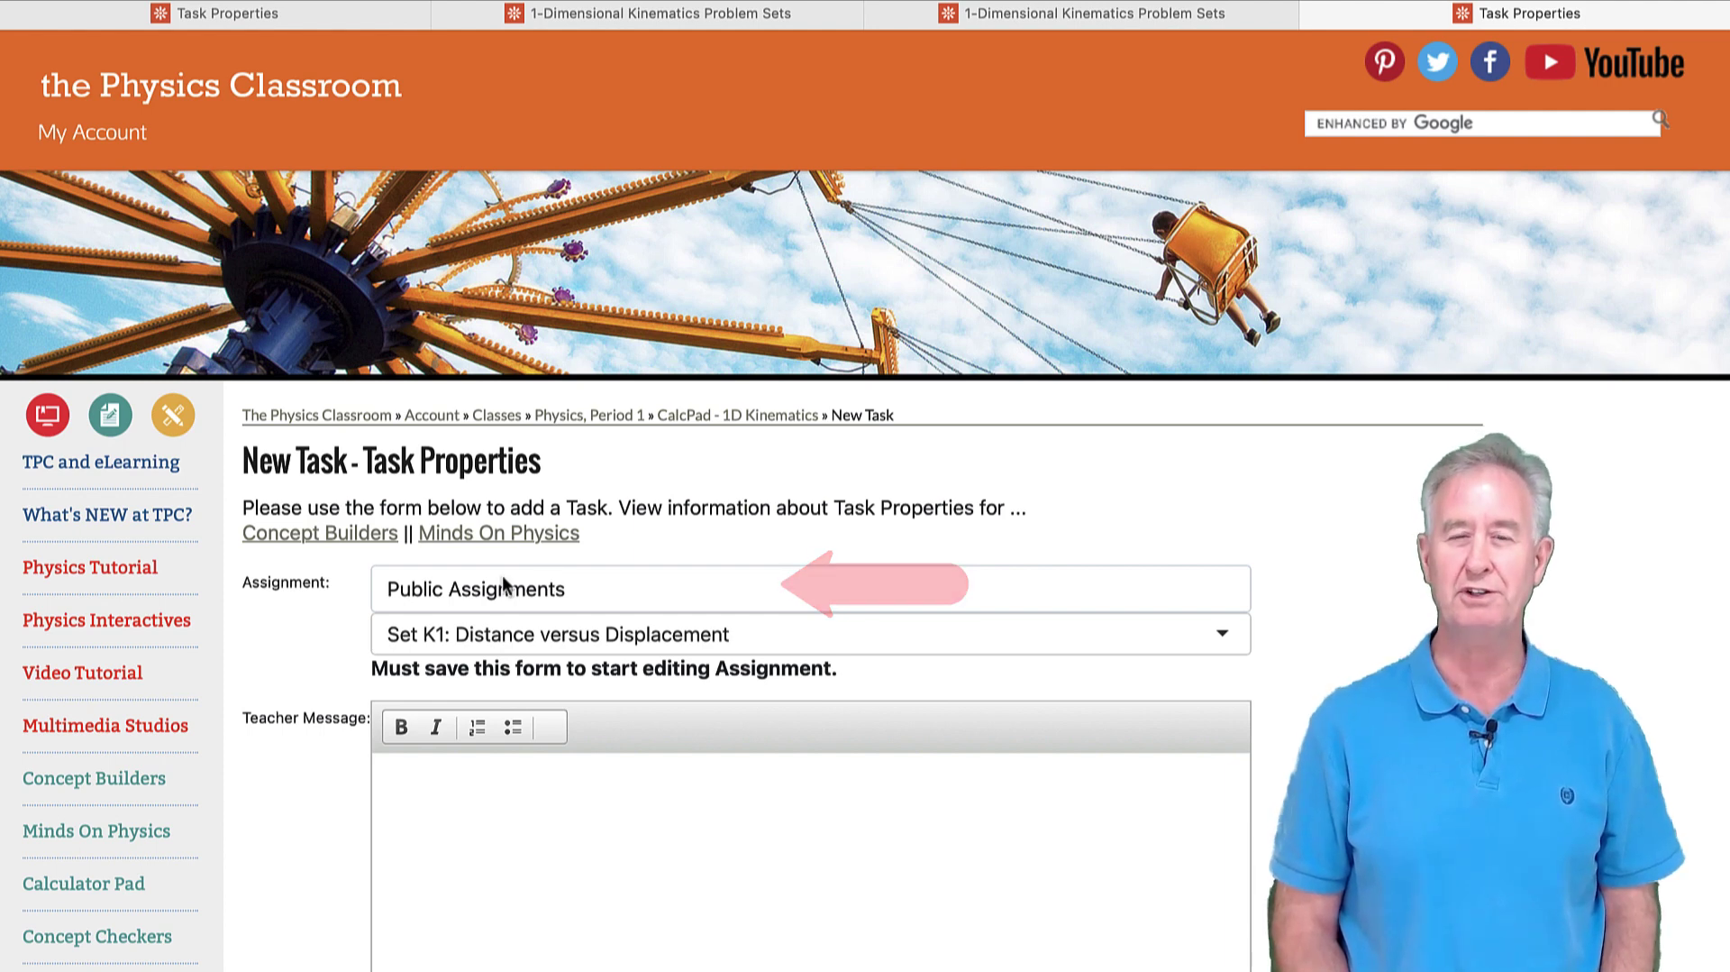
left_click(471, 635)
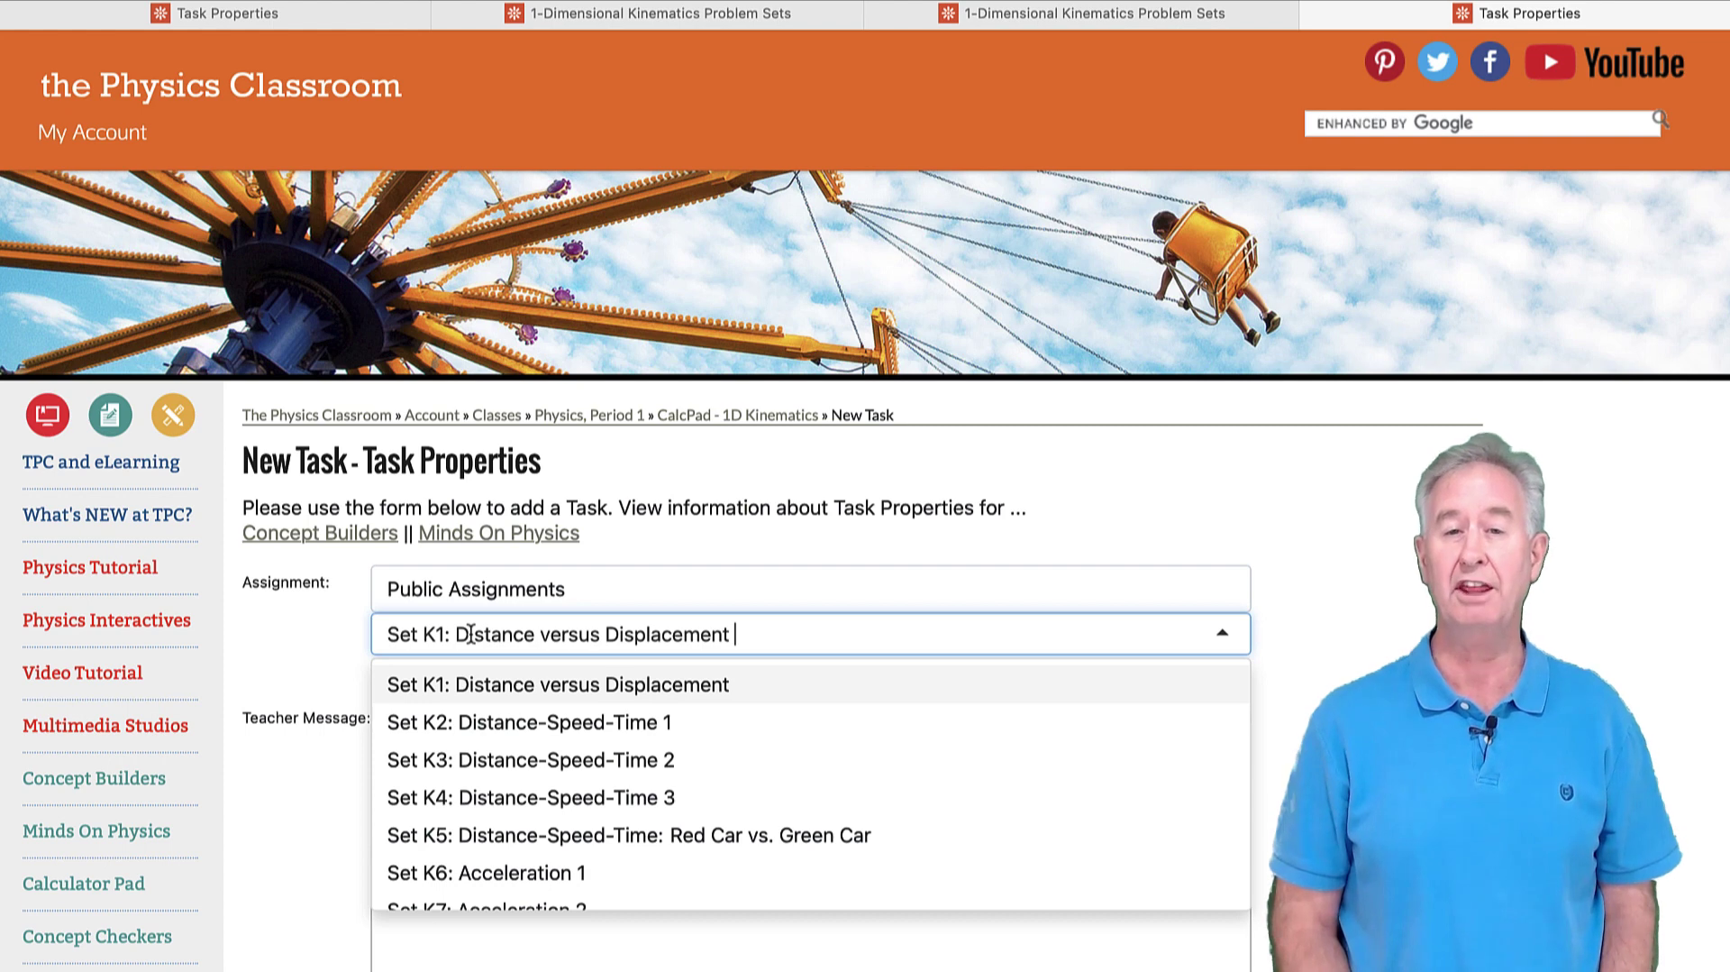
scroll(472, 634, "down", 1)
scroll(472, 642, "down", 3)
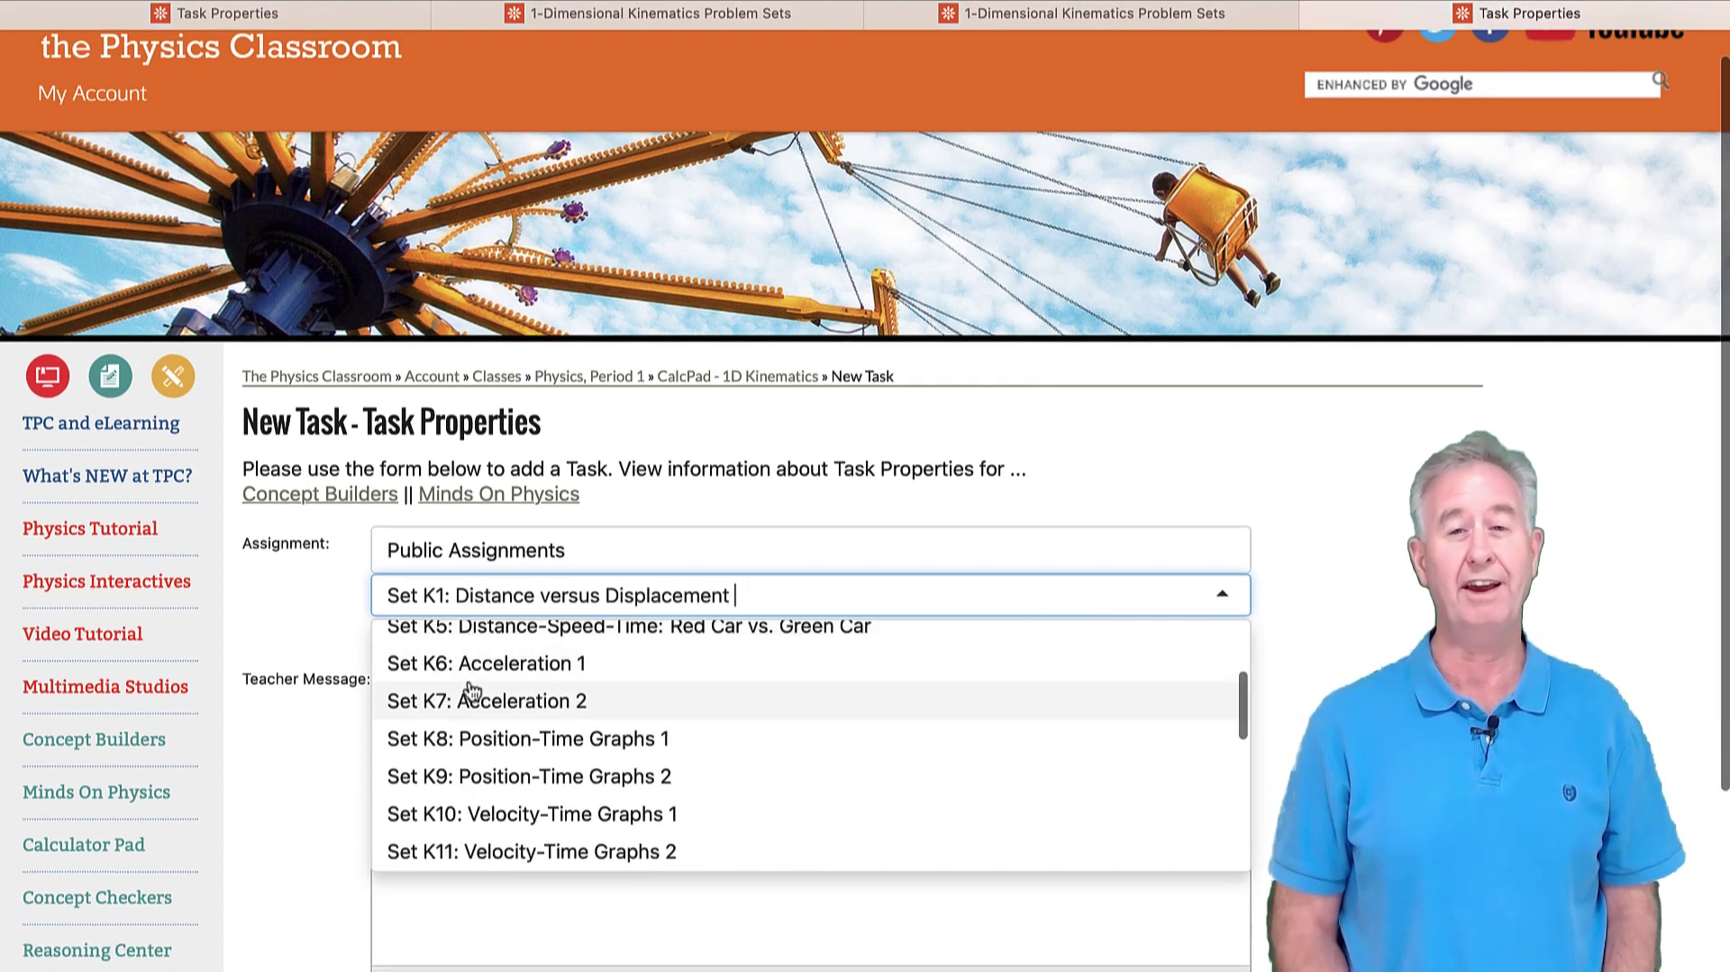
scroll(470, 695, "down", 4)
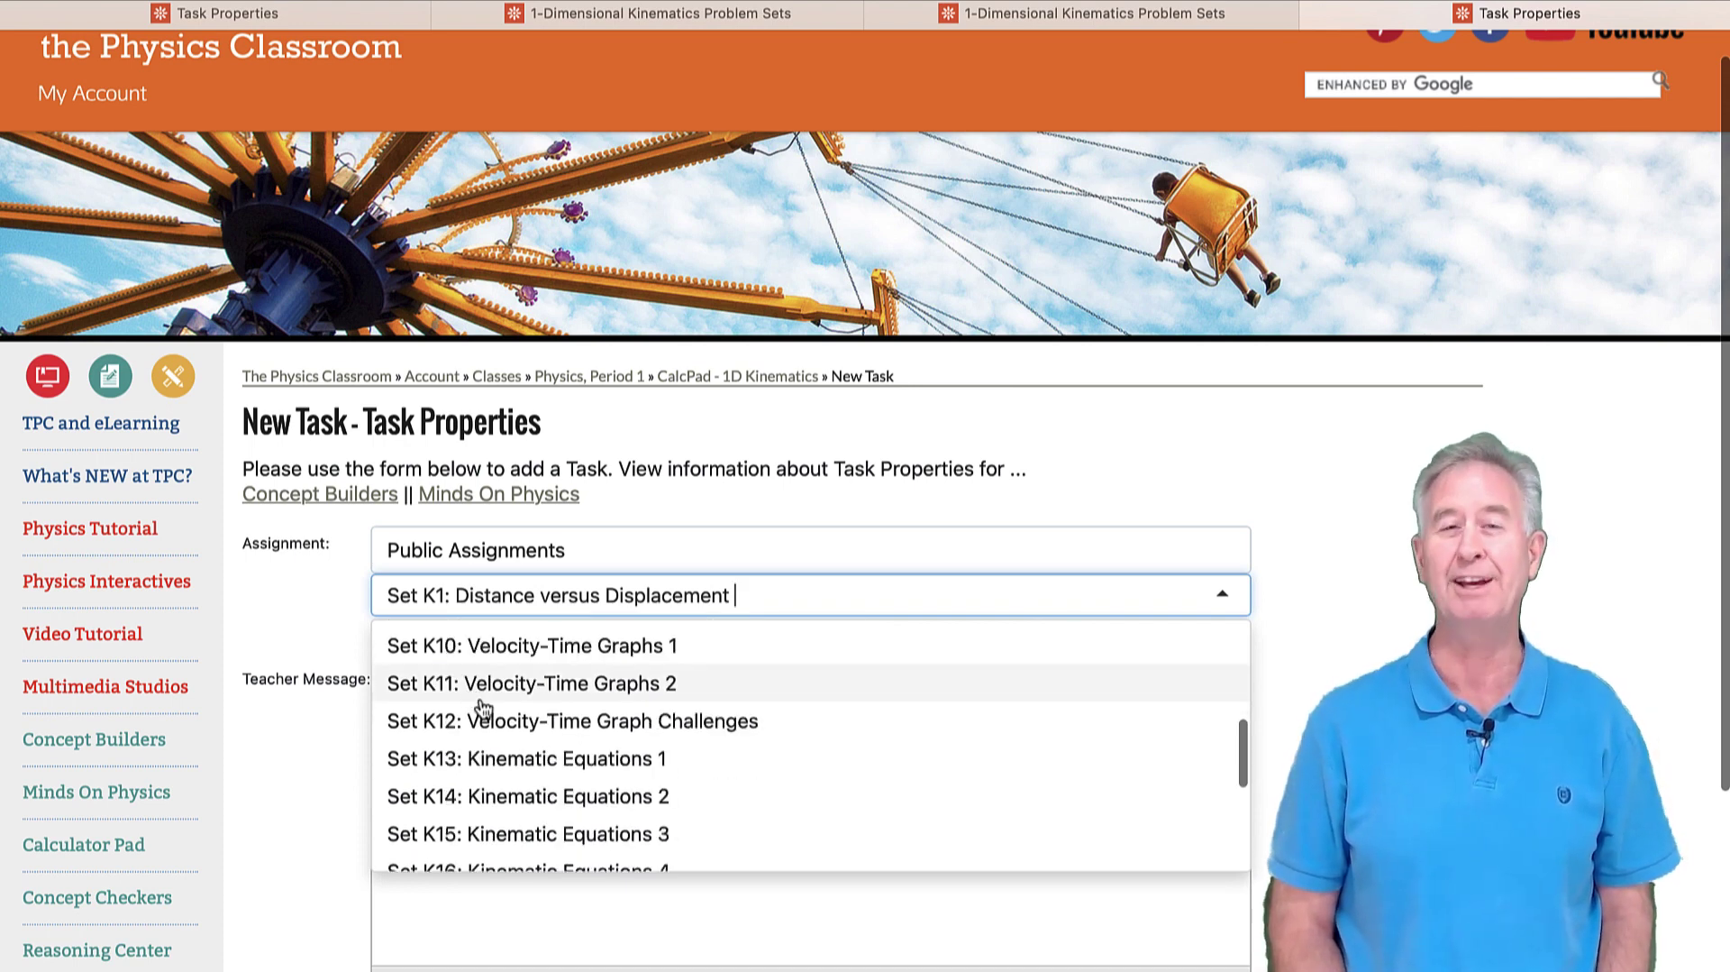
left_click(523, 752)
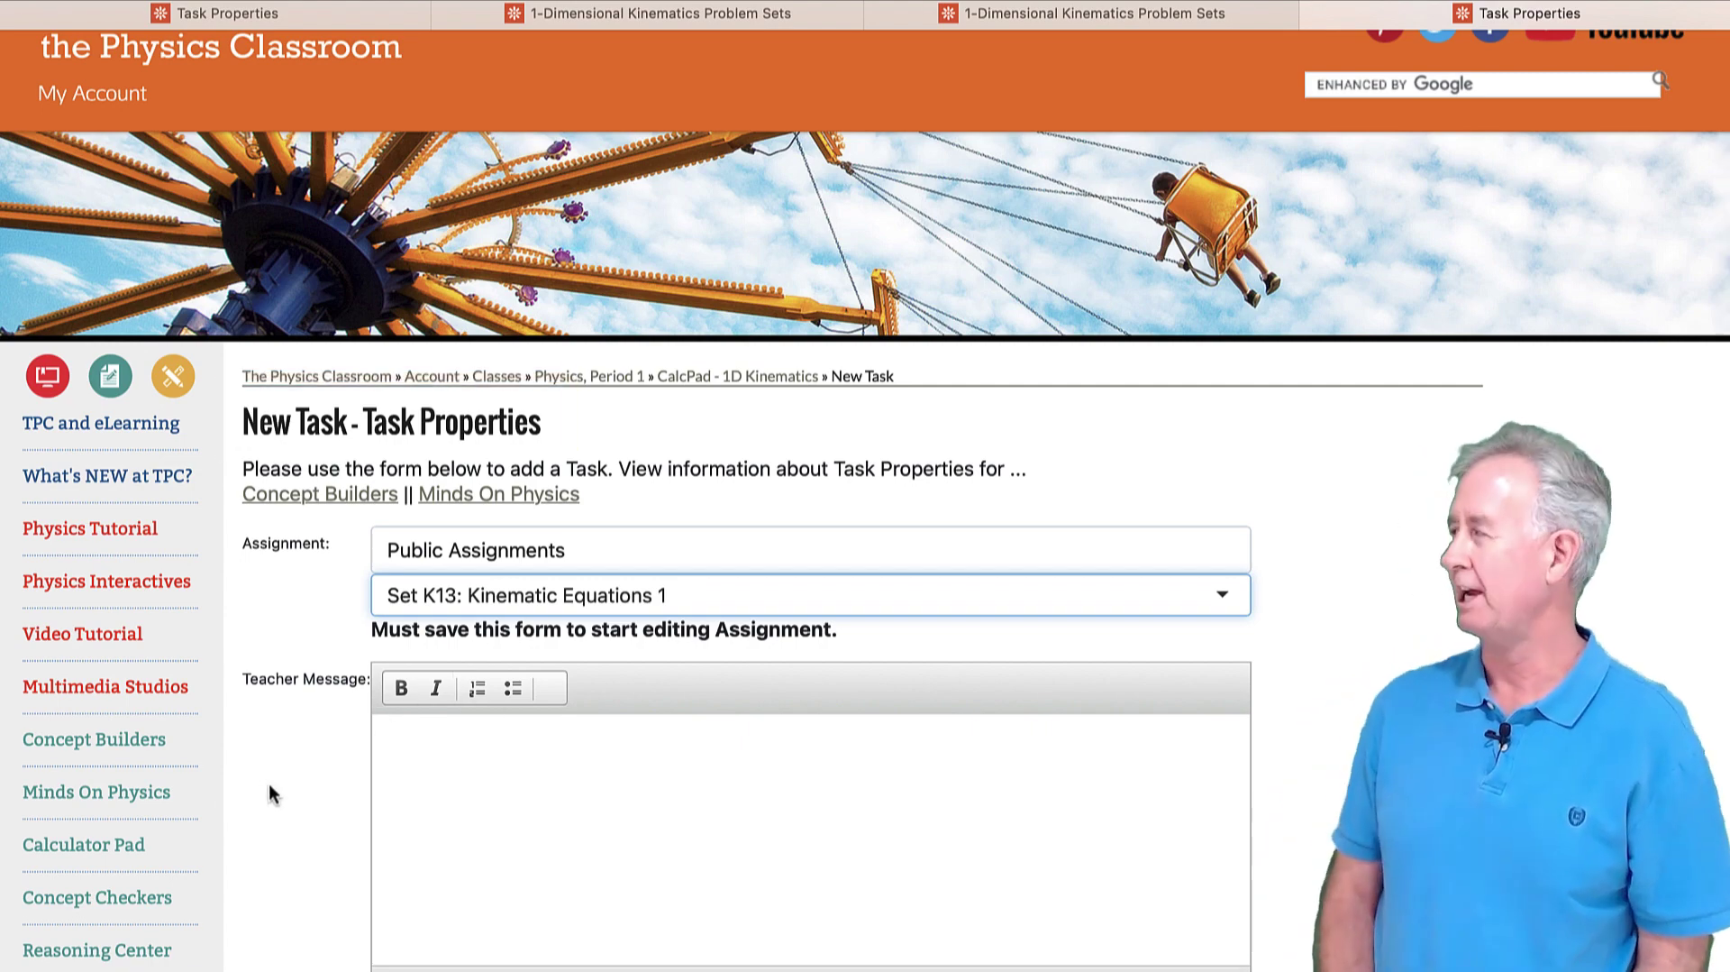
Enter the teacher message "Type note to students here." and set the task's visible-by date to the current time.
scroll(269, 793, "down", 3)
left_click(432, 593)
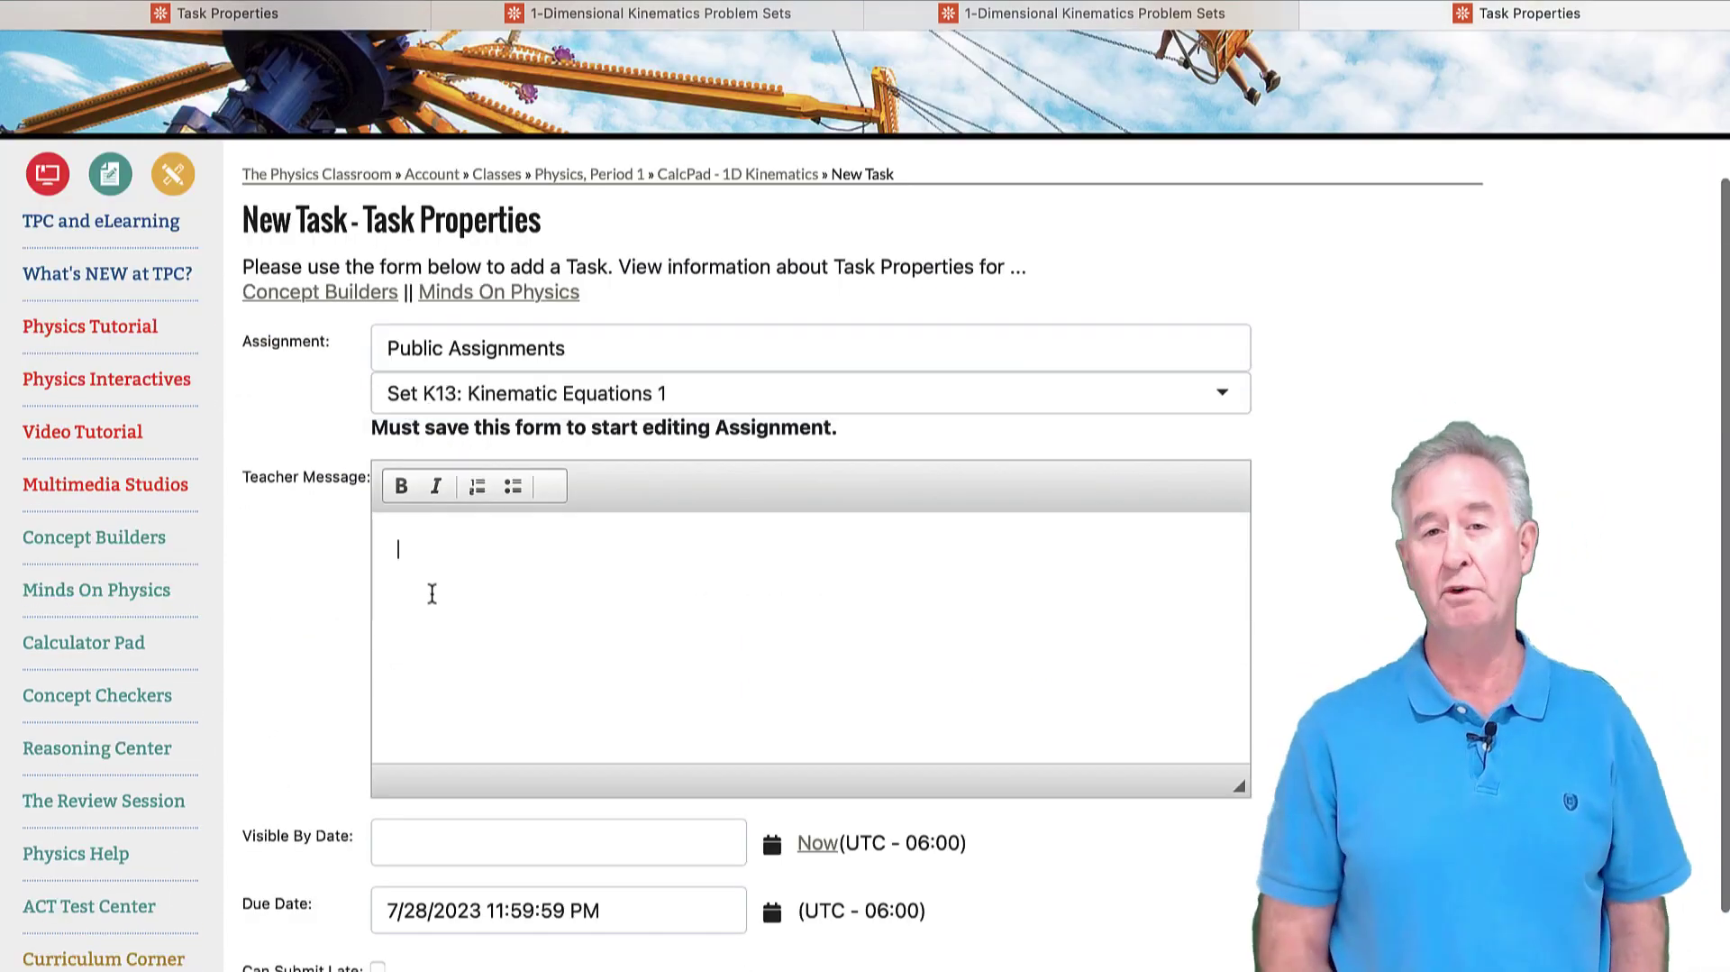
type("Type note")
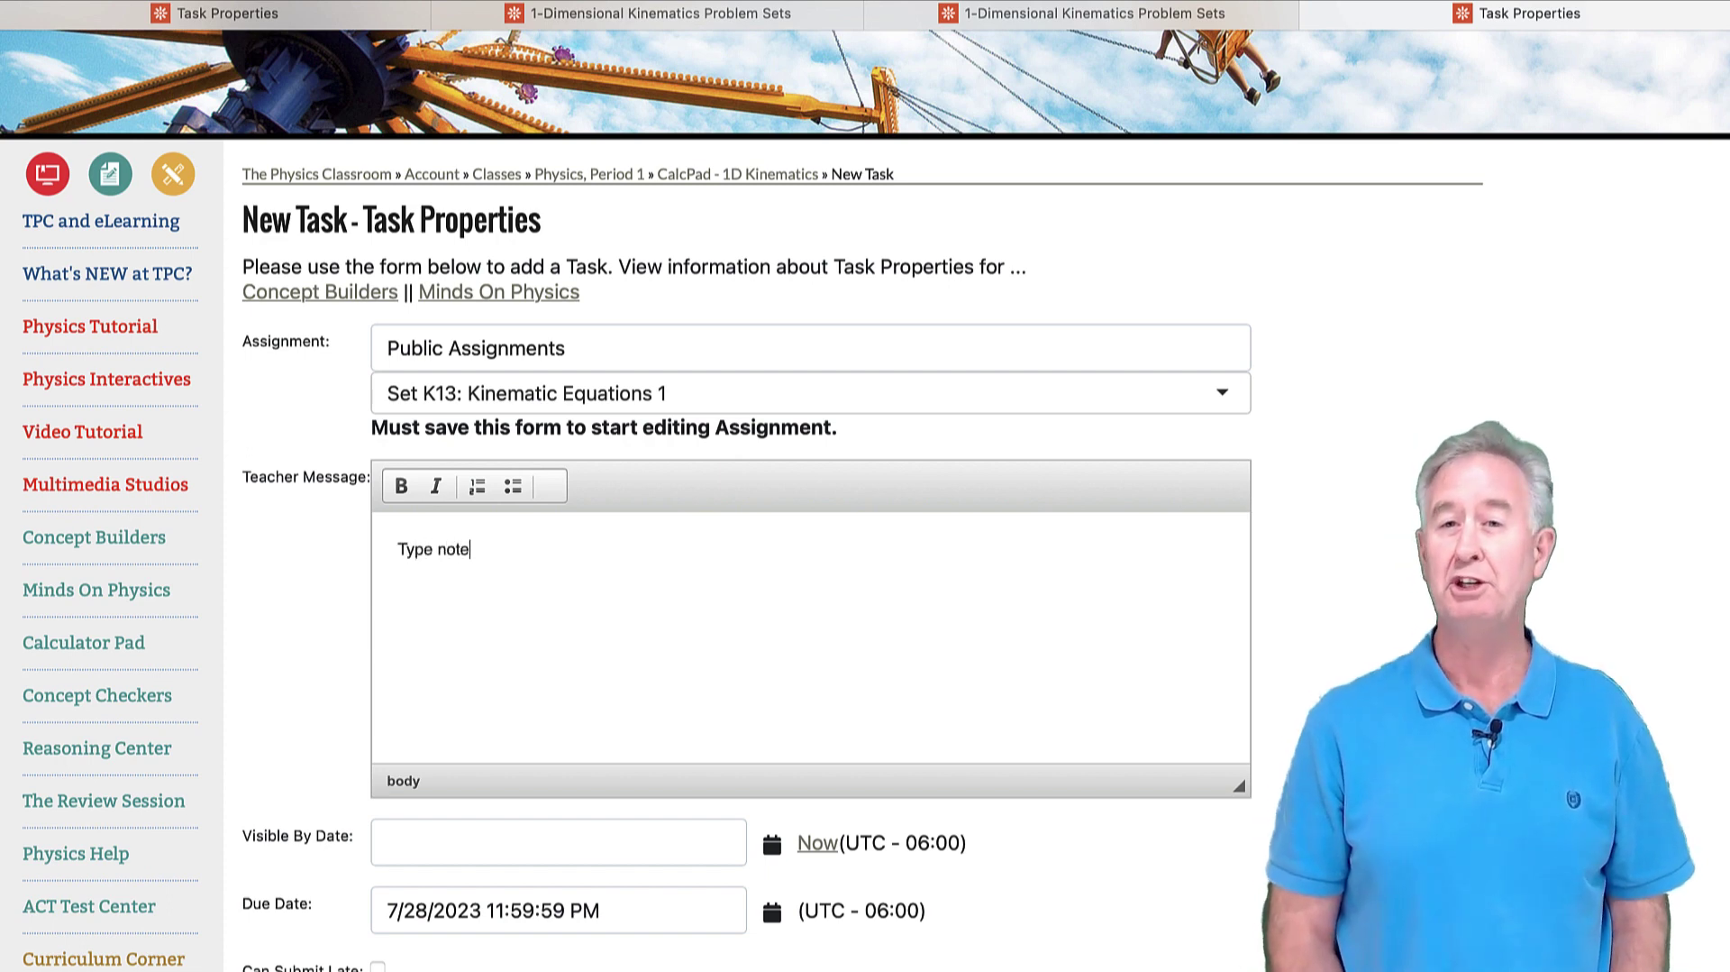
type(" to students her")
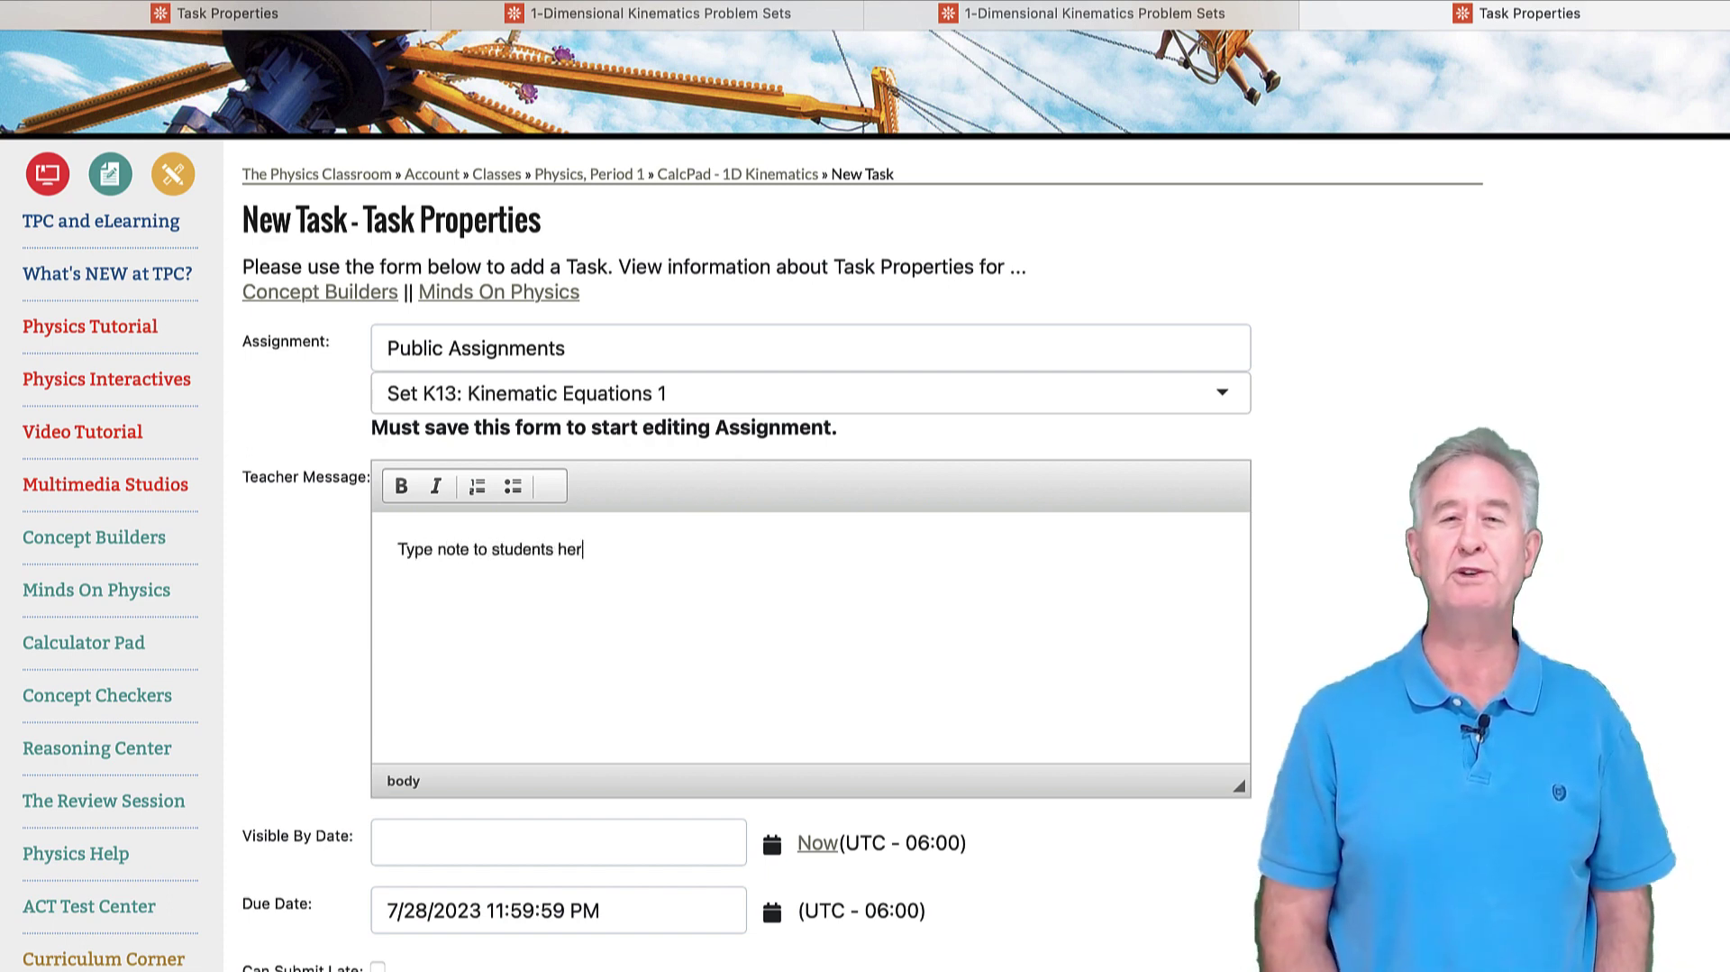
type("e.")
scroll(664, 546, "down", 4)
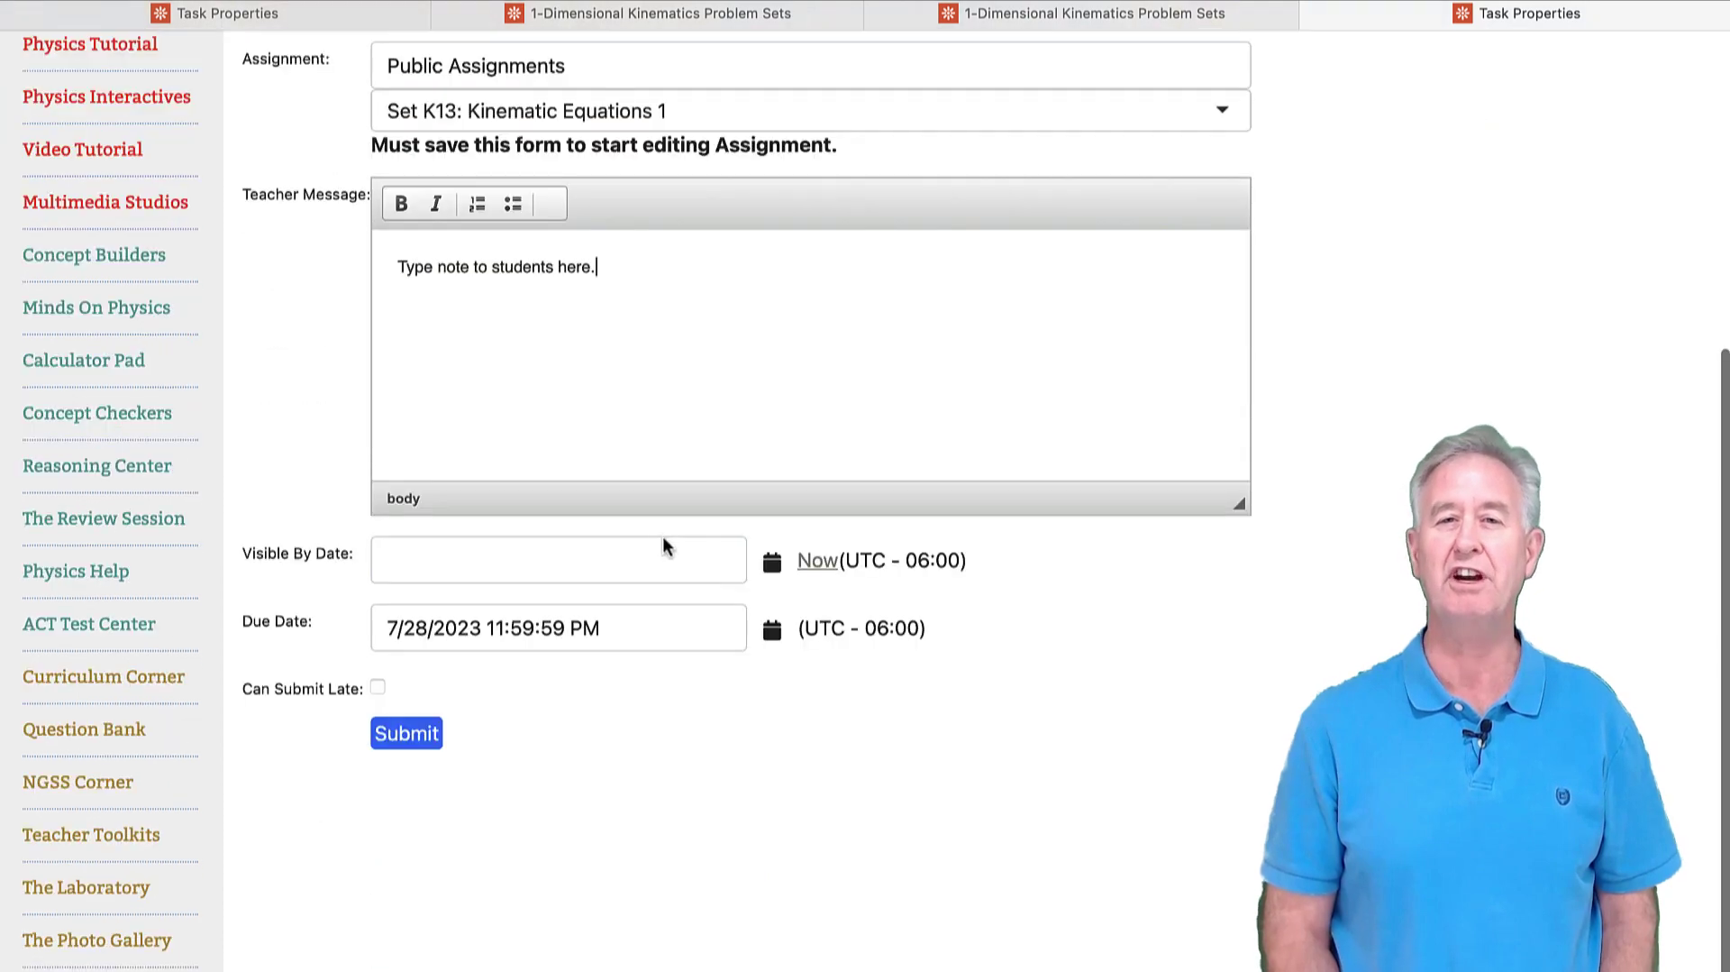
left_click(817, 561)
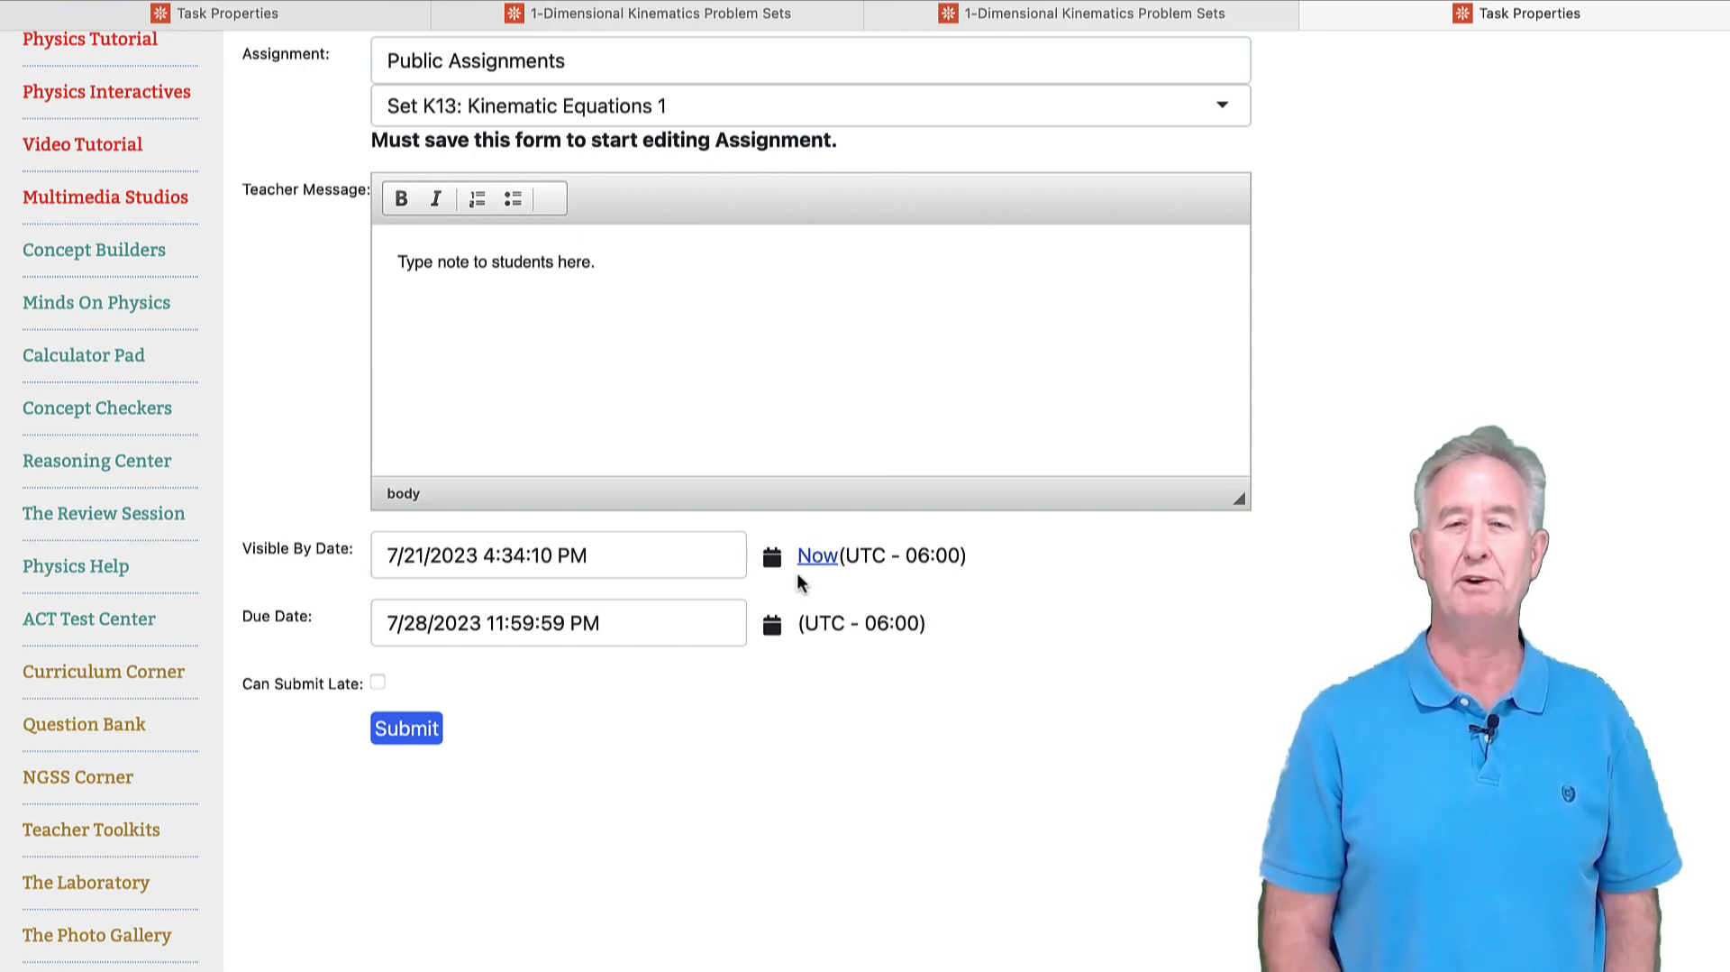
Allow late submissions, reusing the due date's text to set the late deadline to 7/30/2023 11:59:59 PM.
triple_click(530, 619)
key("ctrl+c")
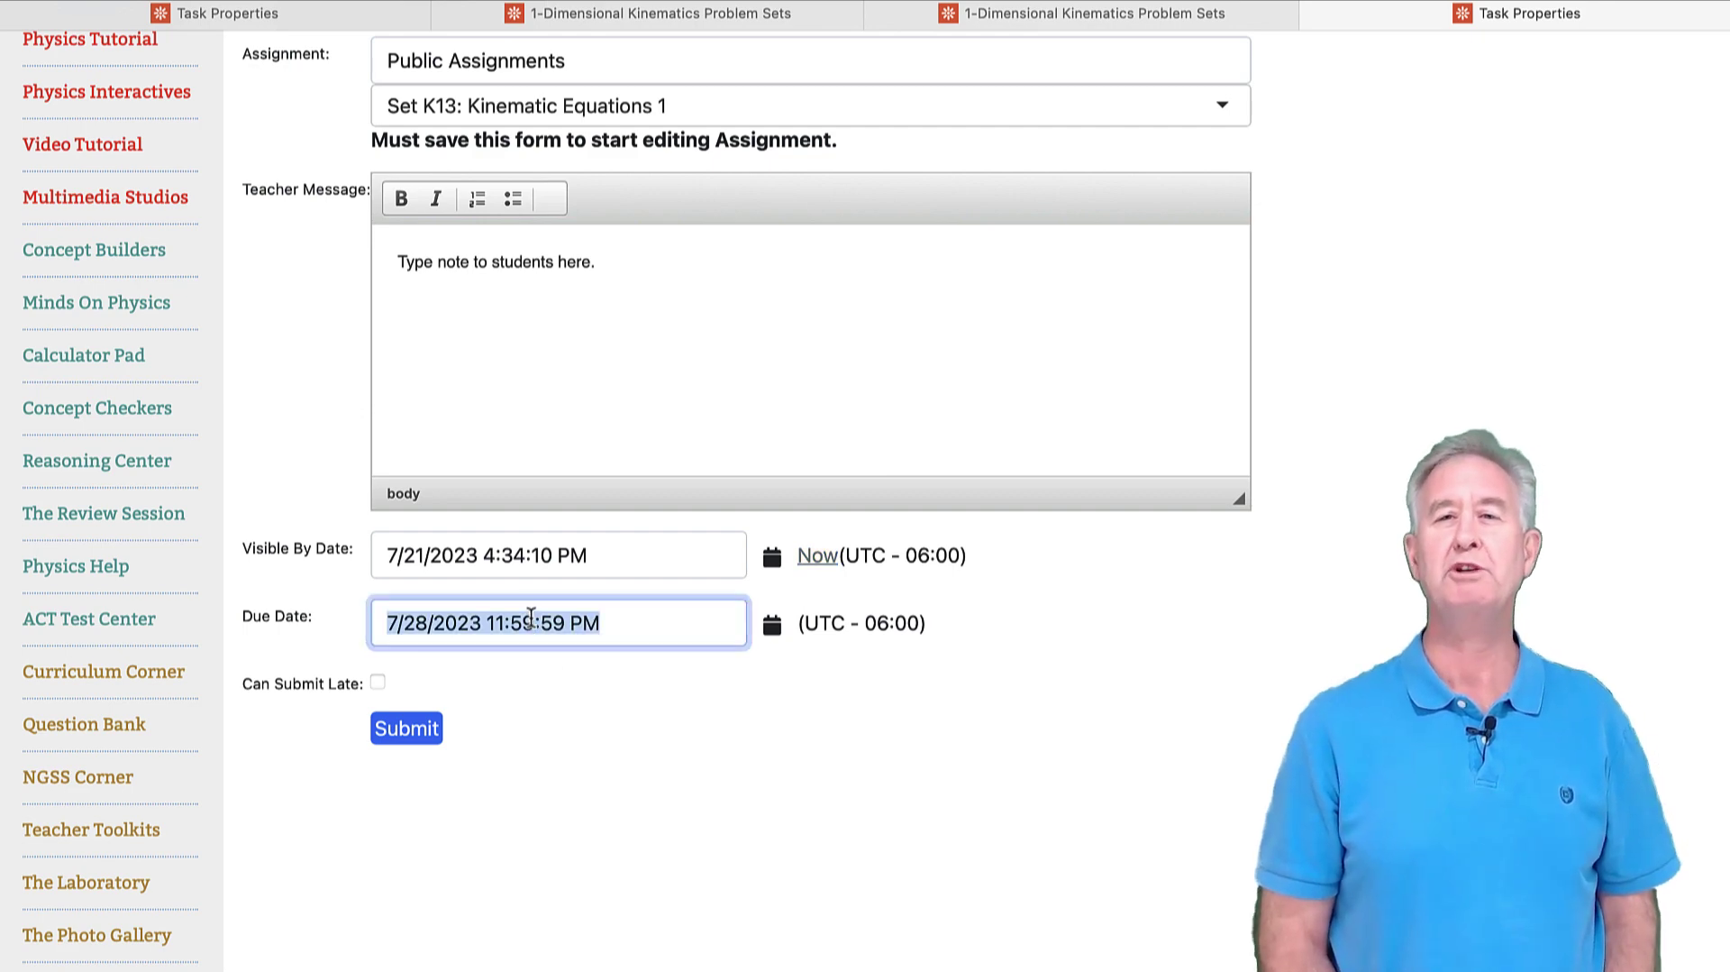
left_click(375, 685)
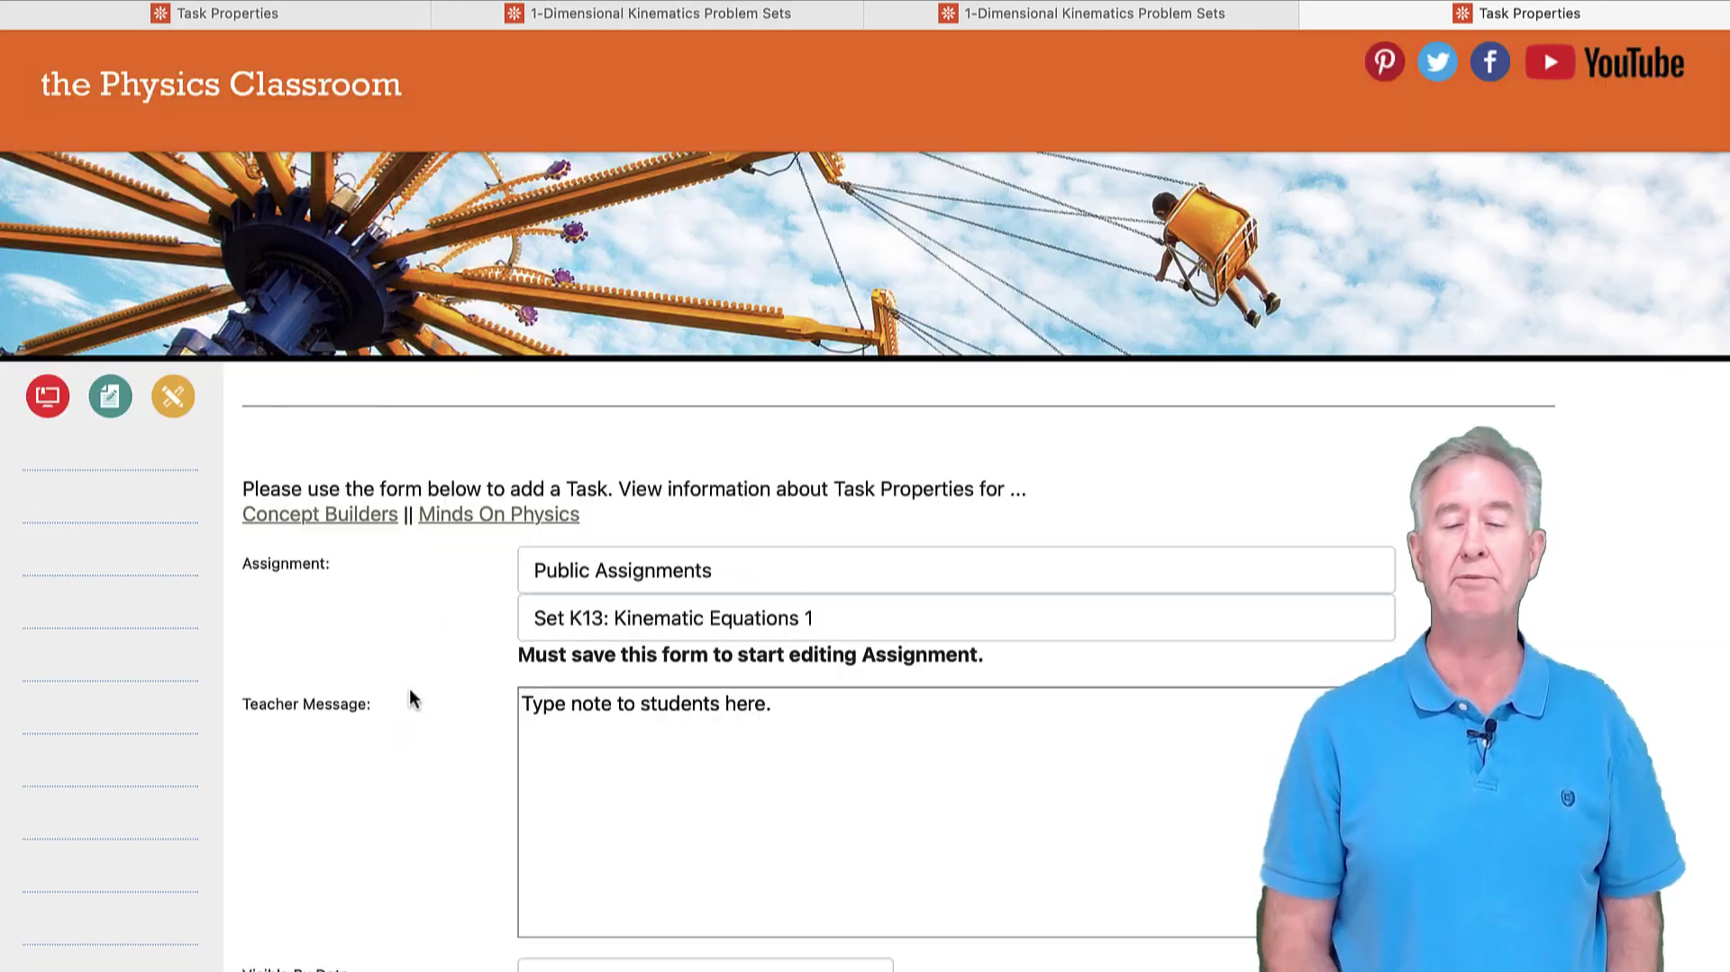
scroll(484, 793, "down", 6)
left_click(560, 672)
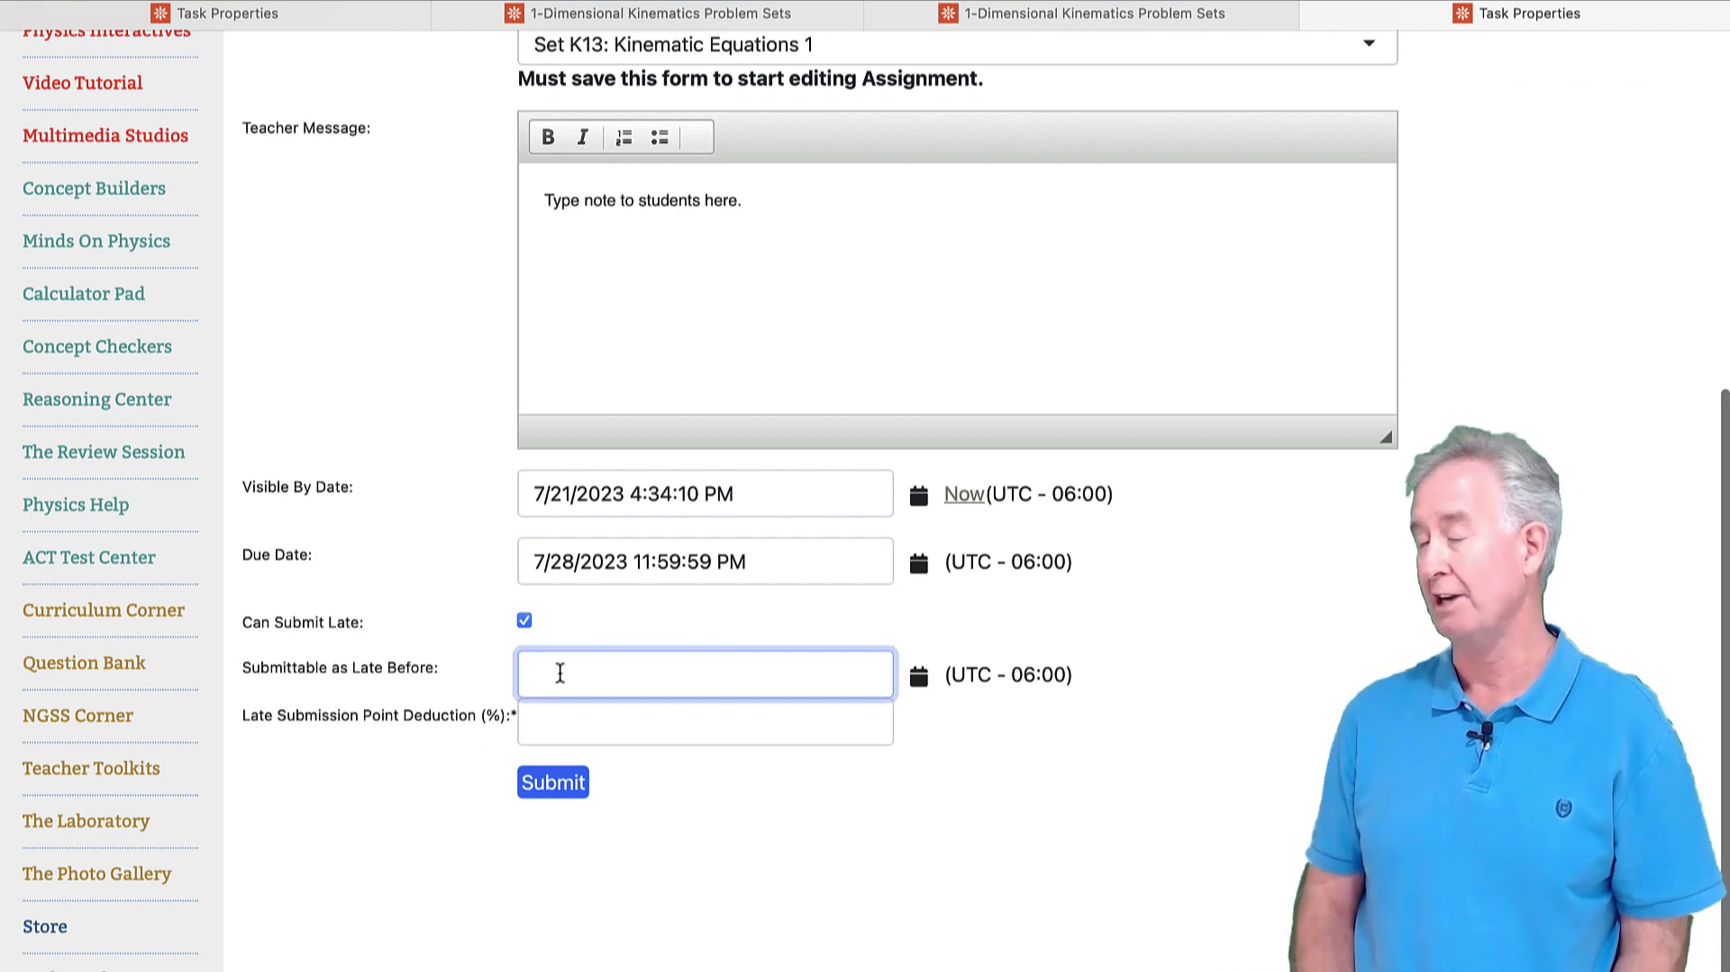
key("ctrl+v")
left_click(573, 674)
key("BackSpace")
key("BackSpace")
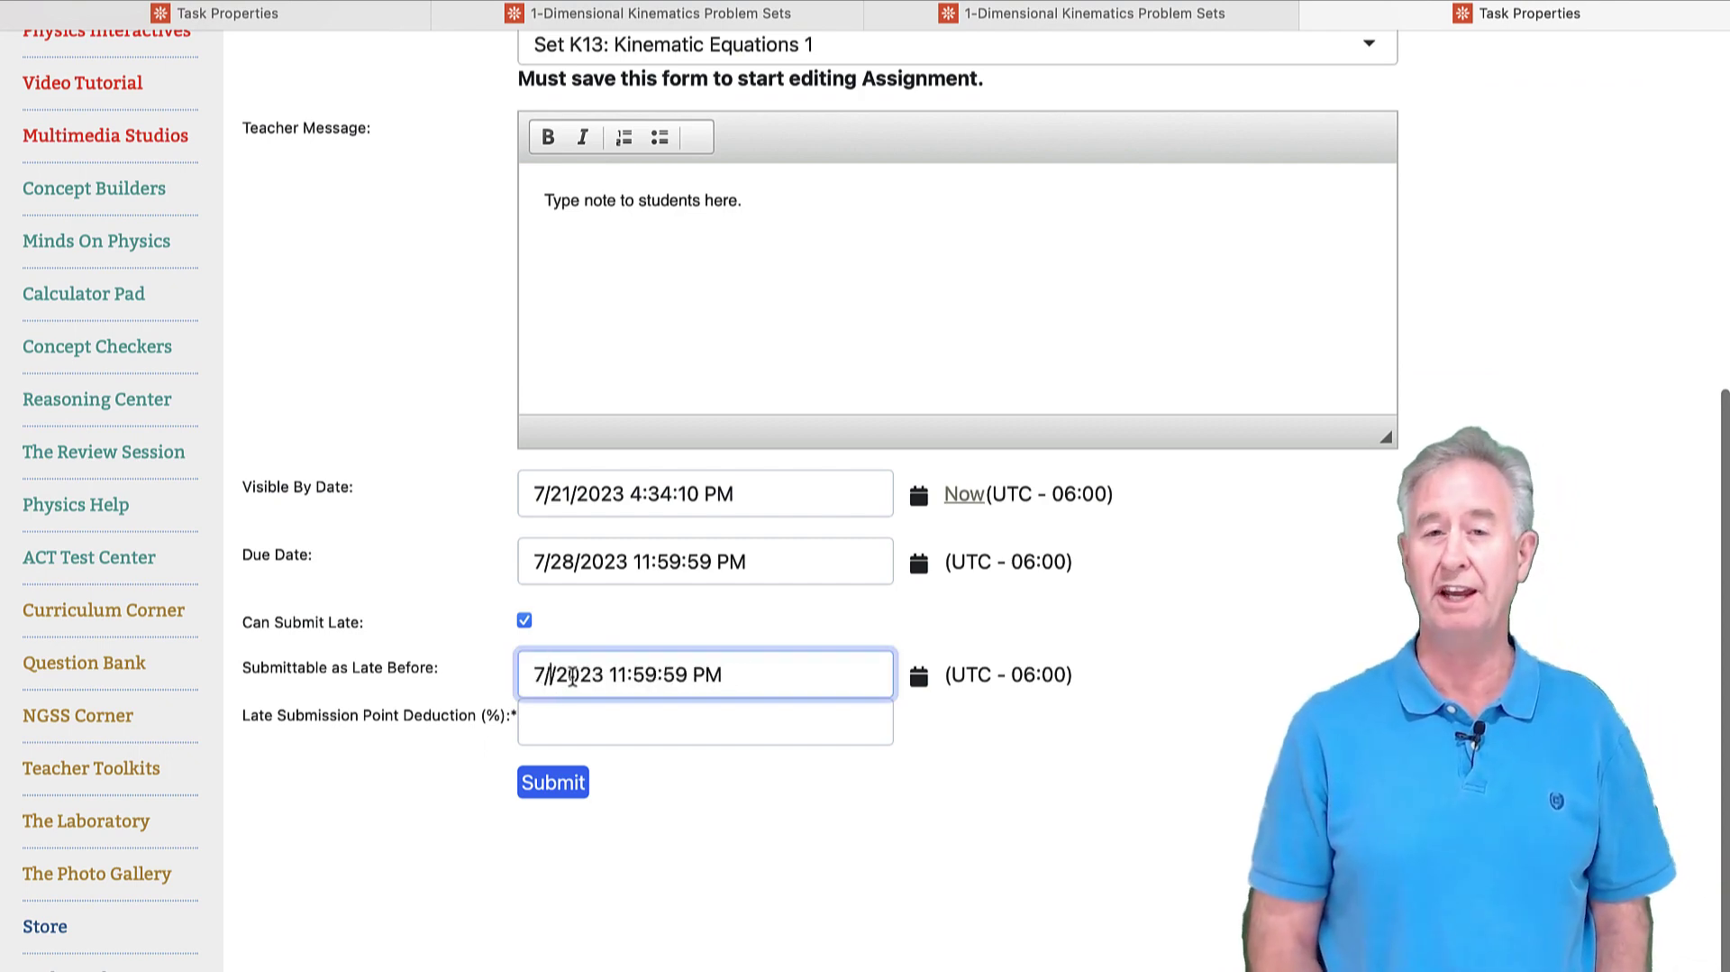
type("30")
Set the late submission point deduction to 20% and submit the new task.
left_click(563, 727)
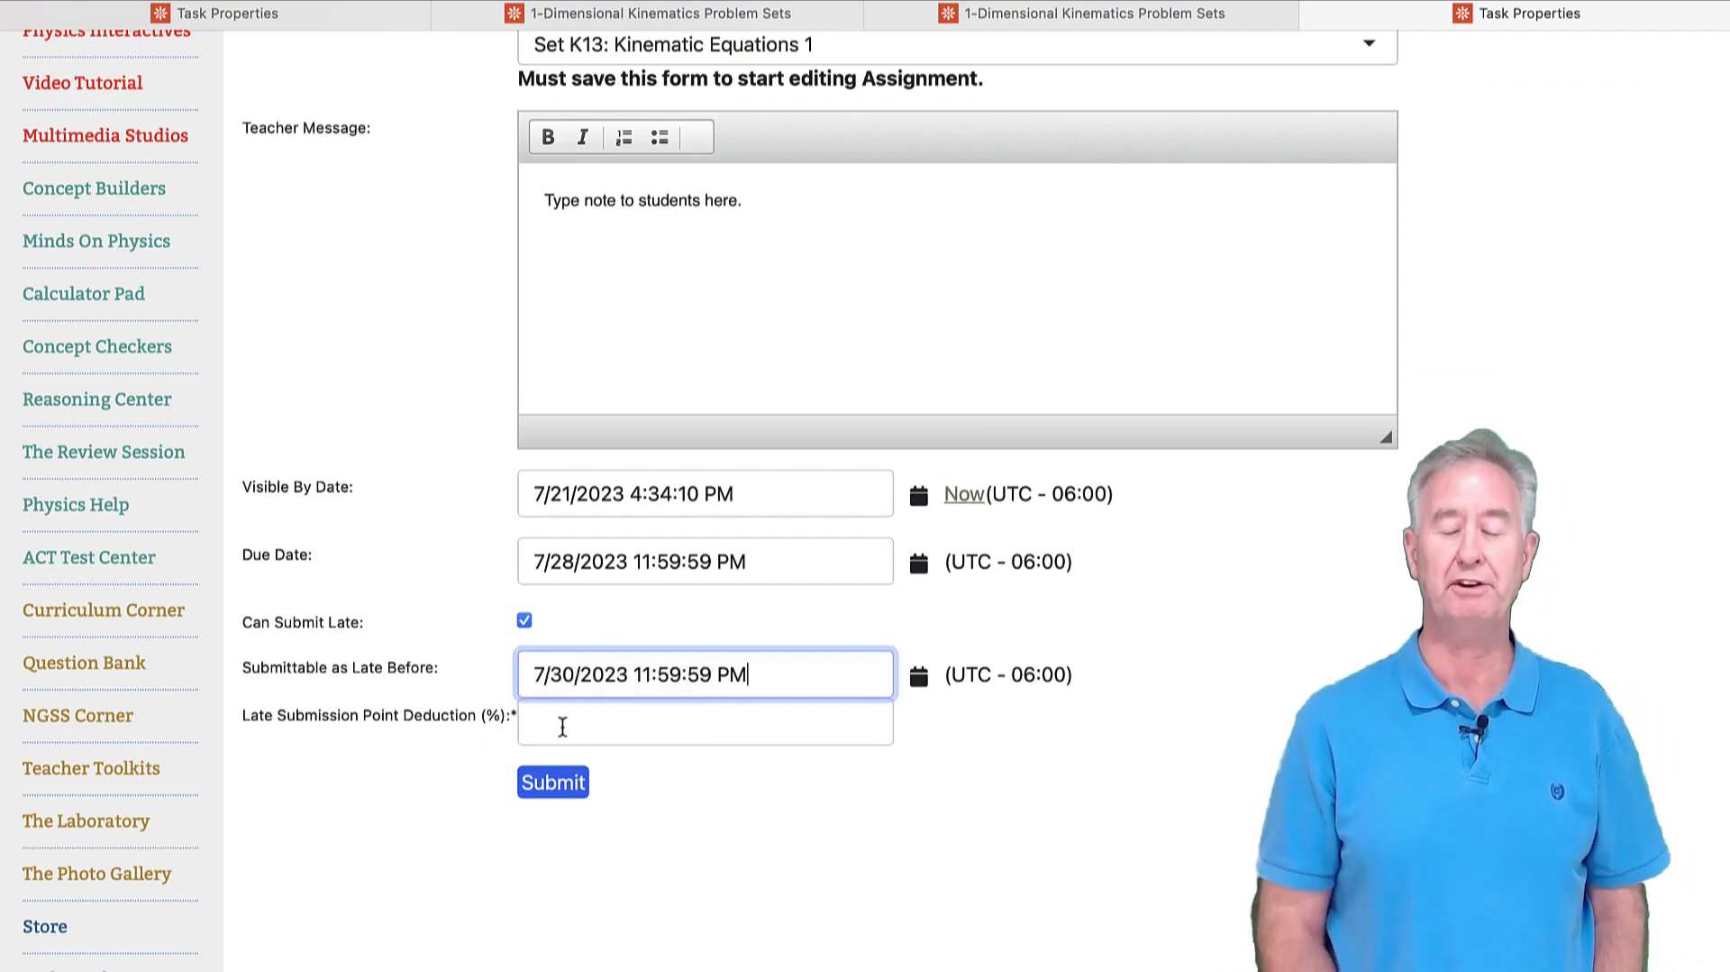
type("20")
key("BackSpace")
key("BackSpace")
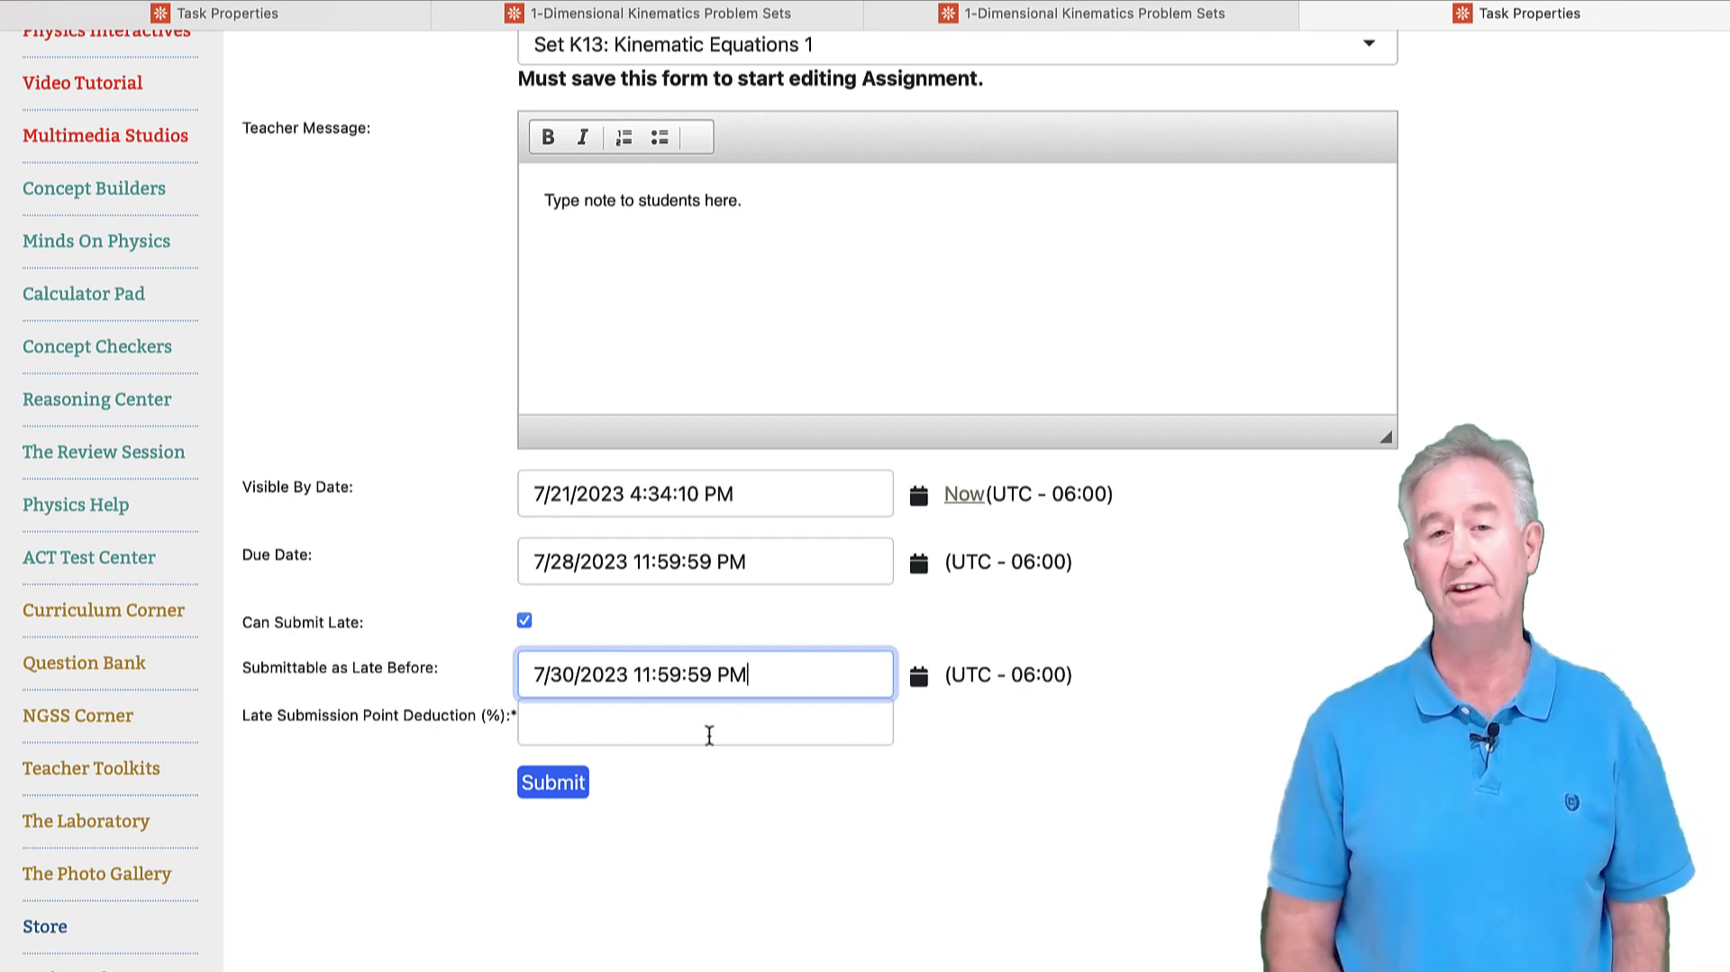
left_click(709, 735)
type("20")
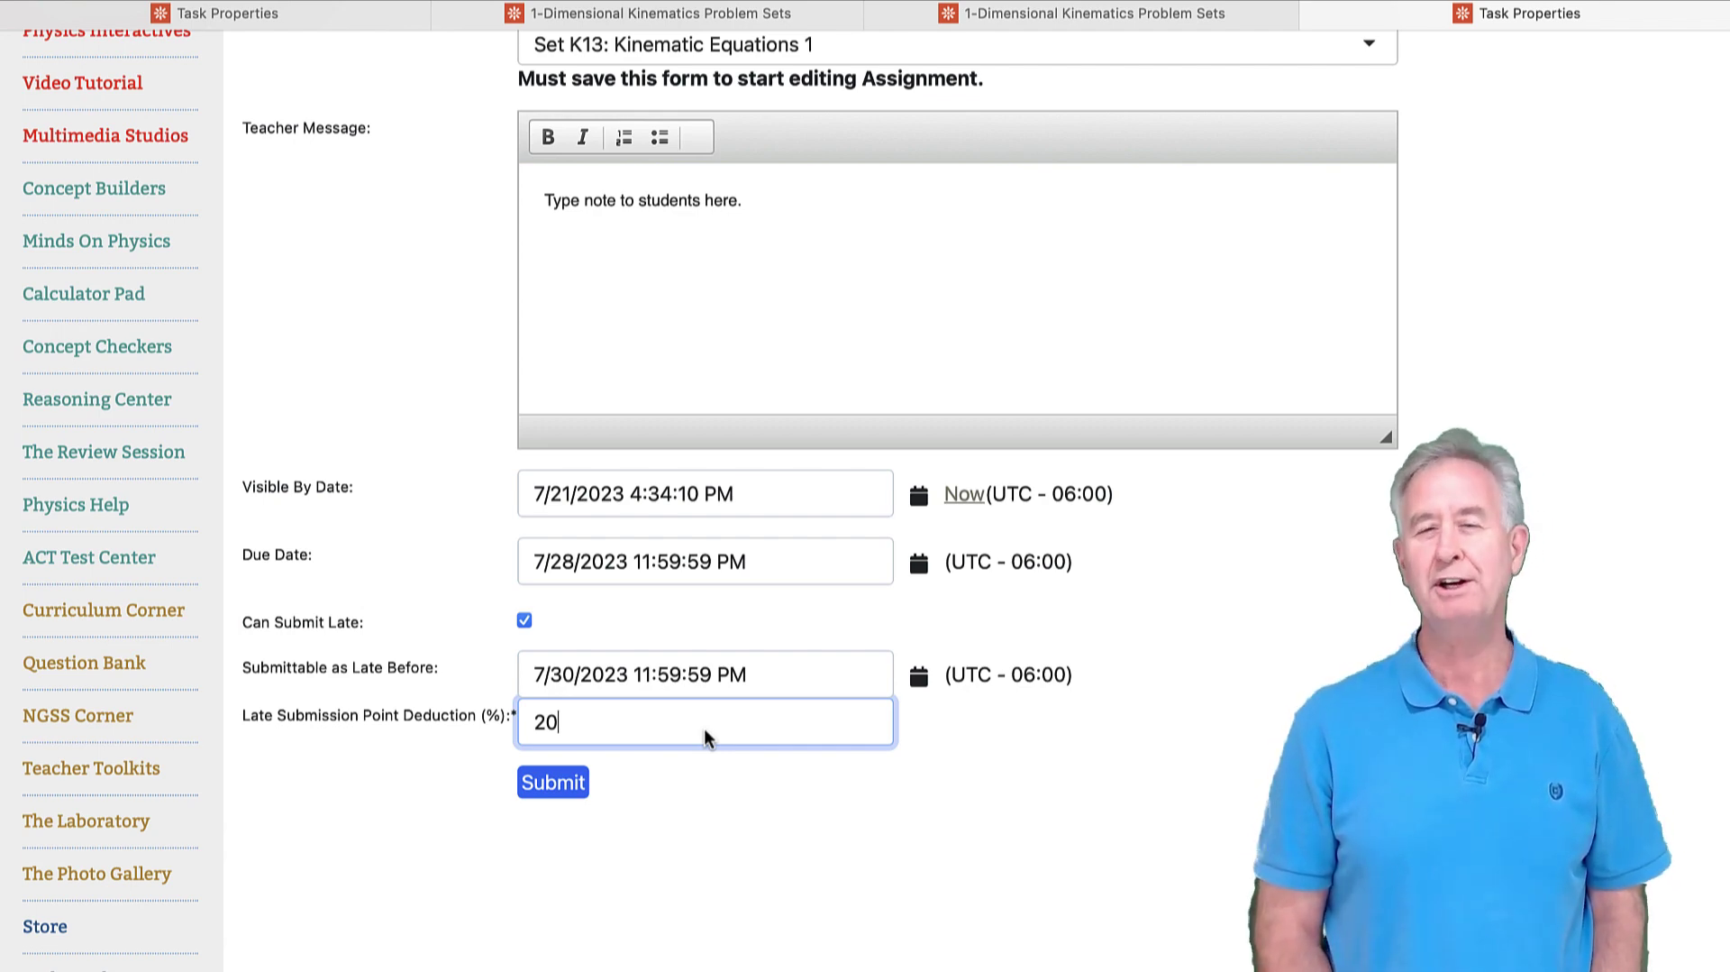
left_click(539, 782)
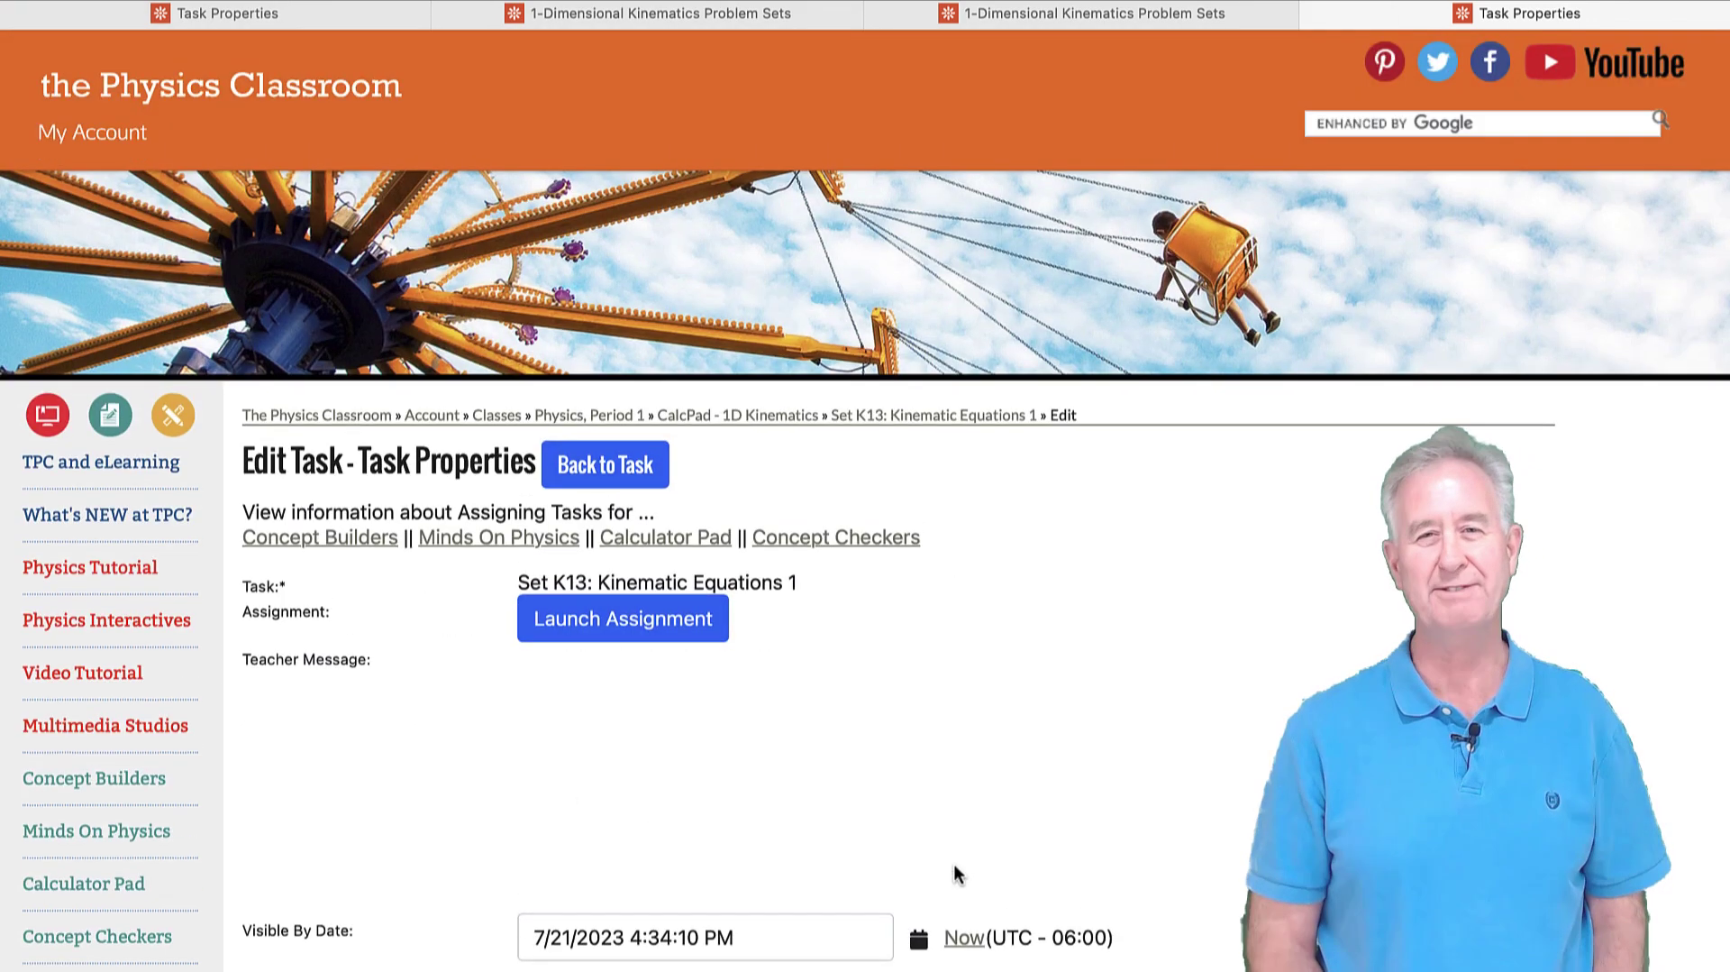
Launch the Set K13 assignment in the Assignment Builder and go to its Assignment Config settings.
scroll(955, 540, "down", 3)
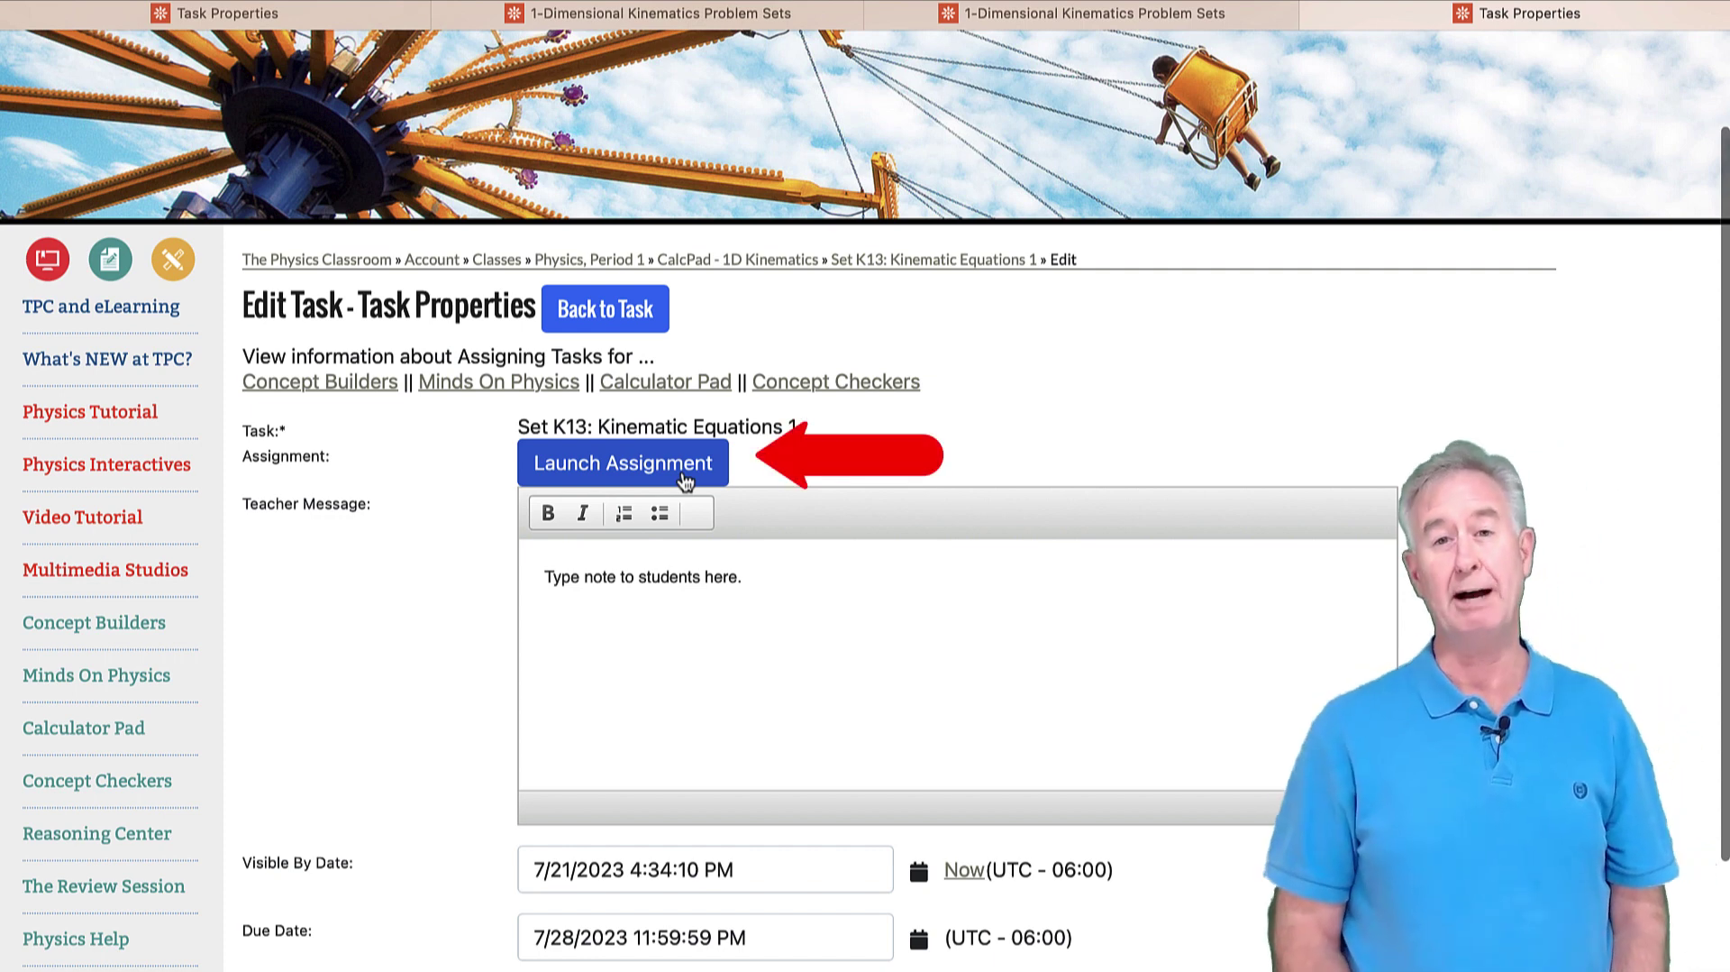
left_click(678, 476)
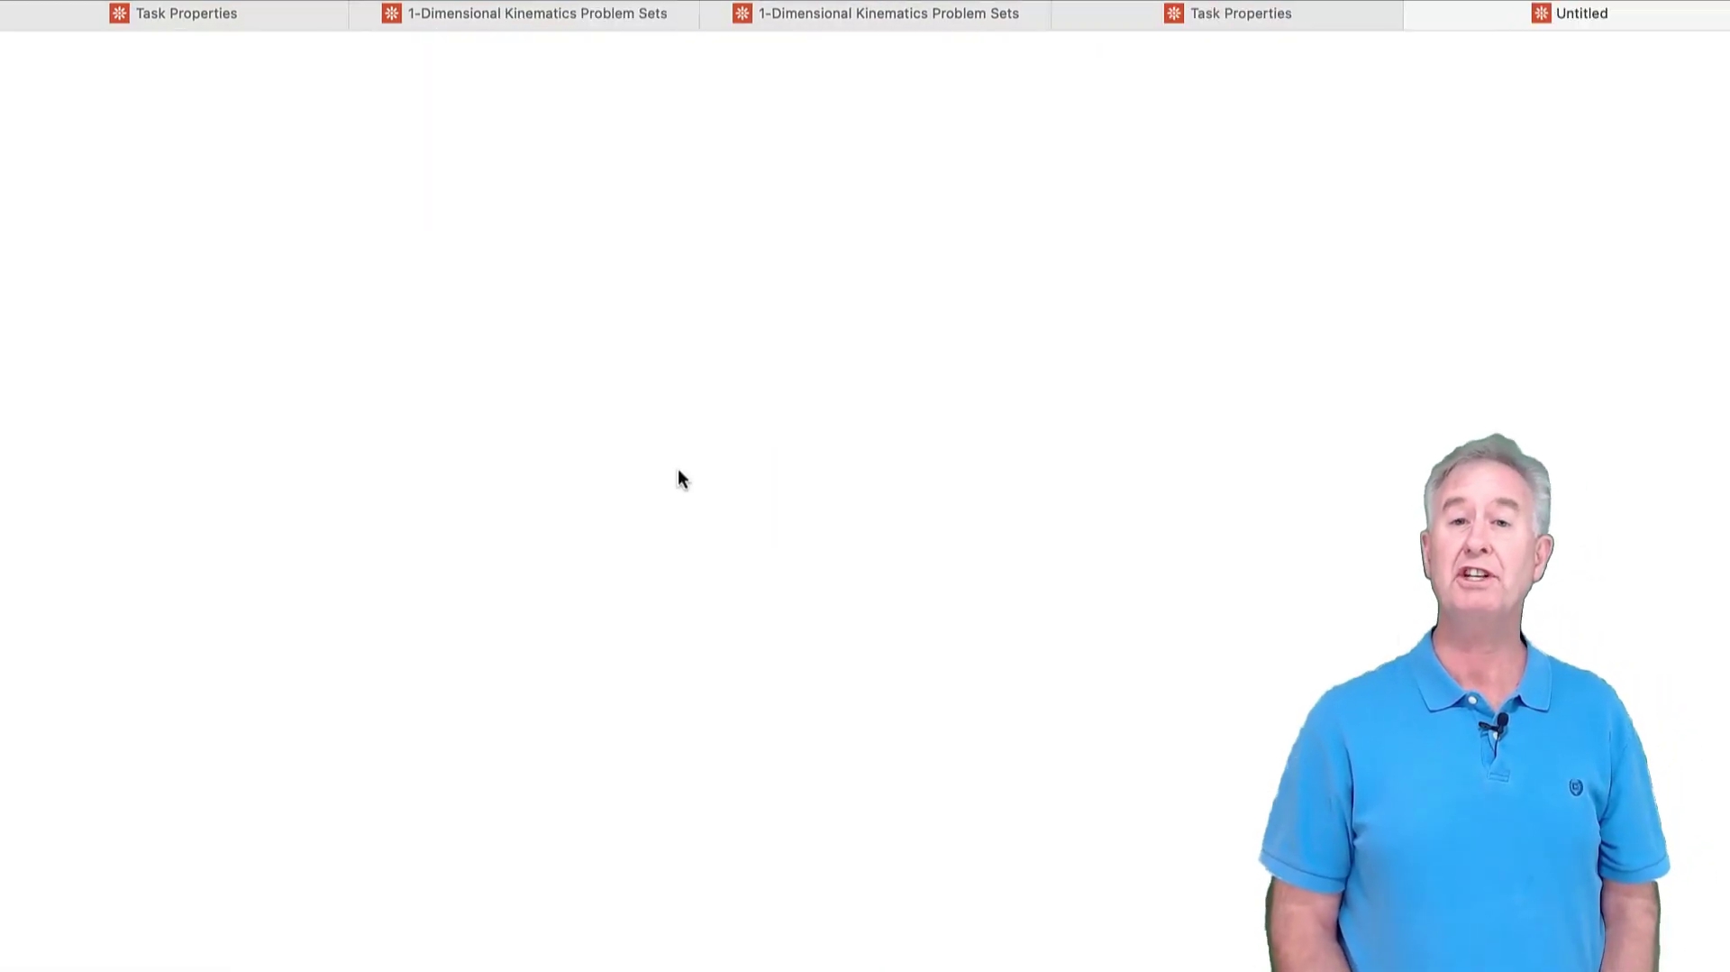
scroll(784, 609, "down", 2)
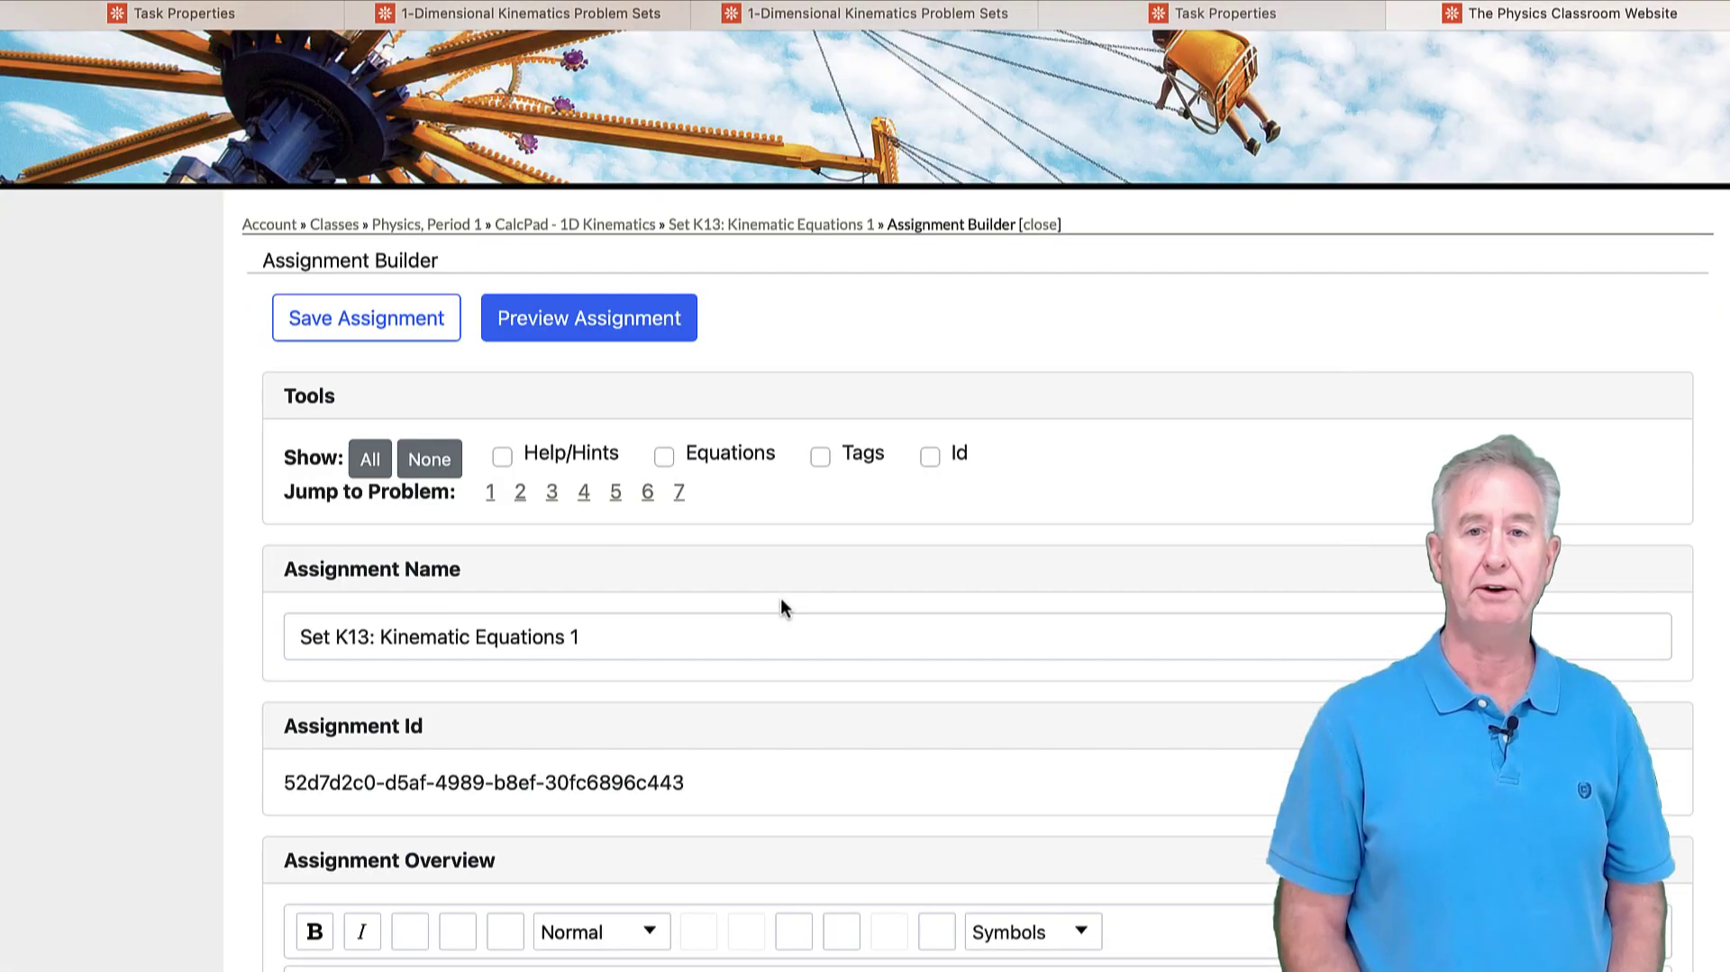
scroll(781, 592, "down", 3)
scroll(780, 588, "down", 4)
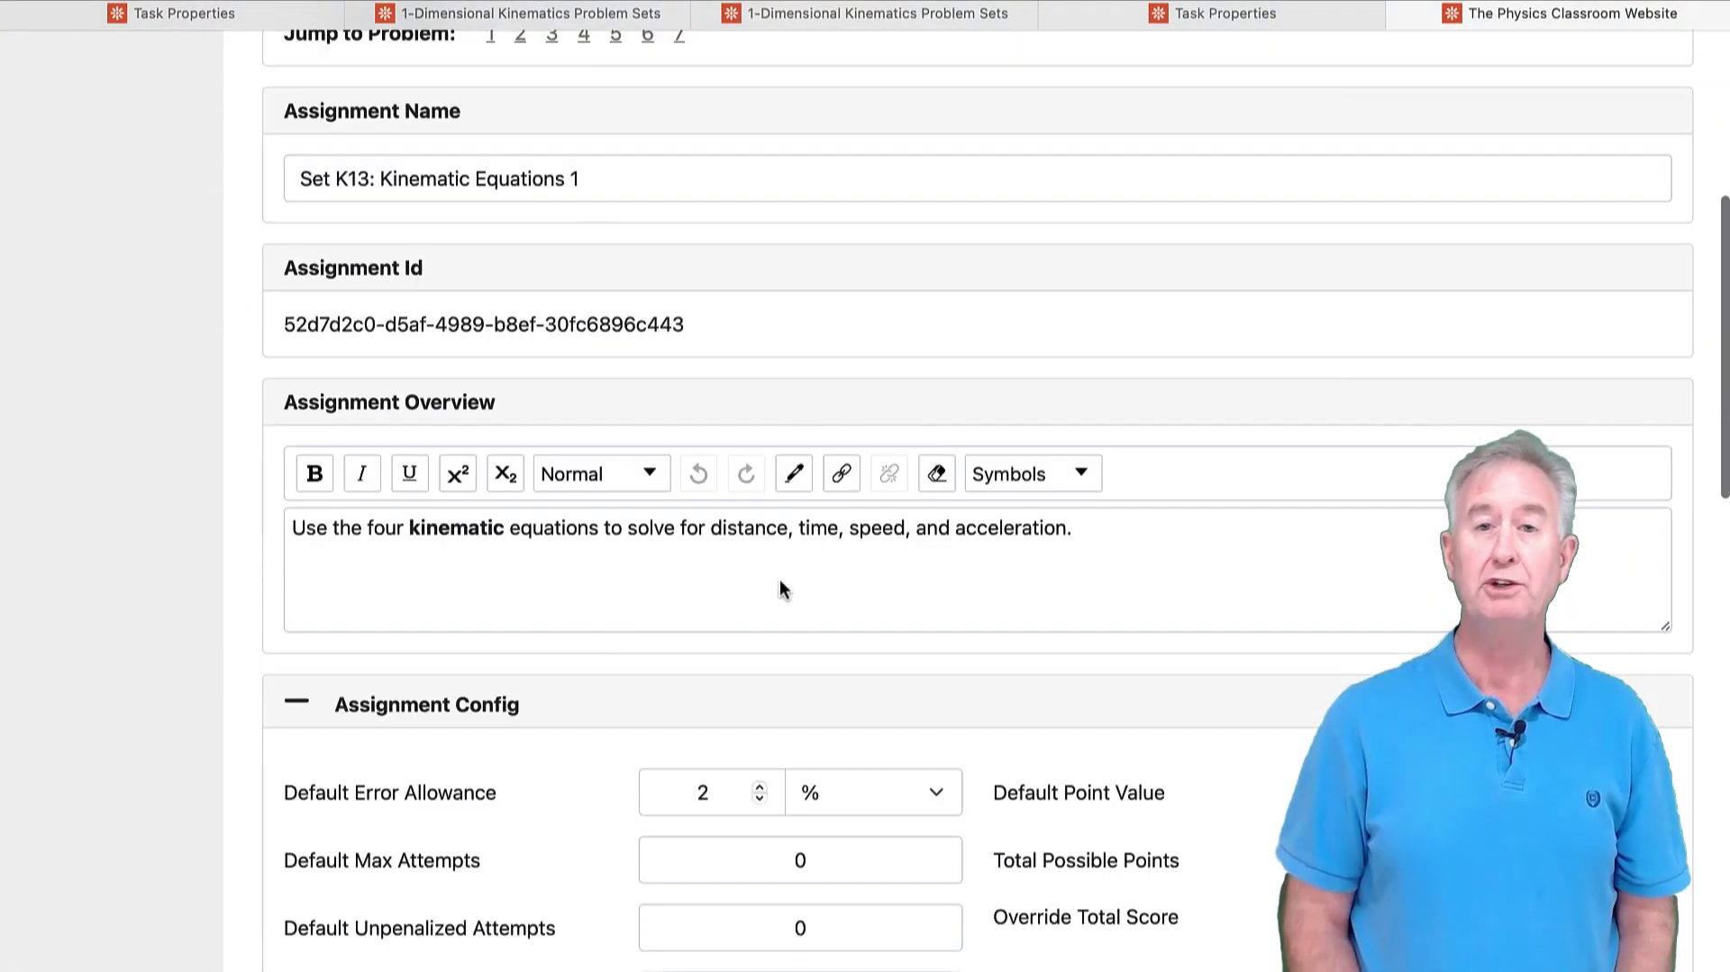
scroll(783, 575, "down", 2)
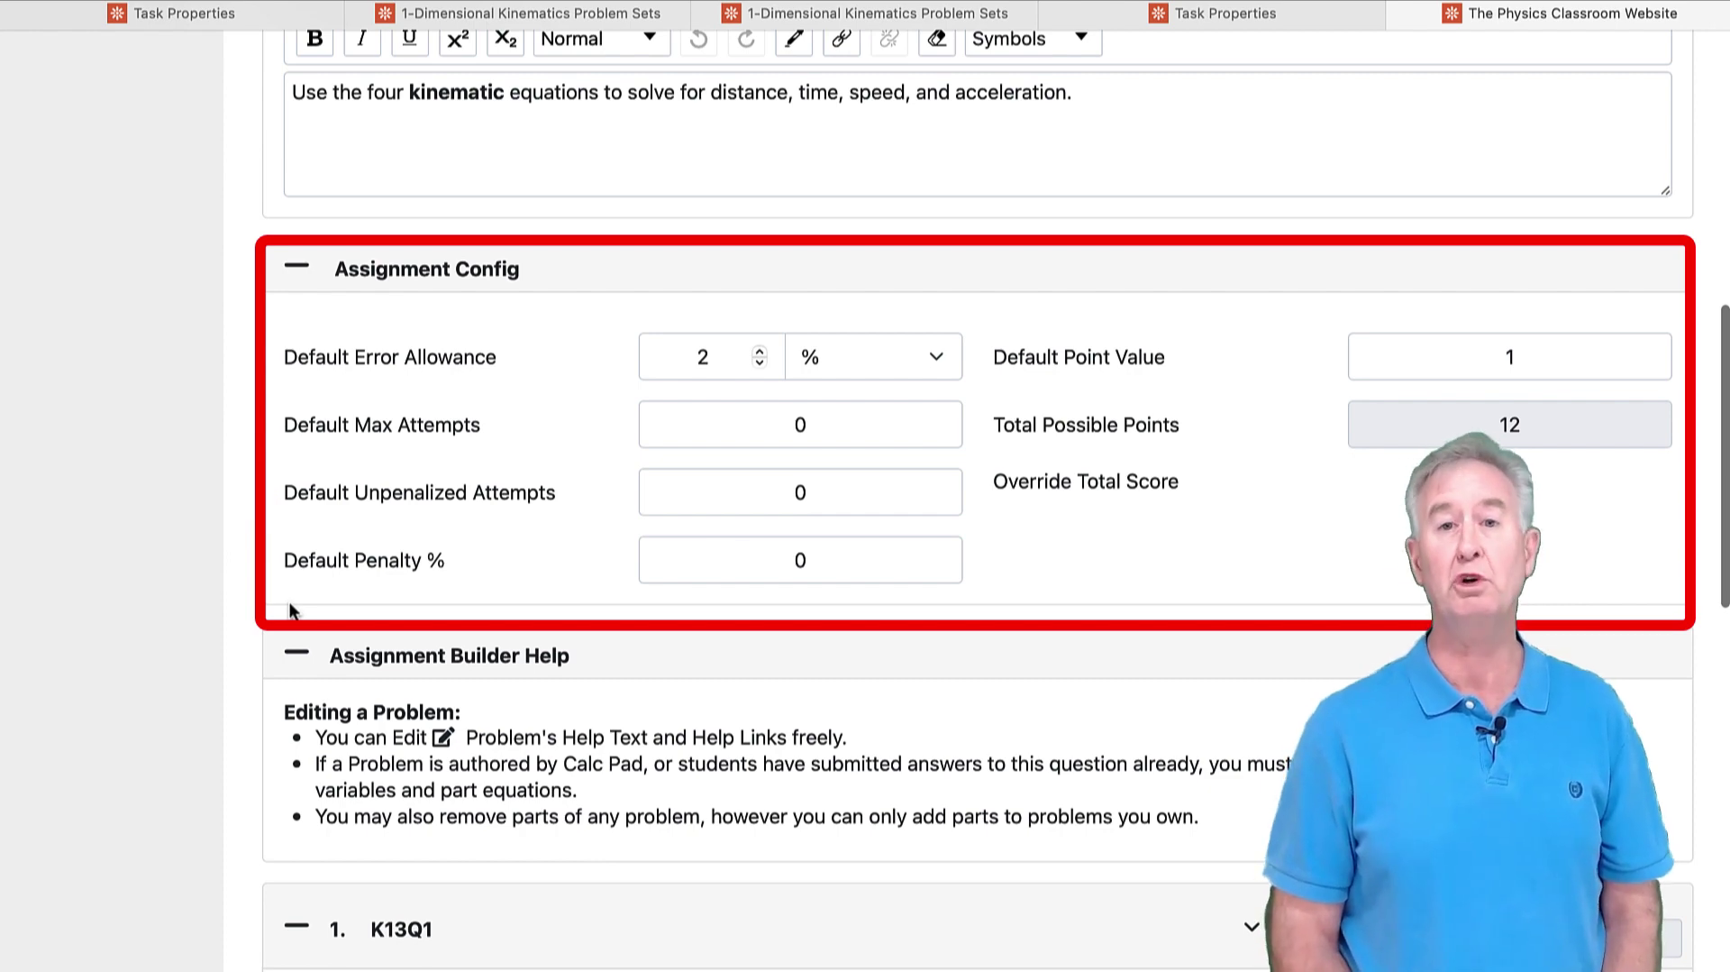
Set the assignment's default max attempts to 10, default unpenalized attempts to 6 and default penalty to 20%.
left_click(823, 425)
left_click_drag(823, 425, 776, 424)
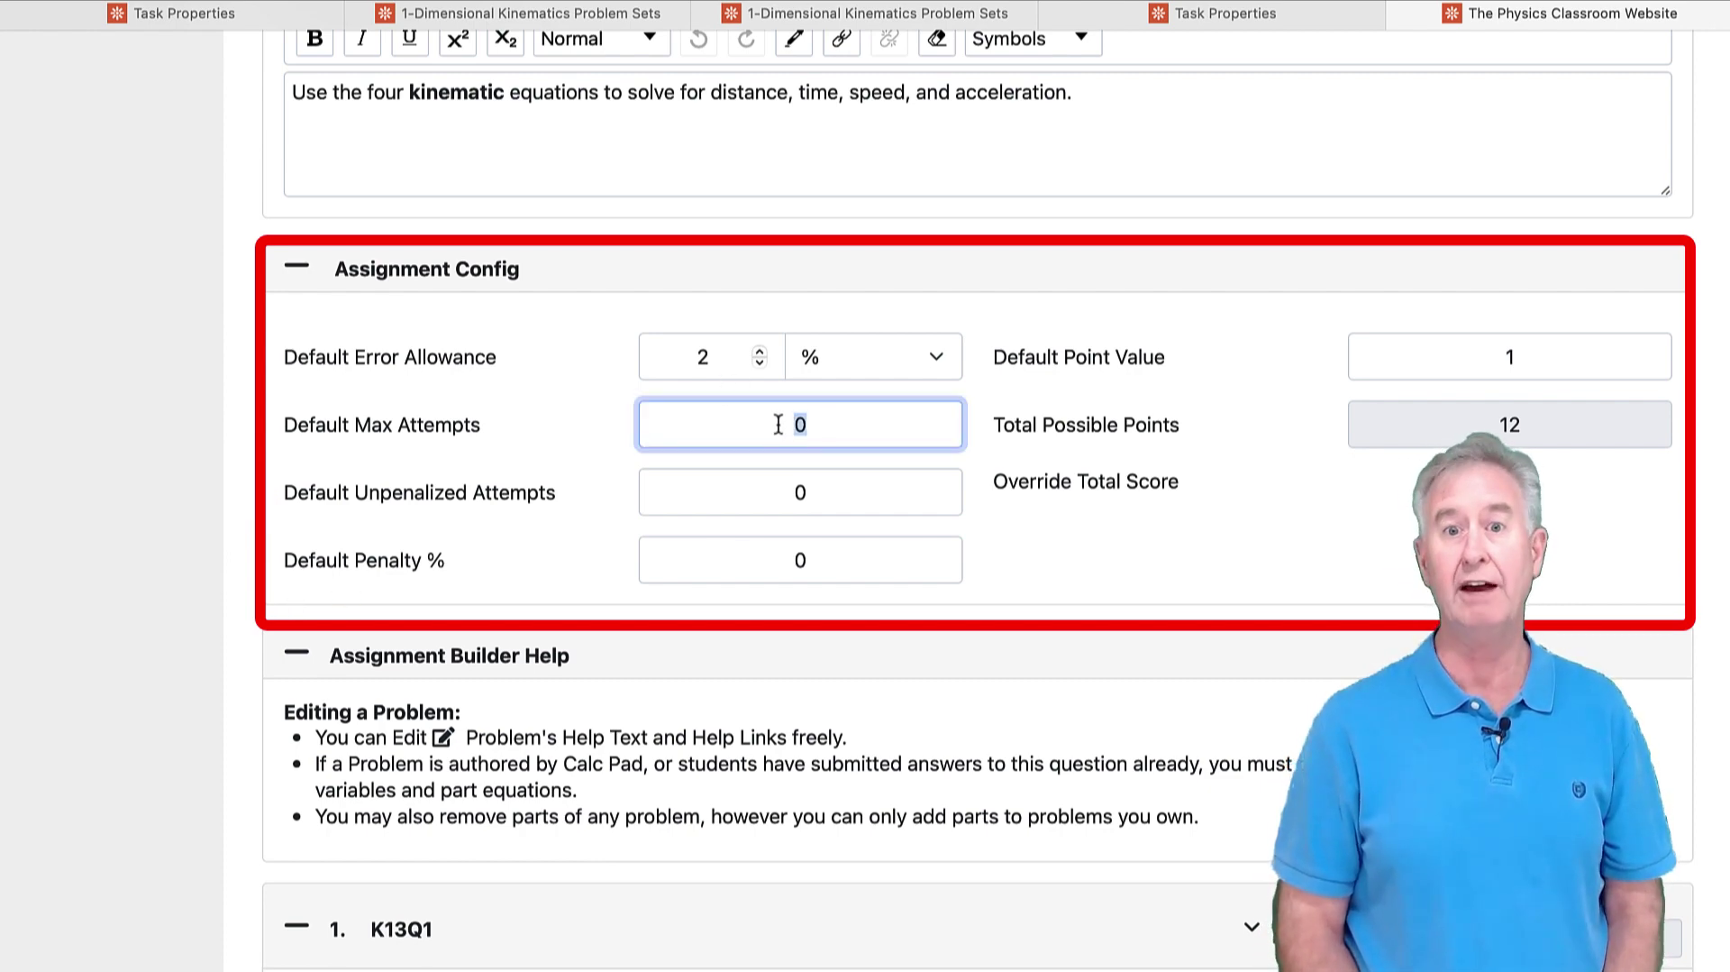
type("6")
key("Tab")
double_click(816, 425)
type("10")
left_click_drag(834, 487, 772, 491)
type("6")
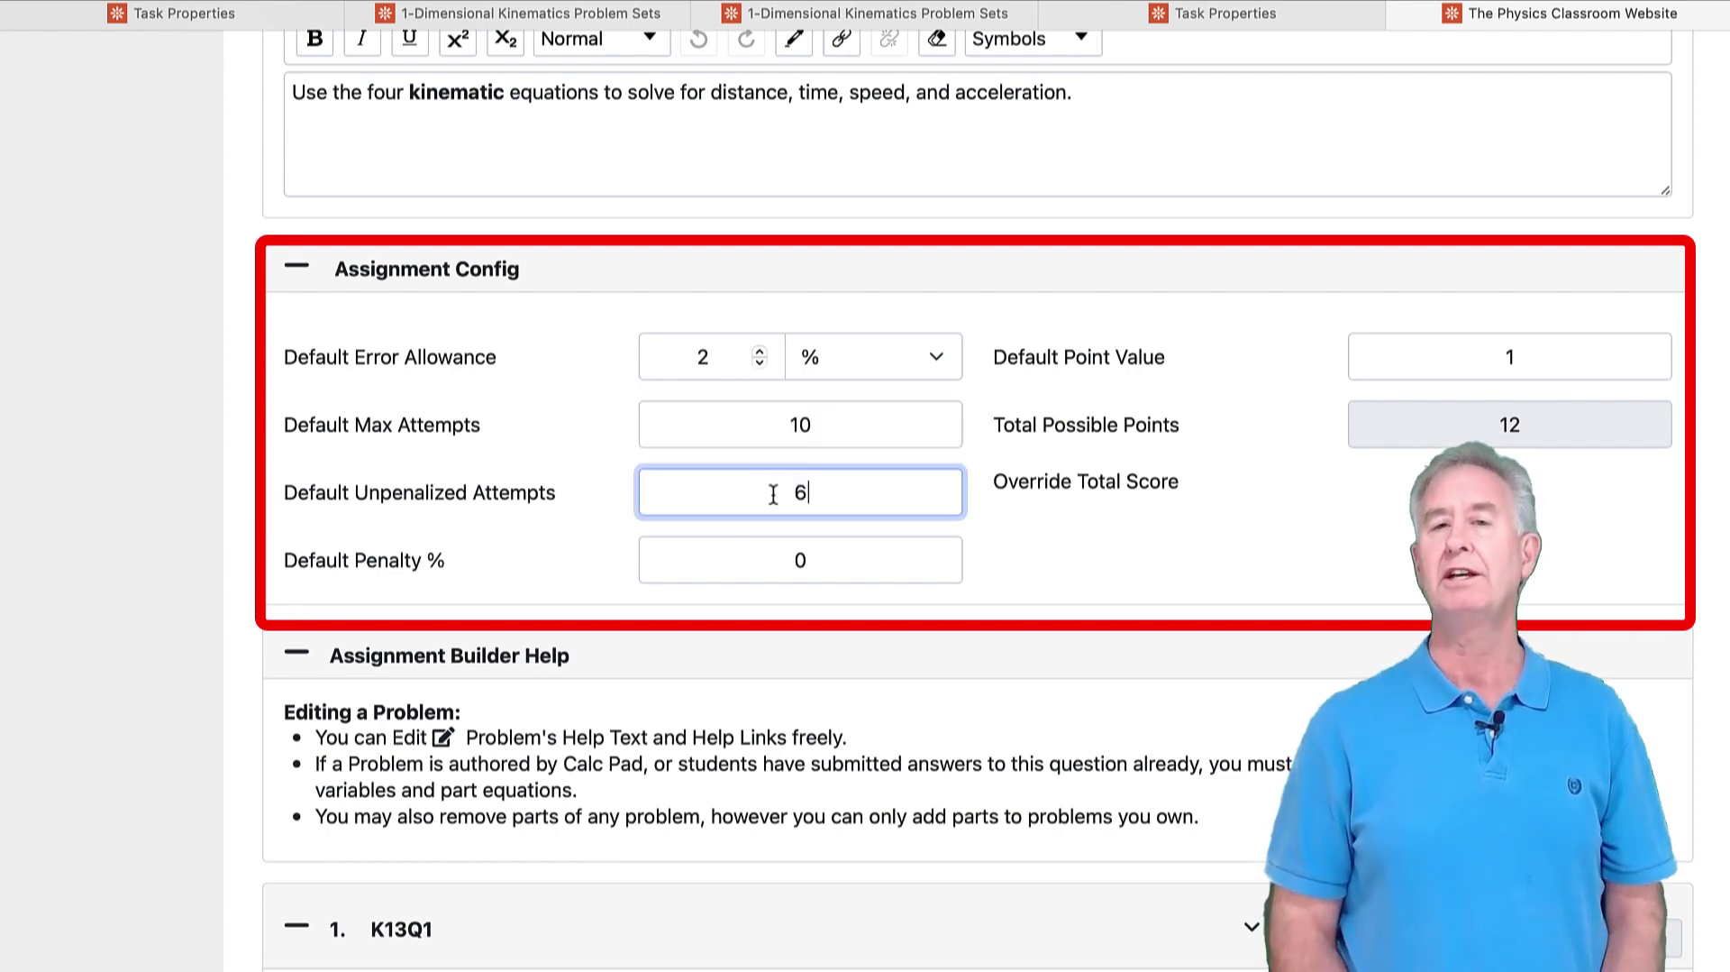
left_click(772, 560)
left_click_drag(773, 560, 798, 573)
type("20")
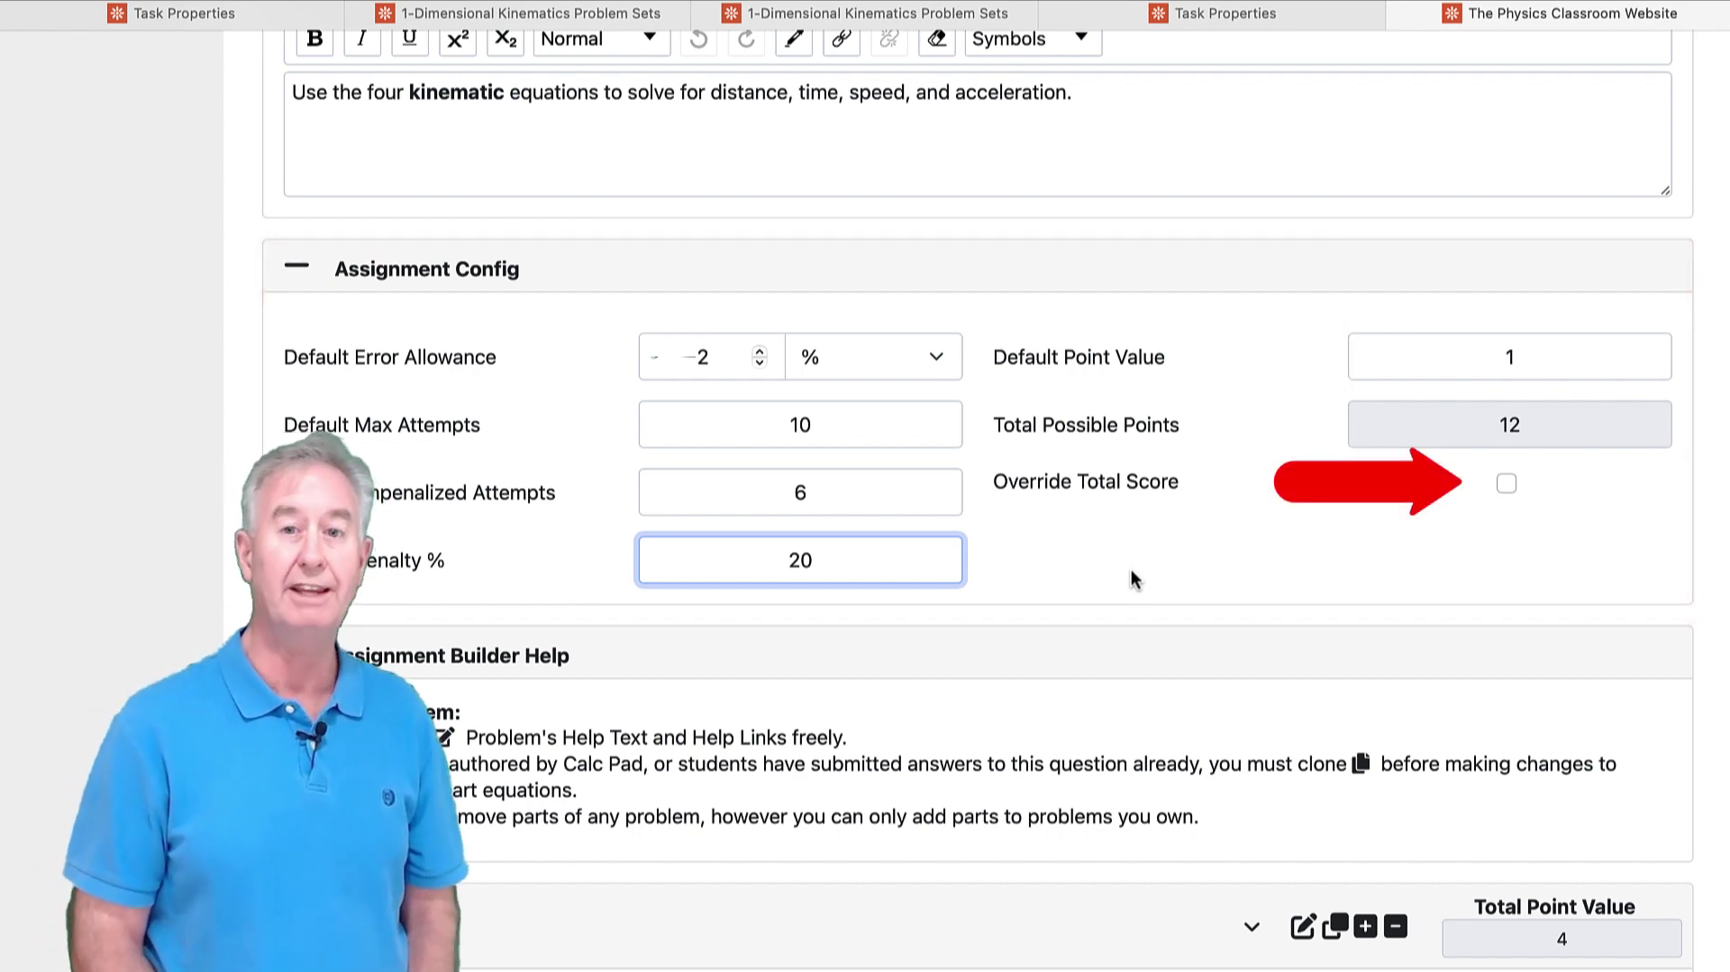
Override the total score with an assignment point value of 10 and recalculate all problems' points to match.
scroll(1129, 566, "down", 1)
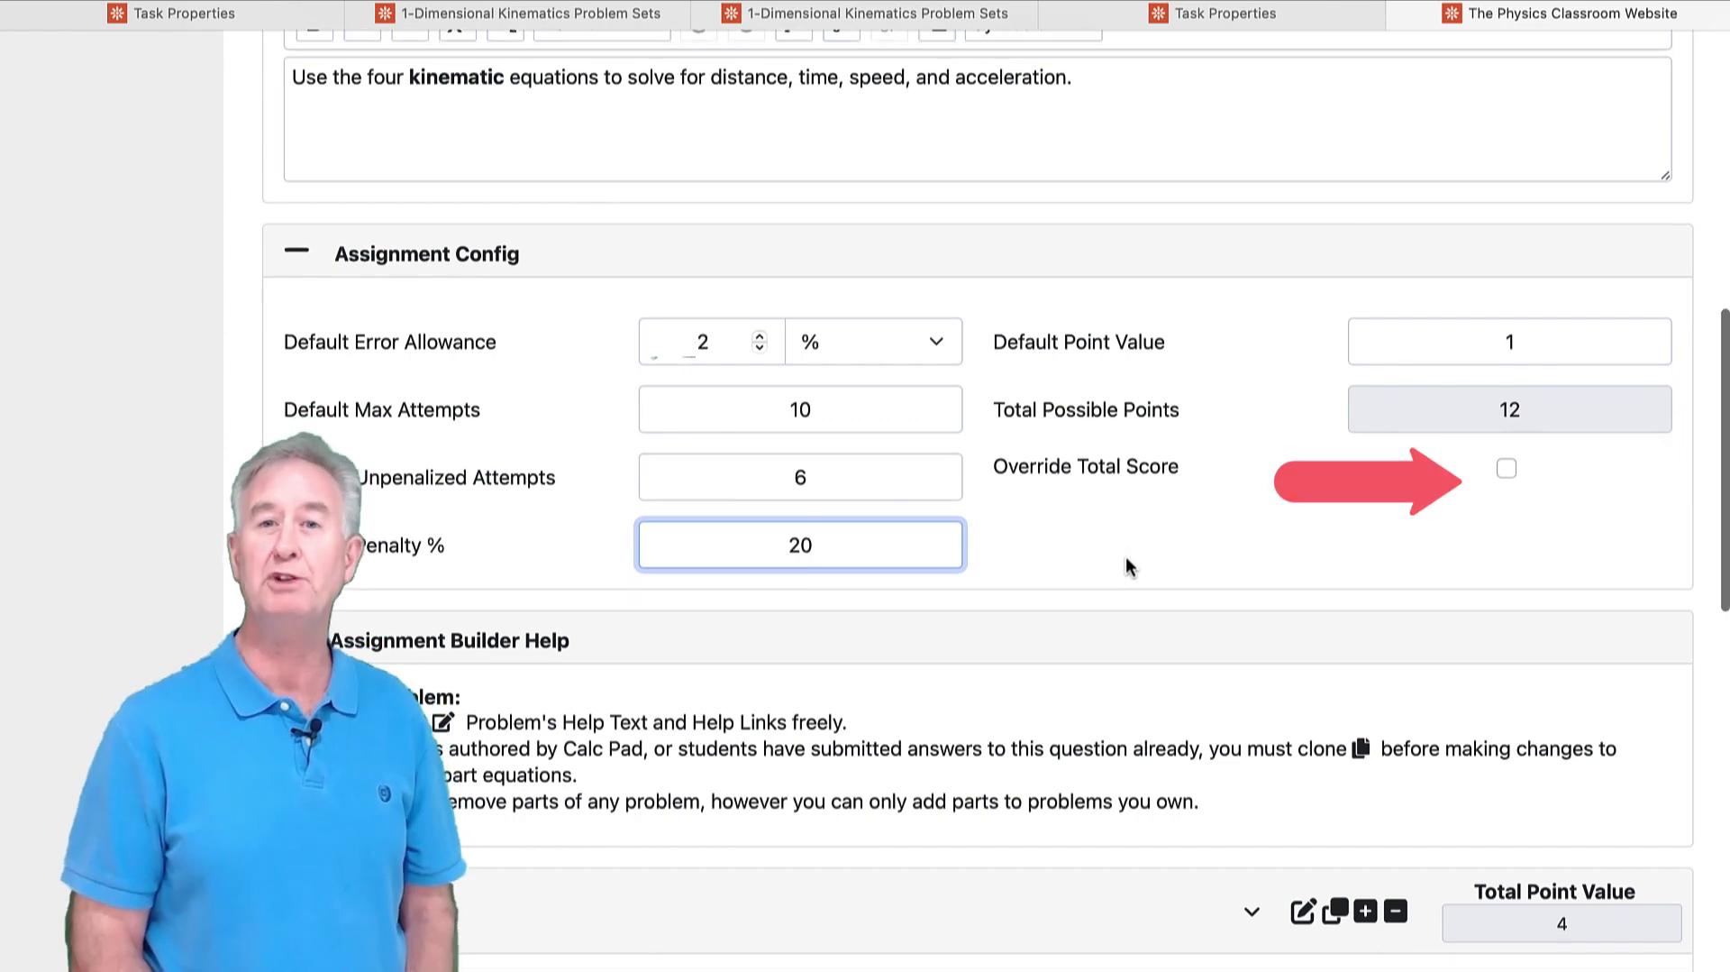
left_click(1507, 469)
double_click(1532, 478)
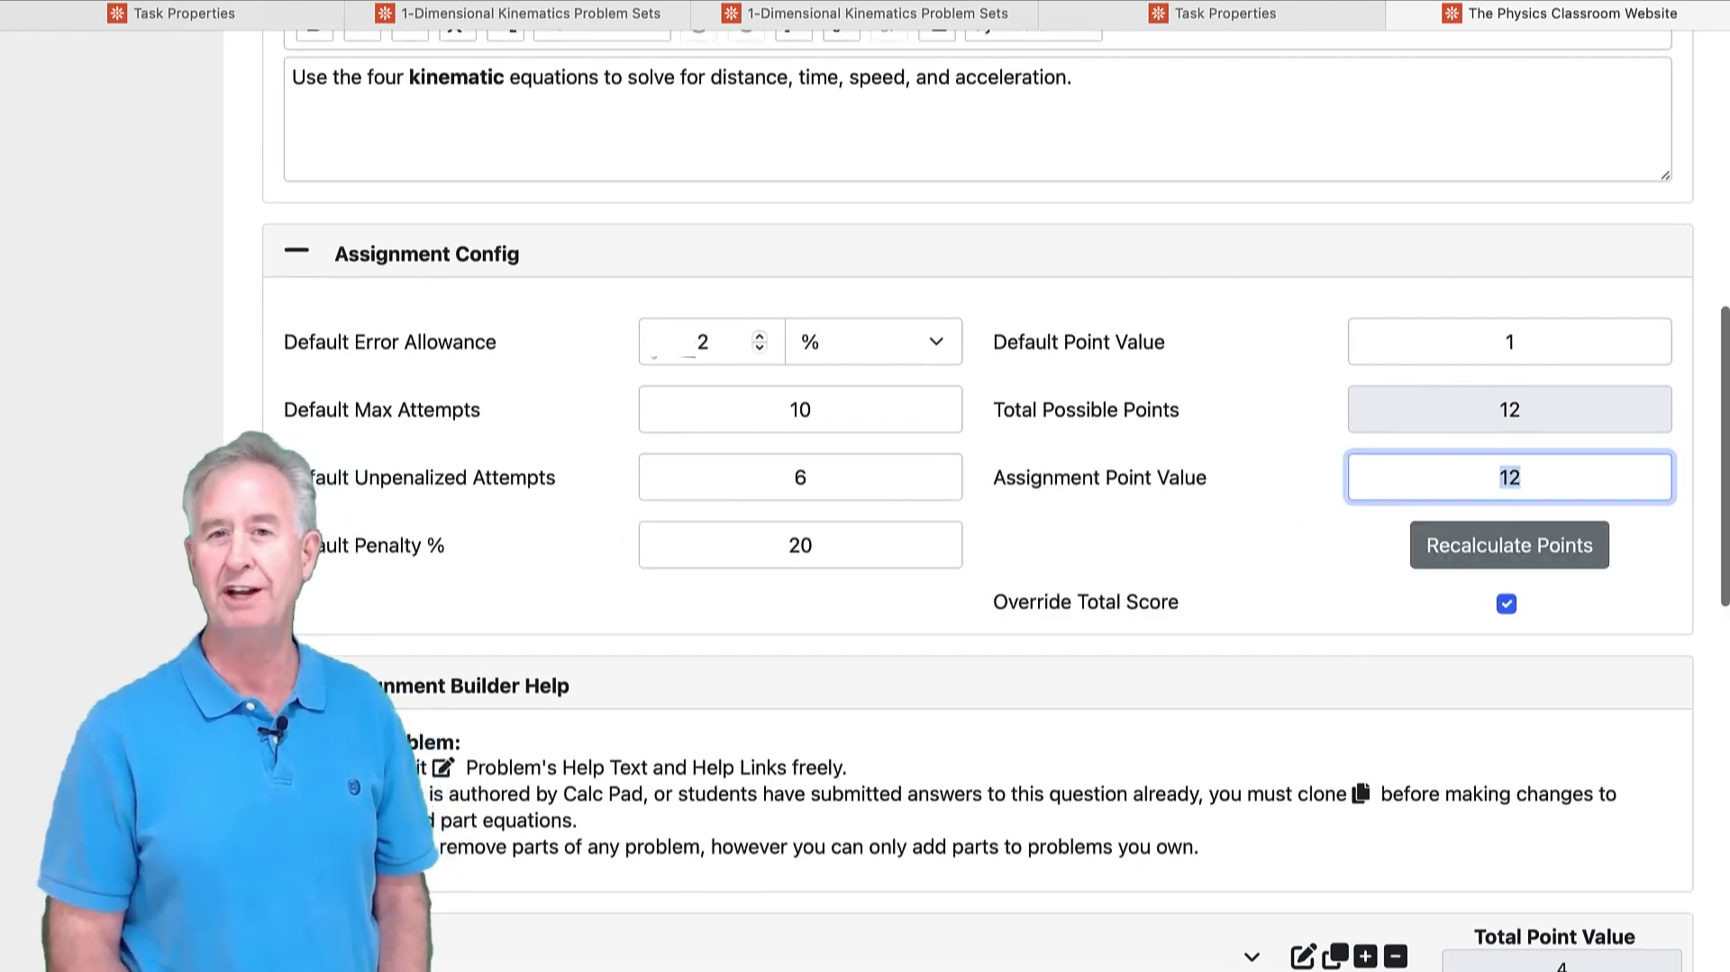
type("10")
left_click(1476, 547)
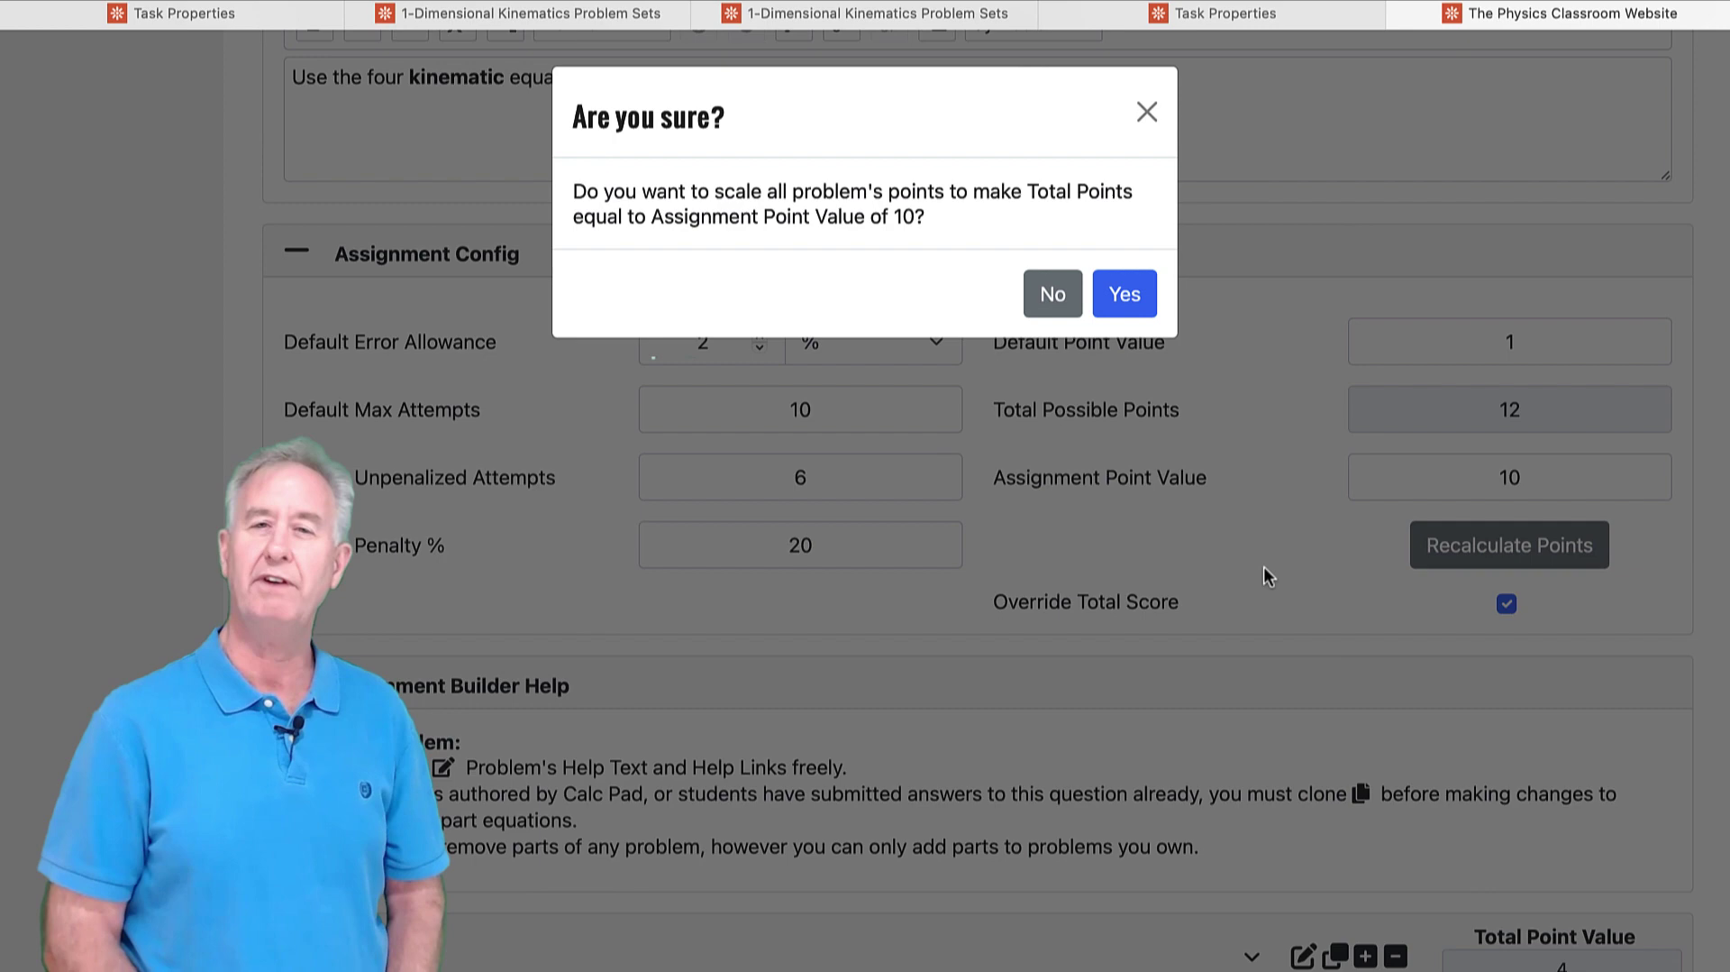
left_click(1124, 298)
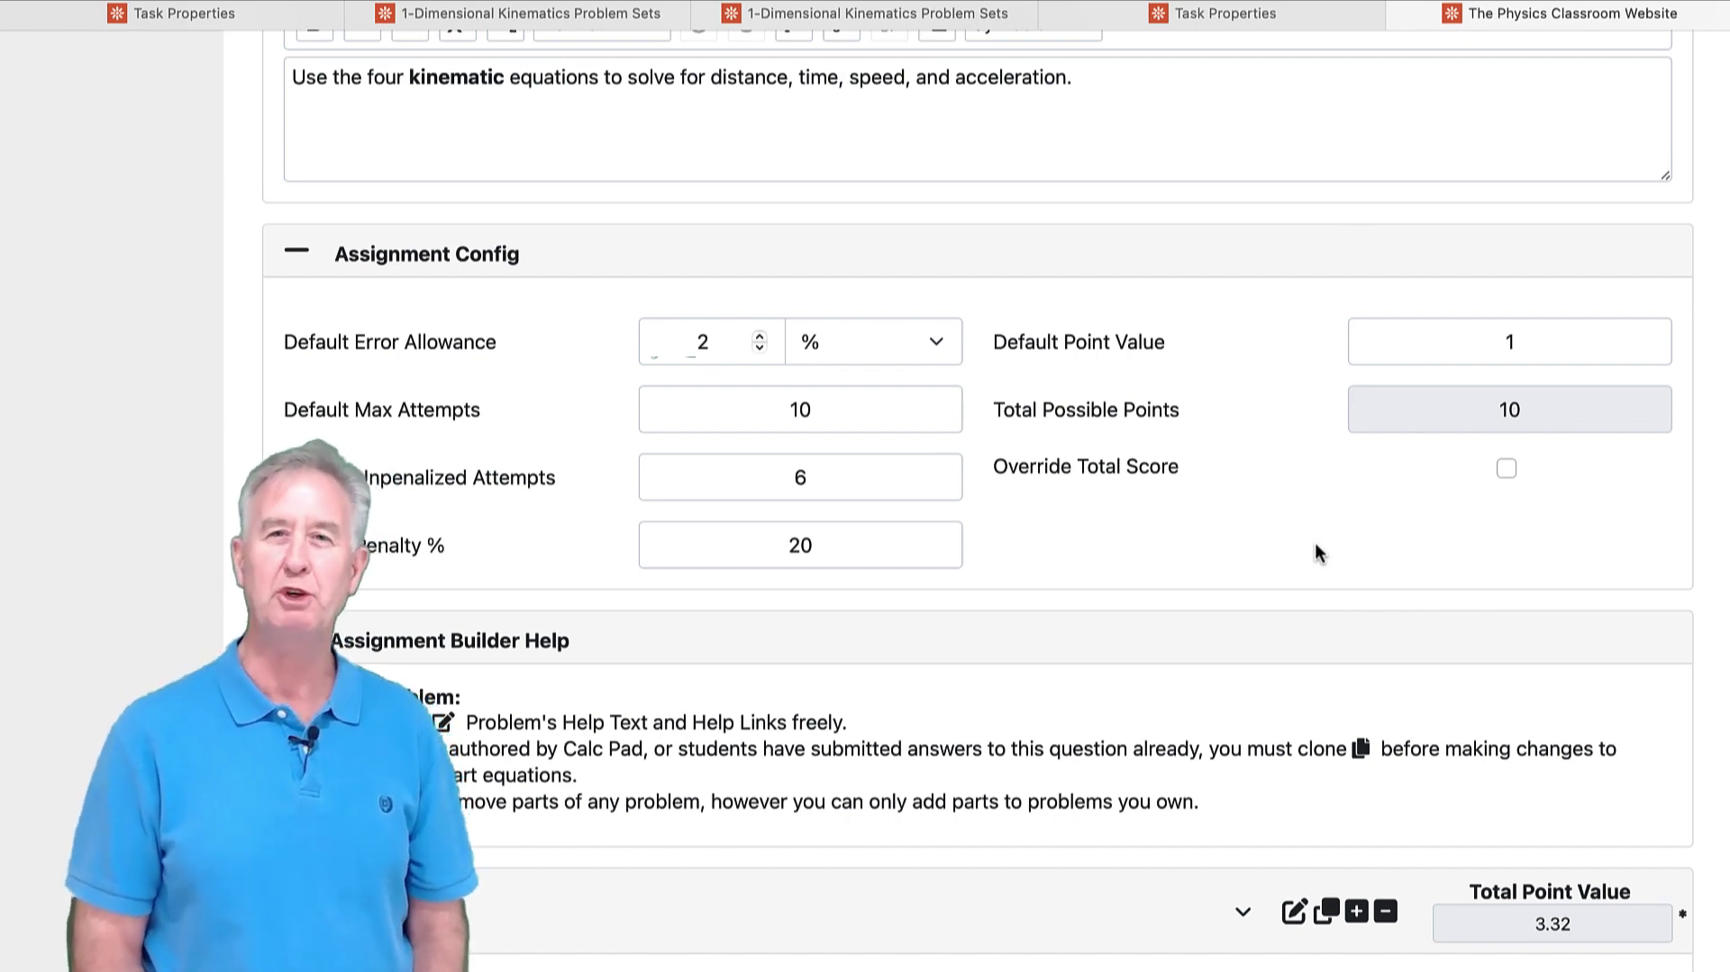
Save the customized assignment and close the Assignment Builder.
scroll(1260, 532, "up", 10)
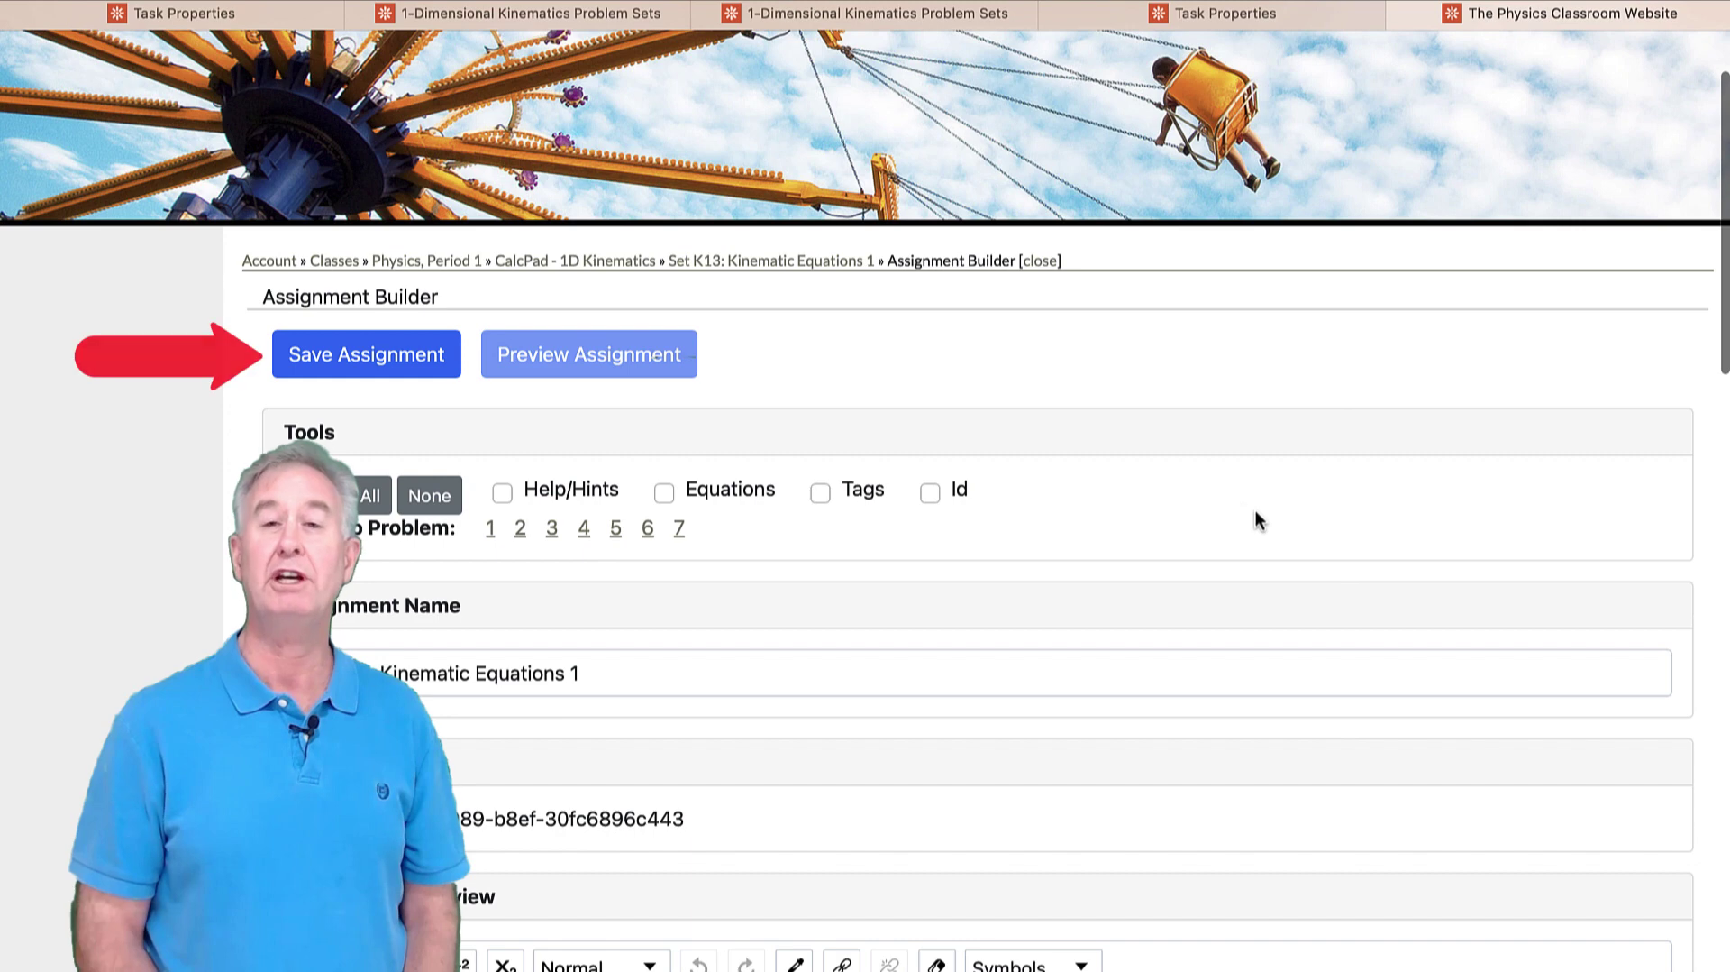
left_click(407, 355)
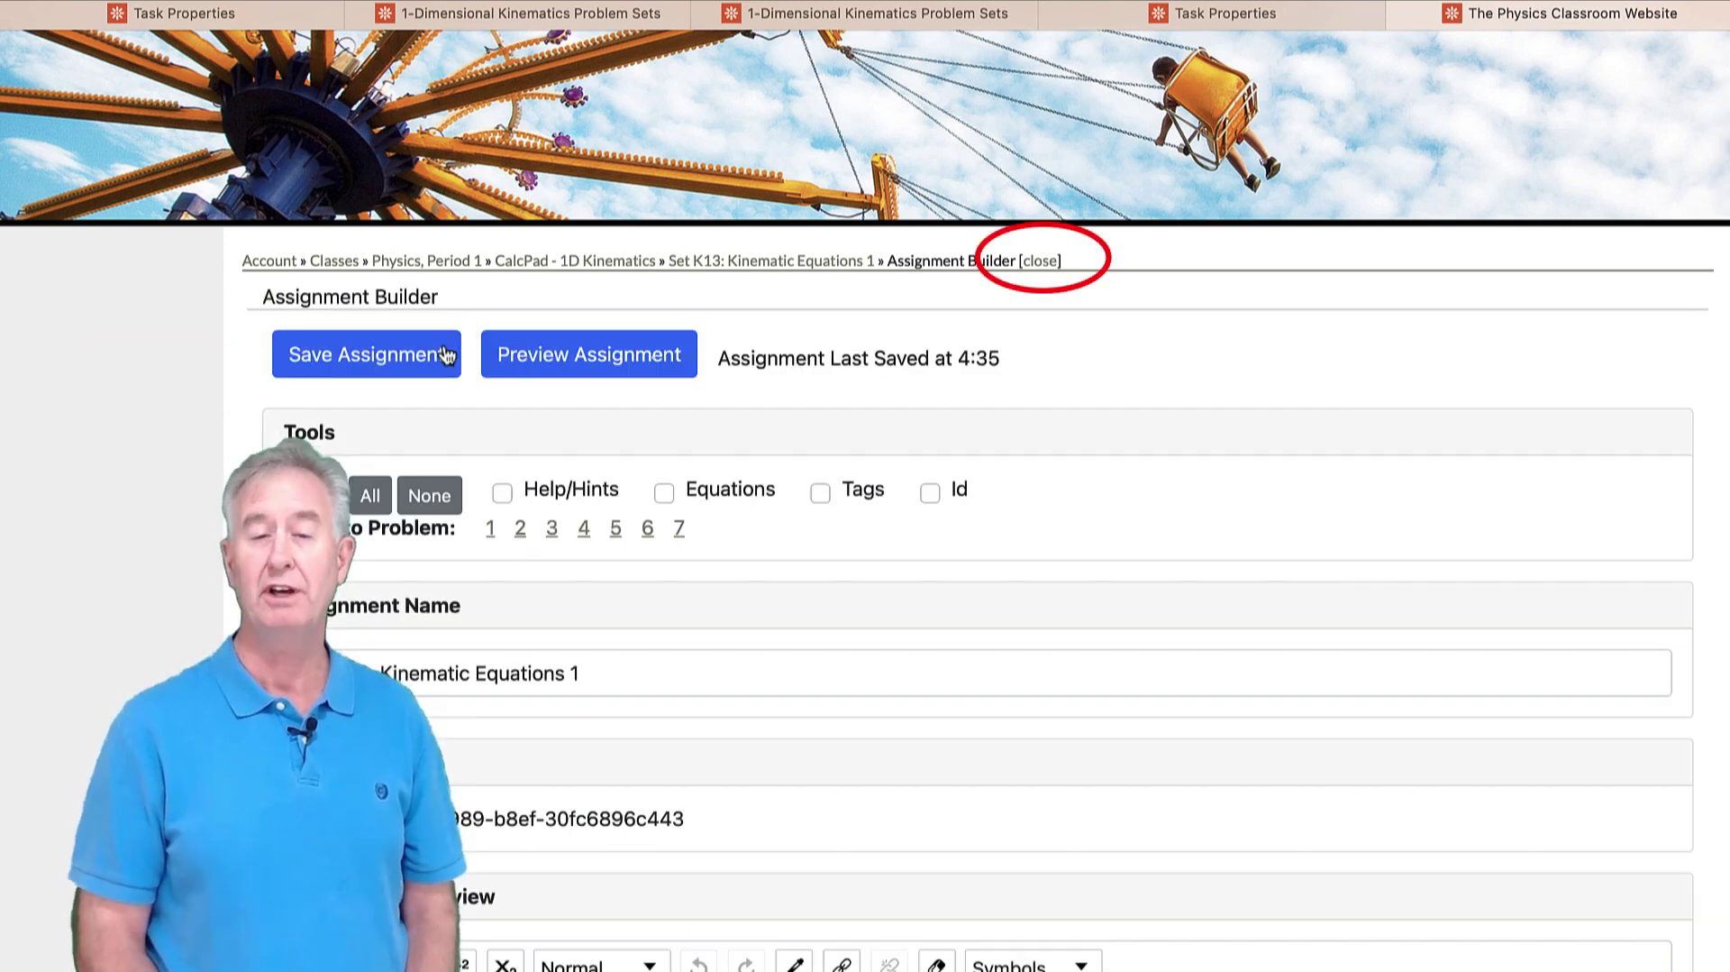
left_click(1041, 260)
Check the task's properties and return to the CalcPad - 1D Kinematics topic's task list.
scroll(447, 488, "down", 3)
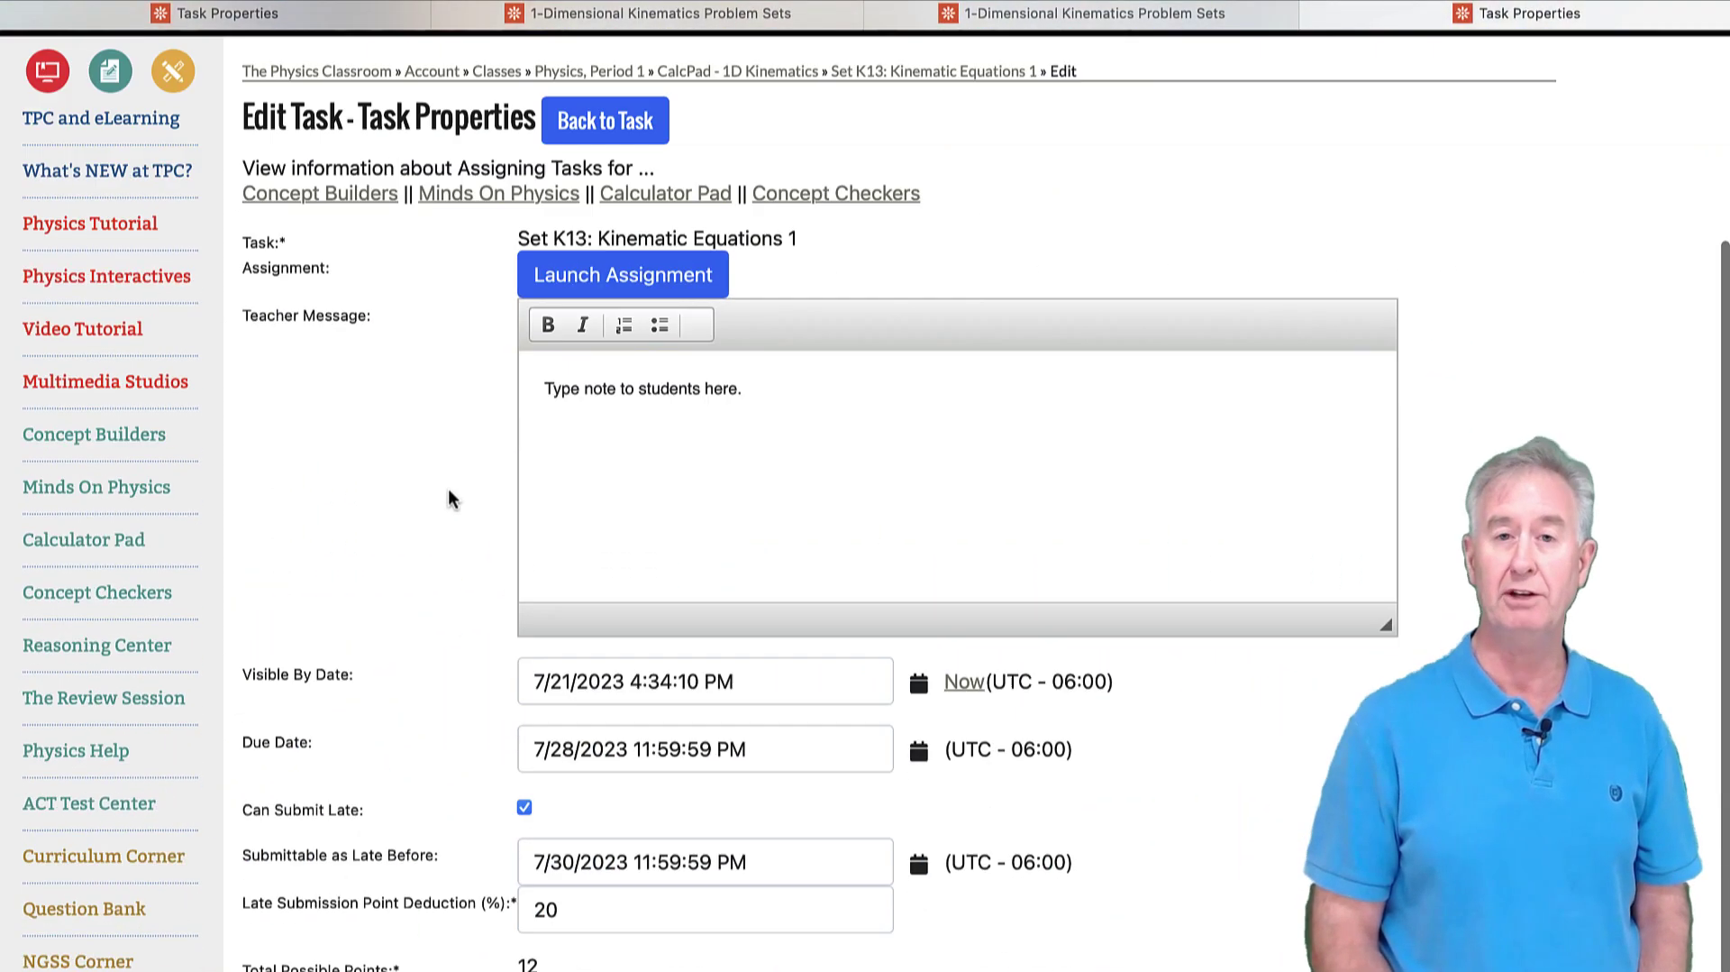
scroll(541, 415, "up", 4)
left_click(770, 278)
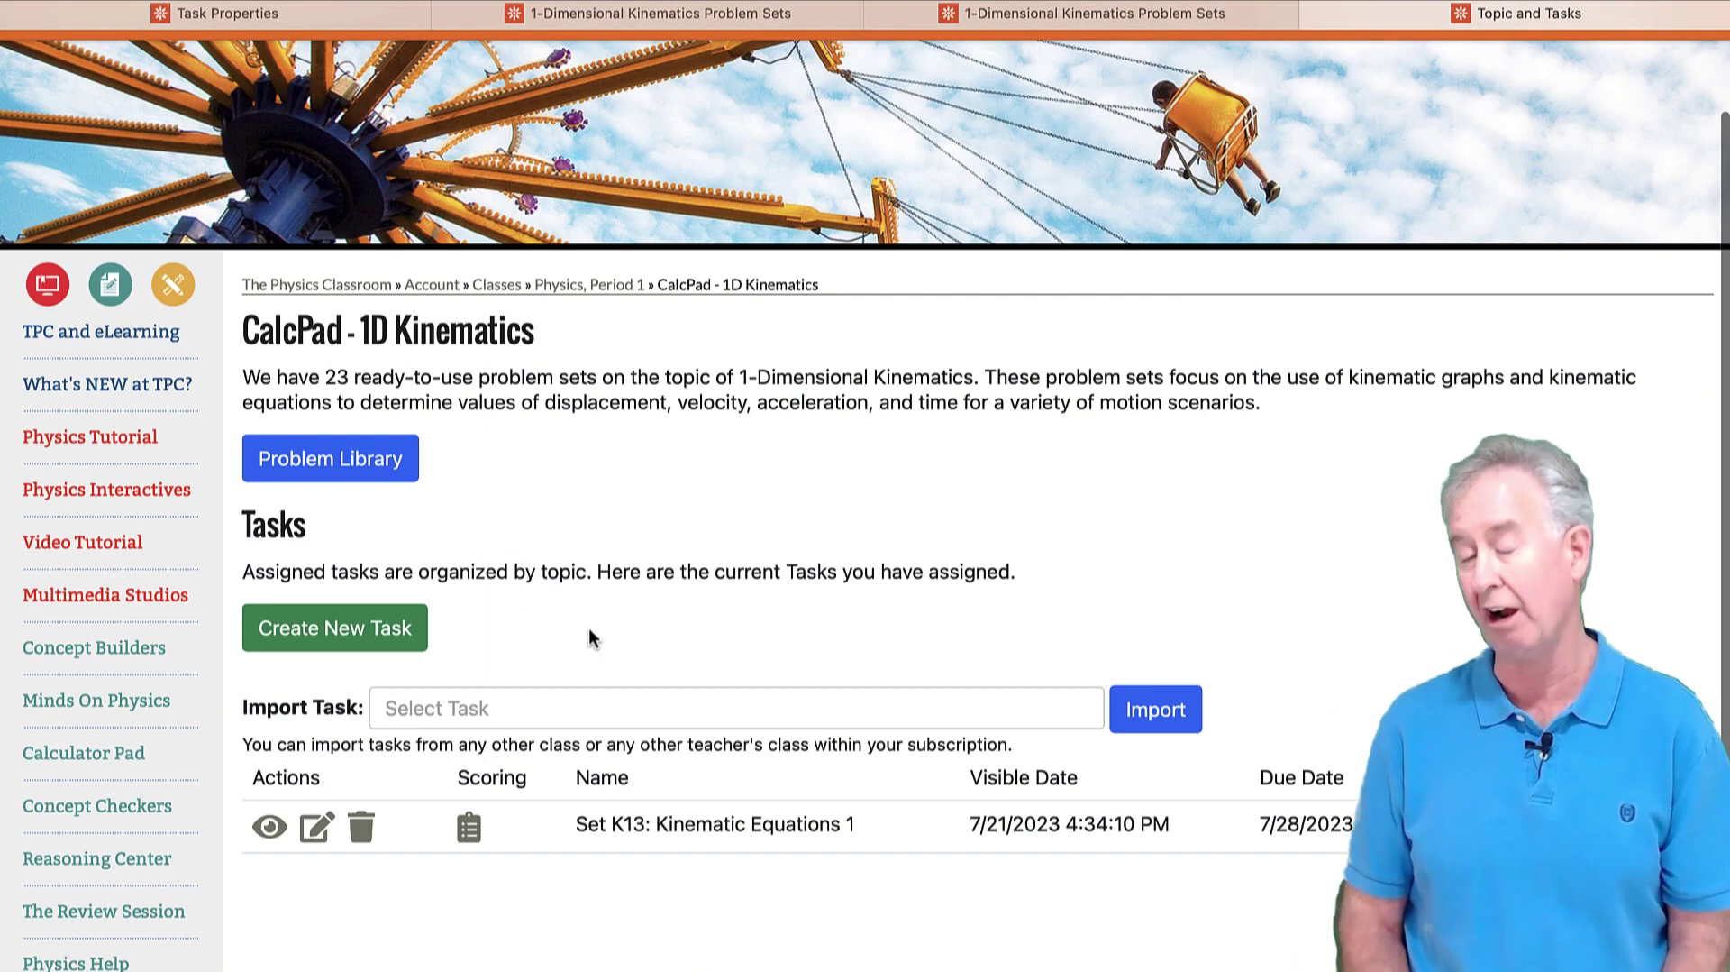